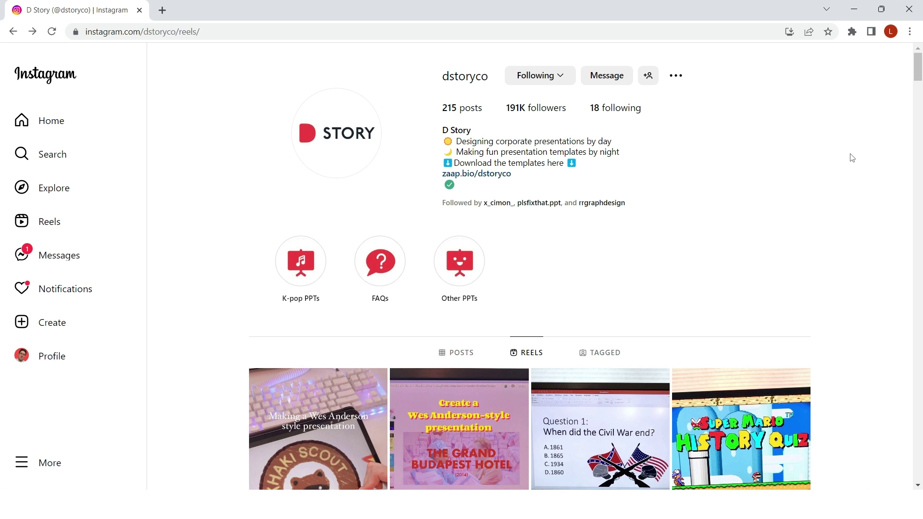
# Step: Browse the reels on the D Story Instagram profile for themed presentation examples
pyautogui.scroll(-2, 852, 158)
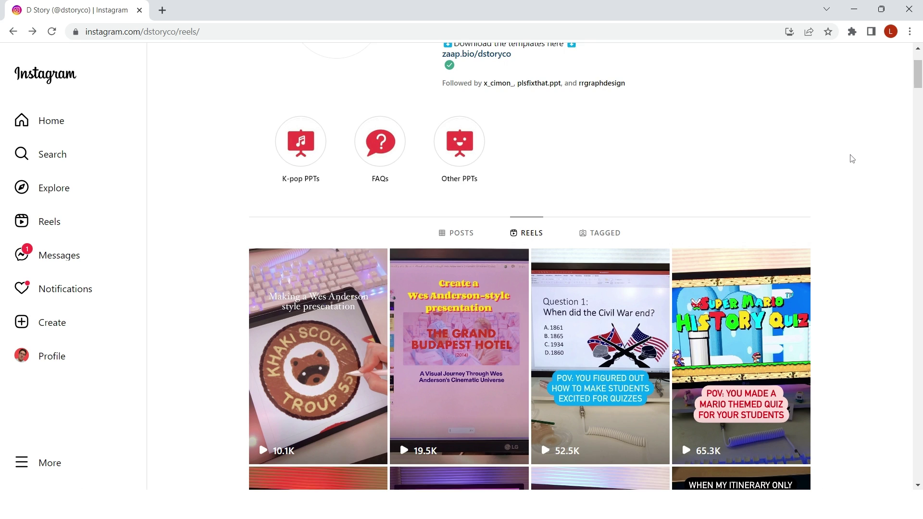
pyautogui.scroll(-3, 852, 158)
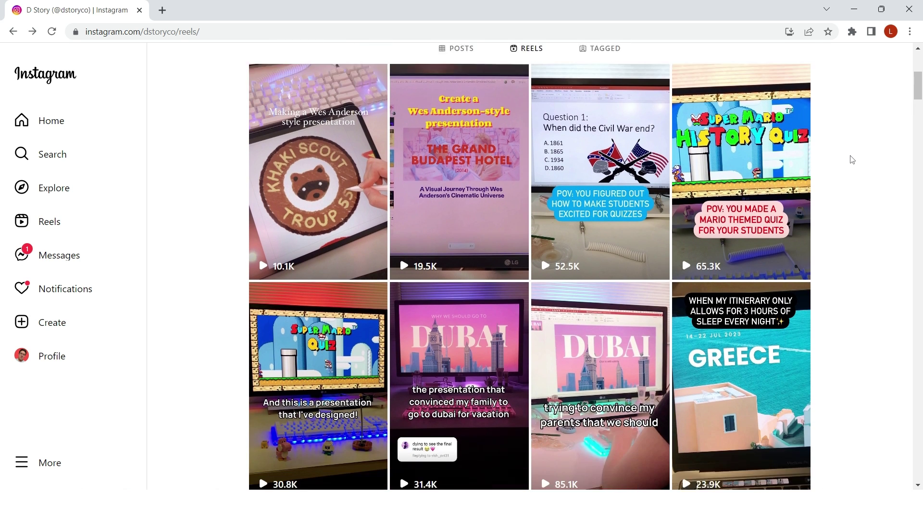
pyautogui.scroll(-4, 852, 159)
pyautogui.click(795, 154)
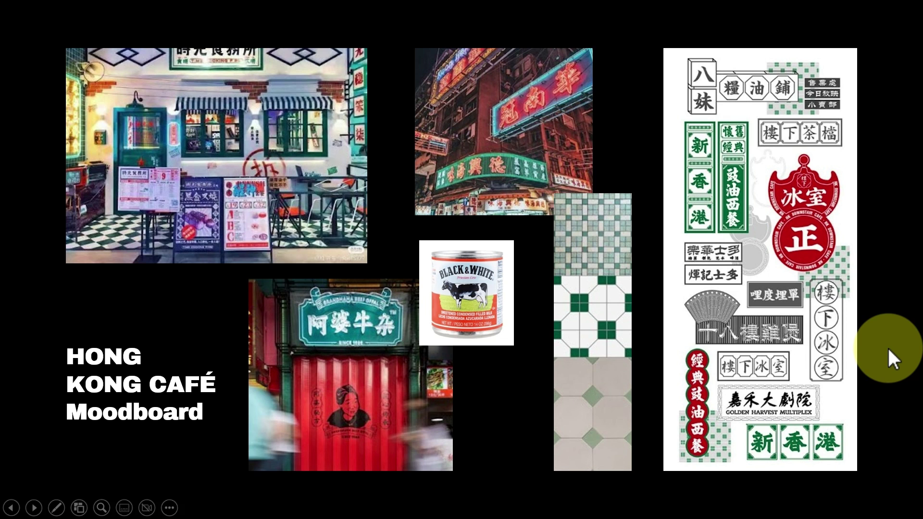
# Step: End the slide show of the Hong Kong café moodboard and open slide 3 with the colour palette and fonts
pyautogui.press('Escape')
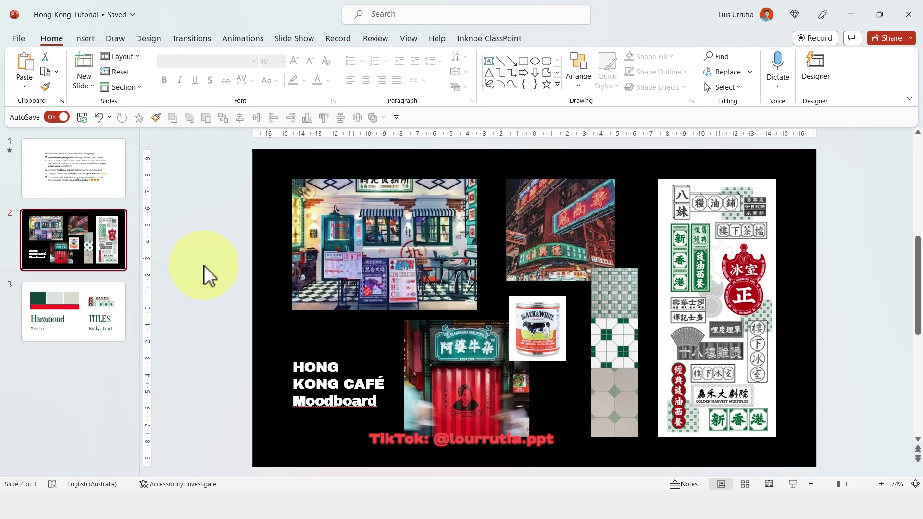
pyautogui.click(94, 302)
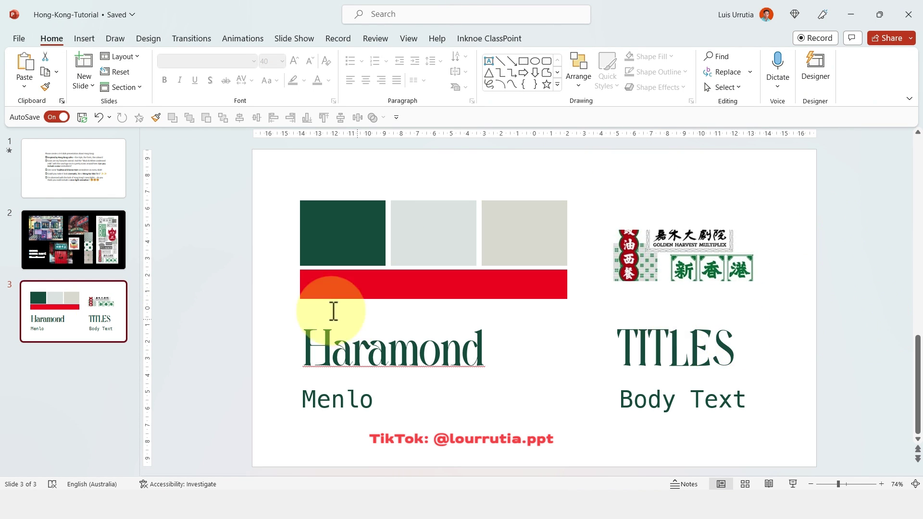
pyautogui.moveTo(346, 246); pyautogui.dragTo(344, 242)
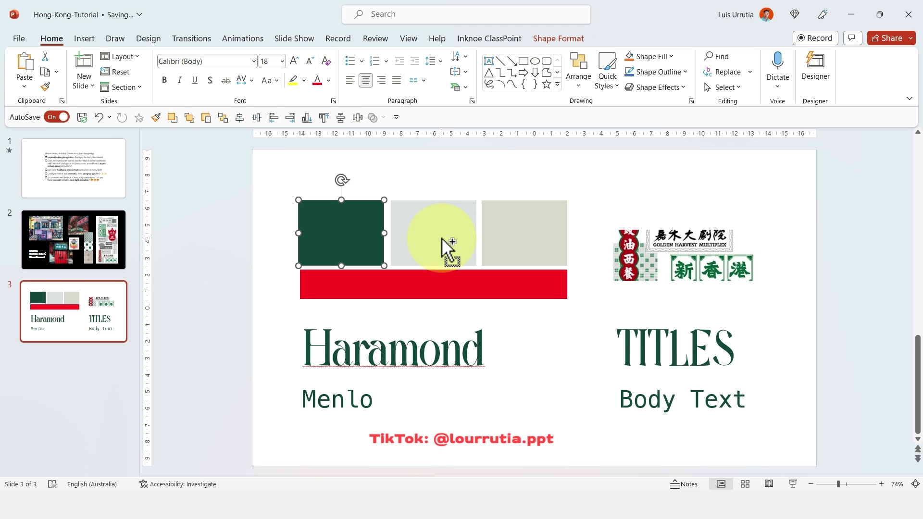
pyautogui.hotkey('ctrl', 'z')
pyautogui.click(301, 187)
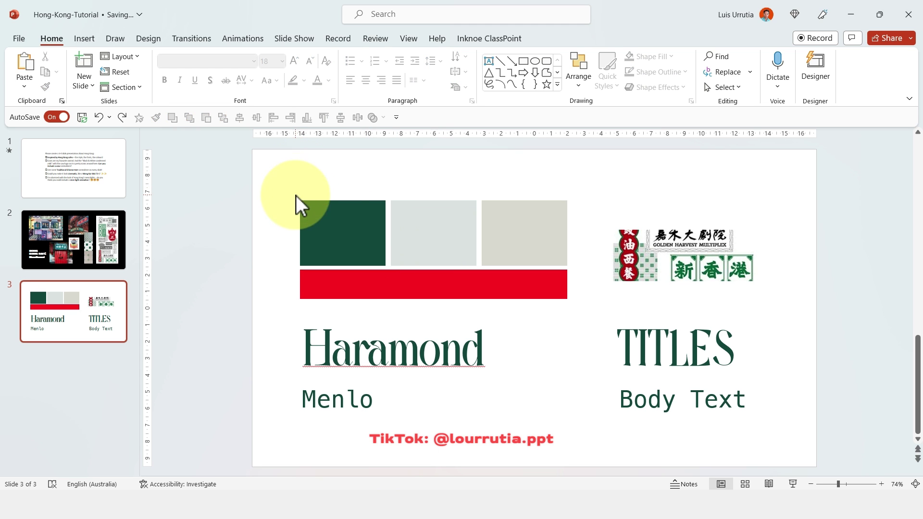
pyautogui.click(373, 208)
pyautogui.click(412, 238)
pyautogui.click(537, 230)
pyautogui.click(639, 199)
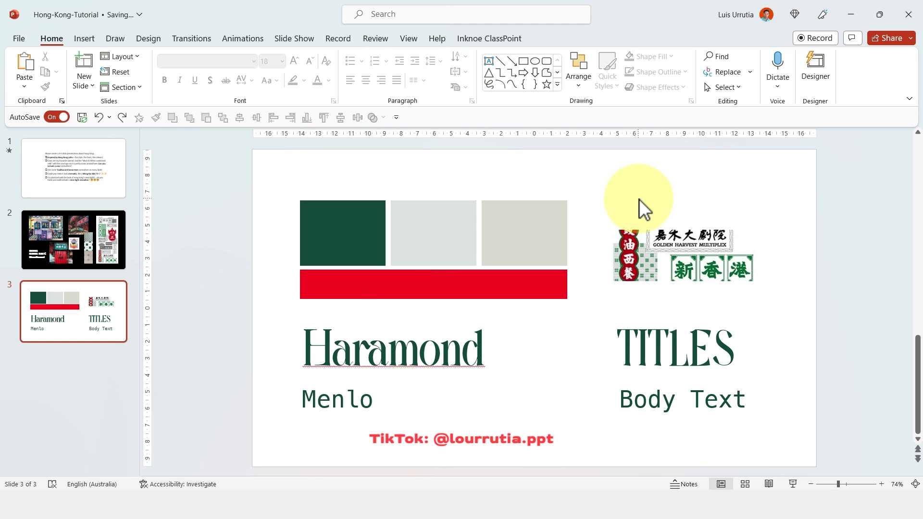
# Step: Enlarge the Chinese signage picture on slide 3 so that it extends past the slide's right edge
pyautogui.moveTo(640, 225); pyautogui.dragTo(610, 196)
pyautogui.moveTo(746, 252); pyautogui.dragTo(788, 288)
pyautogui.moveTo(698, 241); pyautogui.dragTo(696, 245)
pyautogui.click(637, 264)
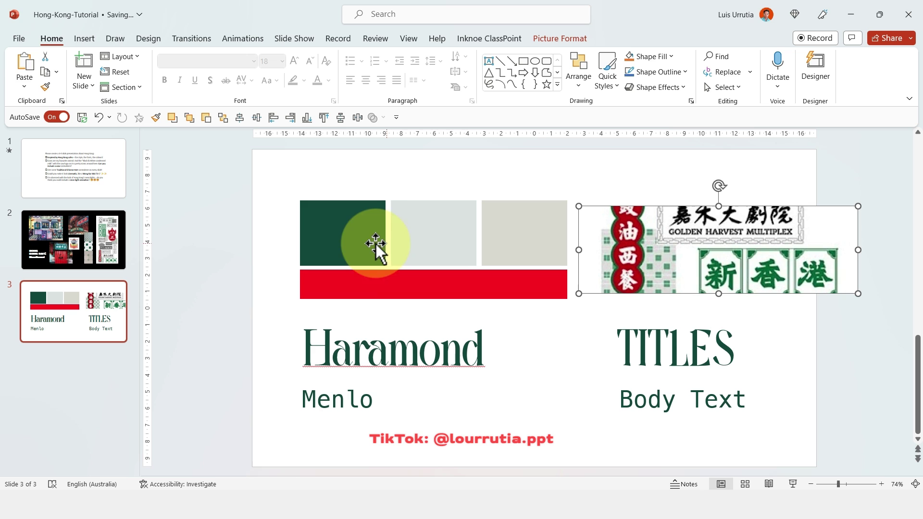
pyautogui.click(488, 375)
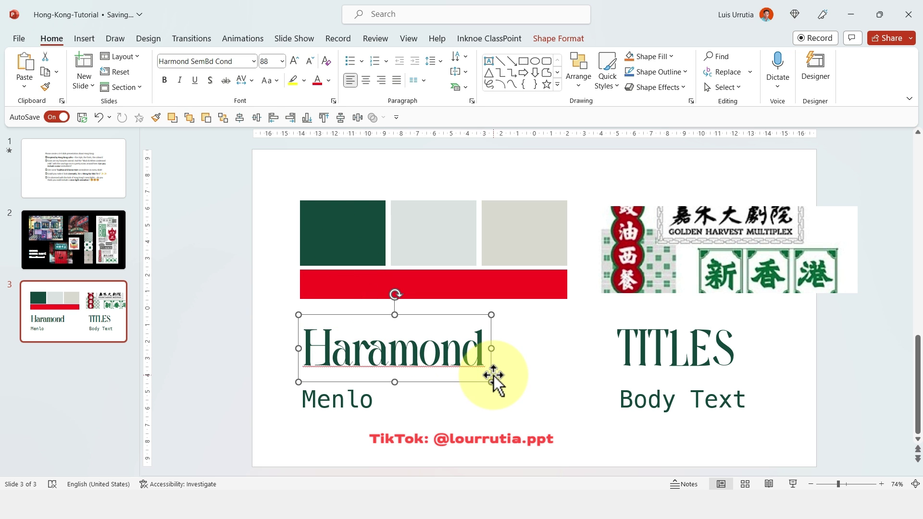
# Step: Add a blank slide 4 and draw a square about 5.8 cm wide on it, rotated 45 degrees into a diamond
pyautogui.hotkey('ctrl', 'm')
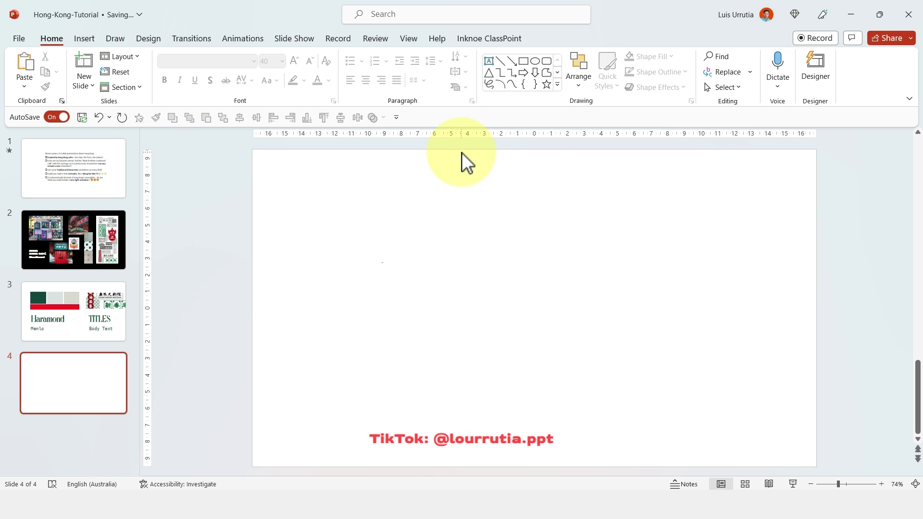
pyautogui.click(523, 61)
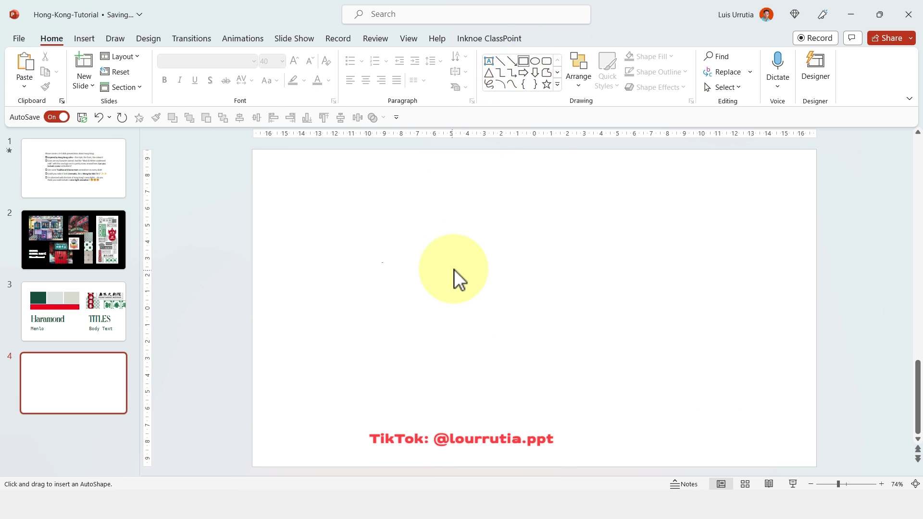
pyautogui.moveTo(422, 220)
pyautogui.mouseDown()
pyautogui.moveTo(534, 300)
pyautogui.moveTo(517, 290)
pyautogui.mouseUp()
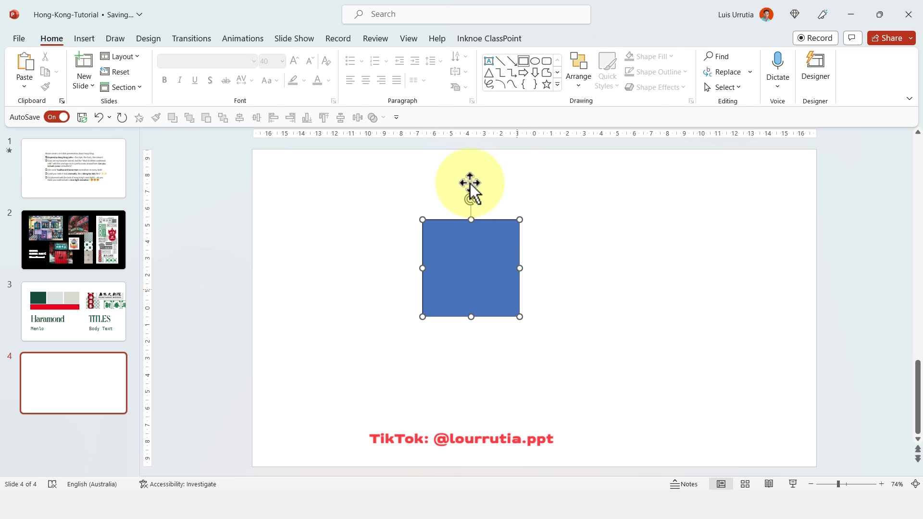
pyautogui.moveTo(472, 196); pyautogui.dragTo(519, 233)
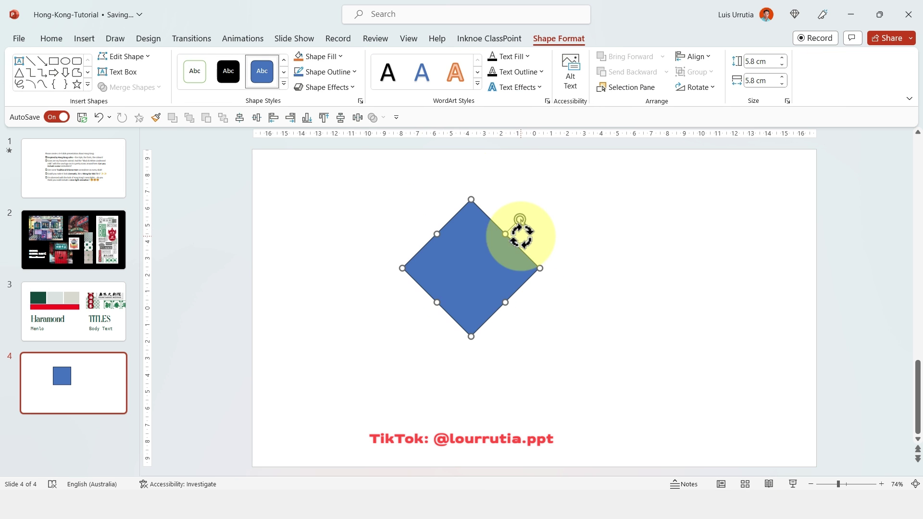
# Step: Draw a small square about 1.12 cm wide beside the diamond's upper-right side
pyautogui.click(587, 197)
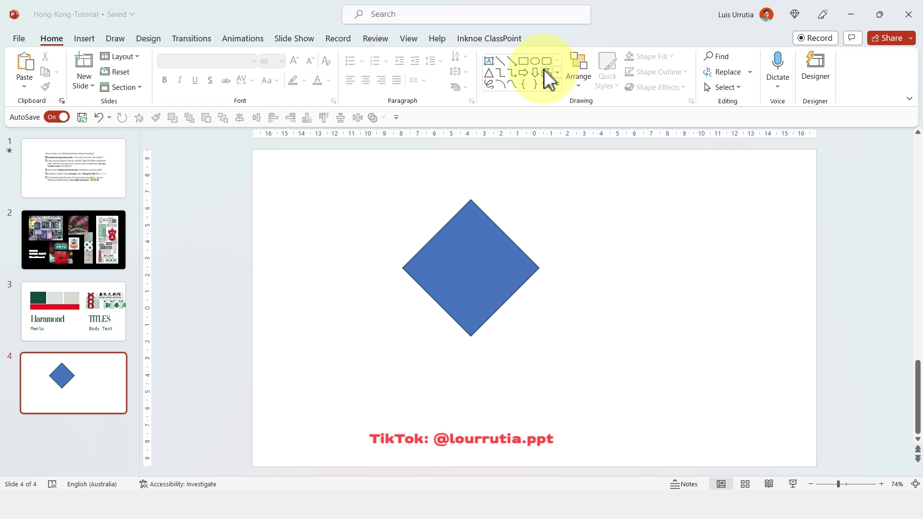
pyautogui.click(524, 60)
pyautogui.moveTo(546, 199)
pyautogui.mouseDown()
pyautogui.moveTo(573, 227)
pyautogui.moveTo(564, 218)
pyautogui.mouseUp()
# Step: Give the diamond a dark green outline from the recent colours and no fill
pyautogui.click(468, 243)
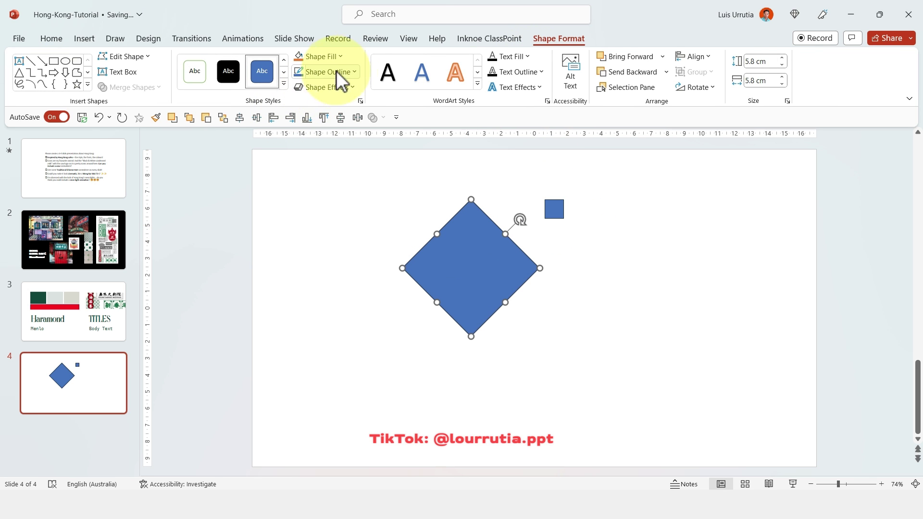
pyautogui.click(354, 72)
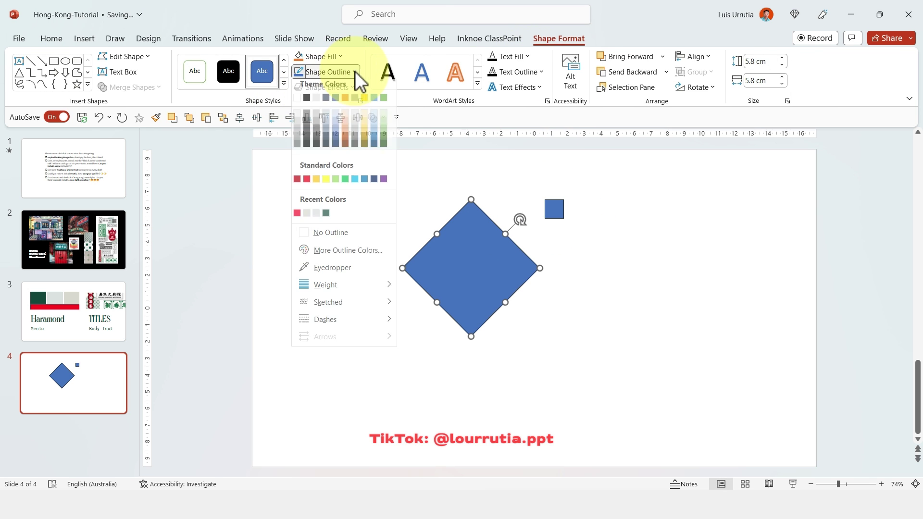
pyautogui.click(327, 218)
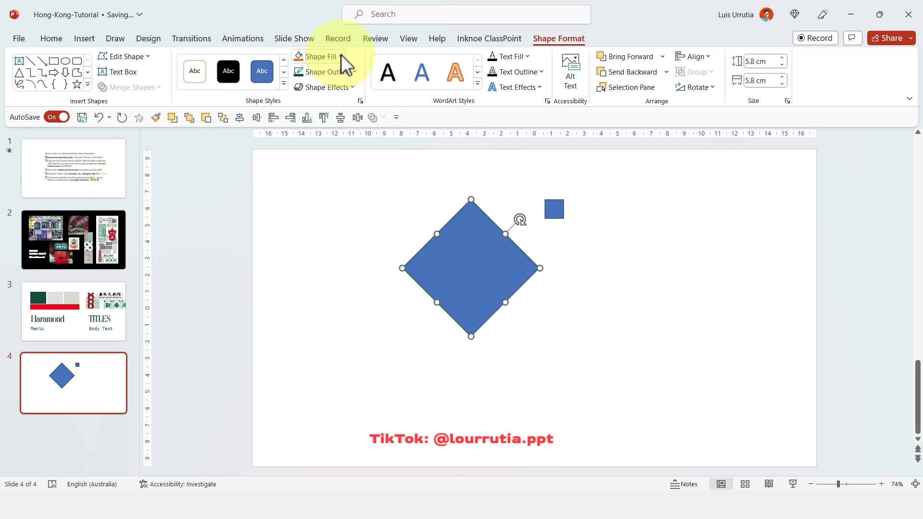
pyautogui.click(341, 56)
pyautogui.click(336, 226)
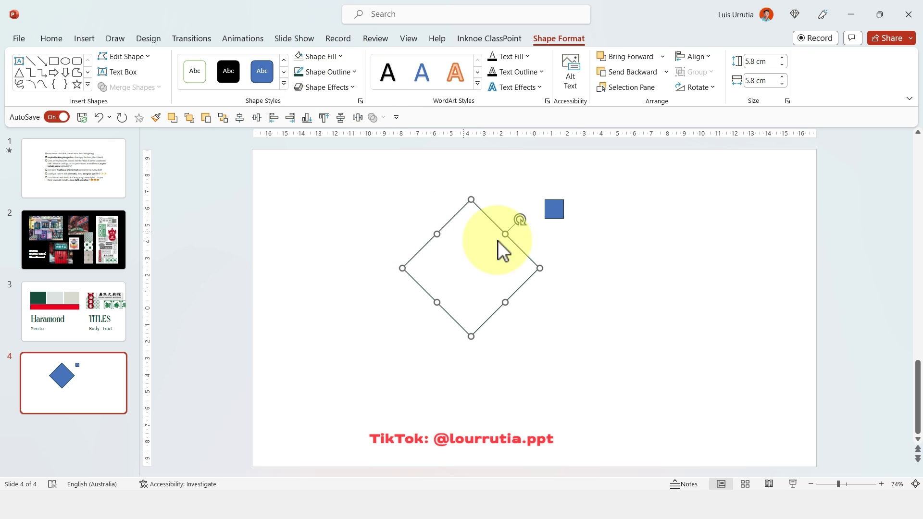
pyautogui.click(578, 260)
# Step: Centre the small square on the diamond's top corner, with a dark green fill and no outline
pyautogui.click(557, 213)
pyautogui.moveTo(557, 213); pyautogui.dragTo(474, 205)
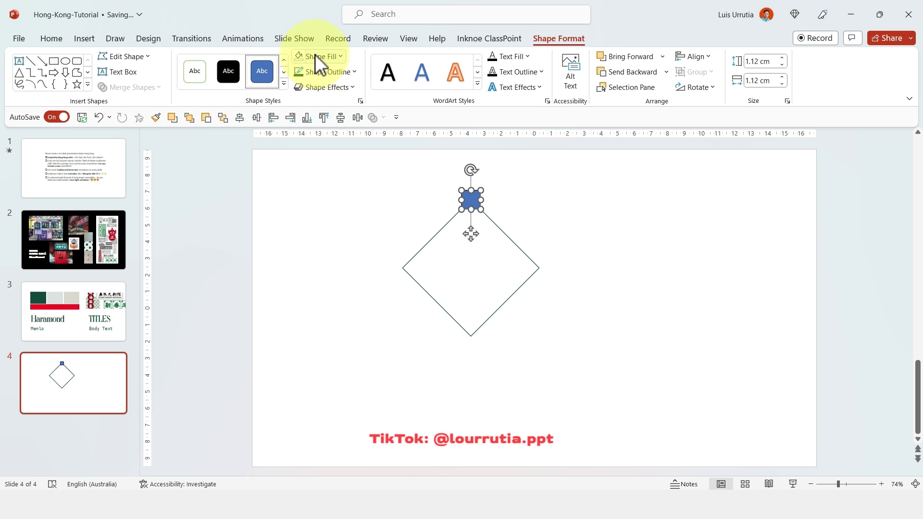
pyautogui.click(341, 57)
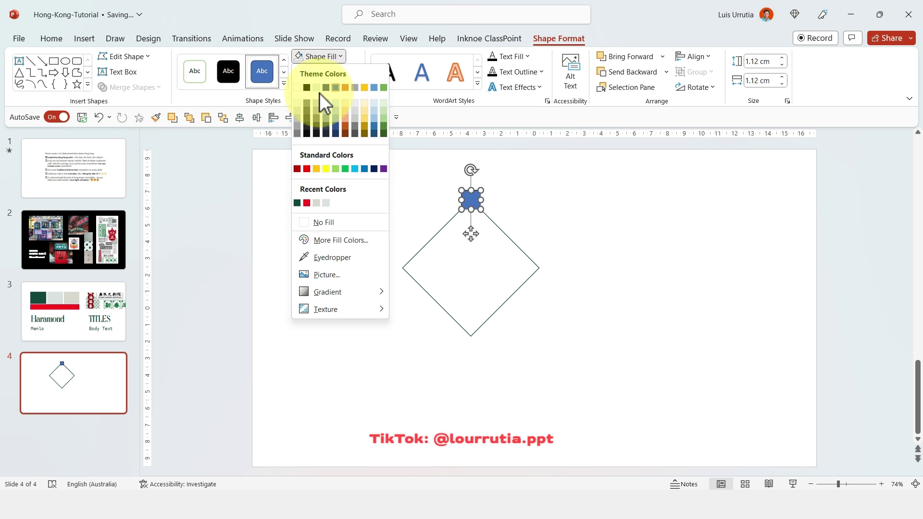
pyautogui.click(299, 202)
pyautogui.click(356, 71)
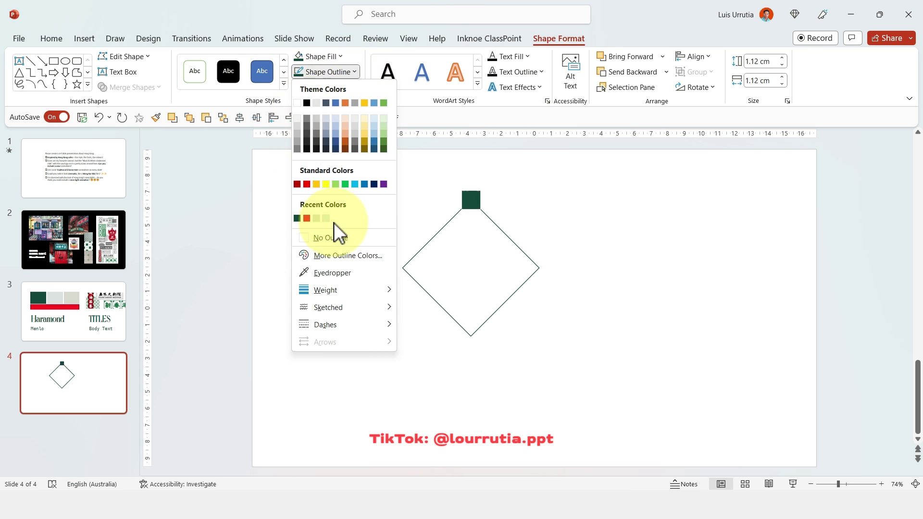
pyautogui.click(332, 238)
pyautogui.click(567, 207)
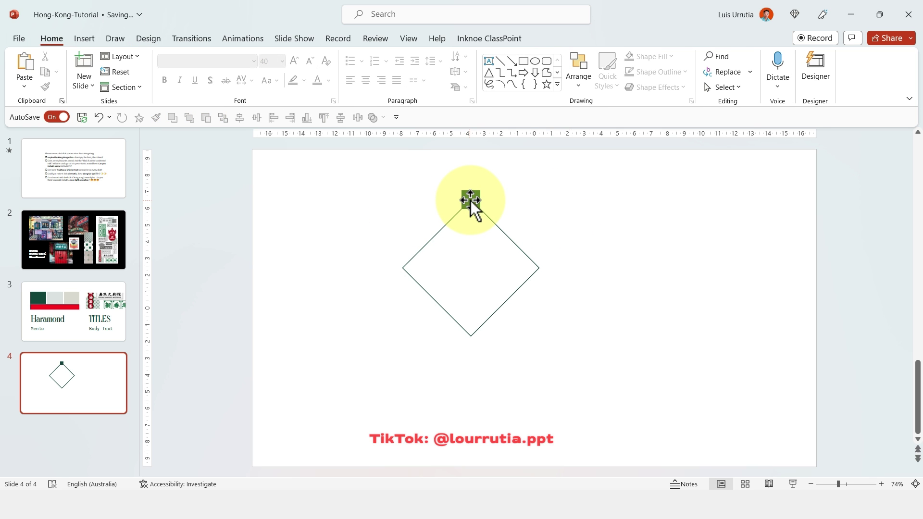
# Step: Copy the green square straight down to the diamond's bottom corner and group the two squares
pyautogui.moveTo(471, 200); pyautogui.dragTo(478, 336)
pyautogui.keyDown('shift'); pyautogui.click(468, 200); pyautogui.keyUp('shift')
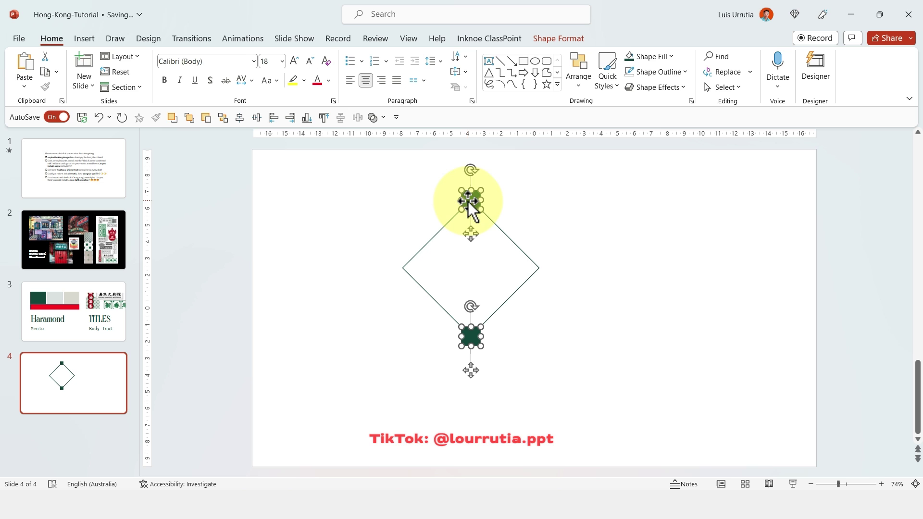
pyautogui.hotkey('ctrl', 'g')
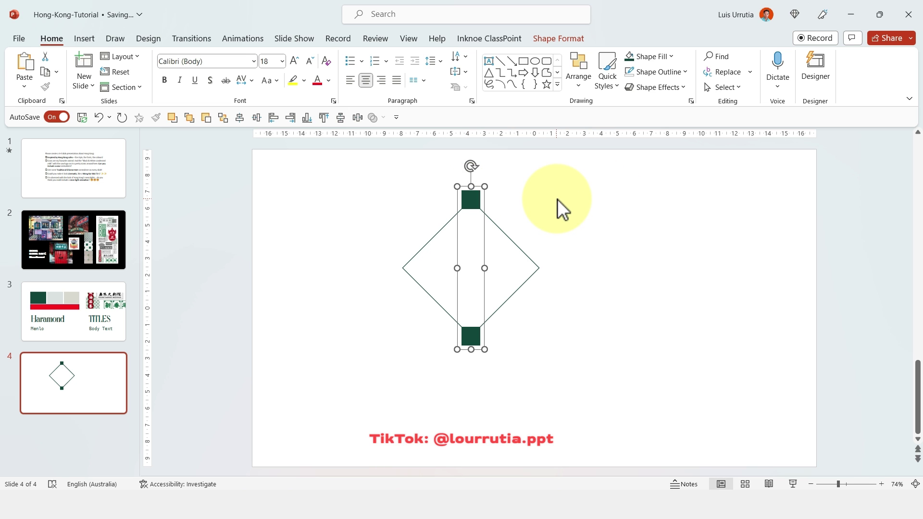
# Step: Duplicate the grouped squares and rotate the copy 90 degrees so its squares sit on the diamond's left and right corners
pyautogui.hotkey('ctrl', 'd')
pyautogui.moveTo(480, 174); pyautogui.dragTo(536, 268)
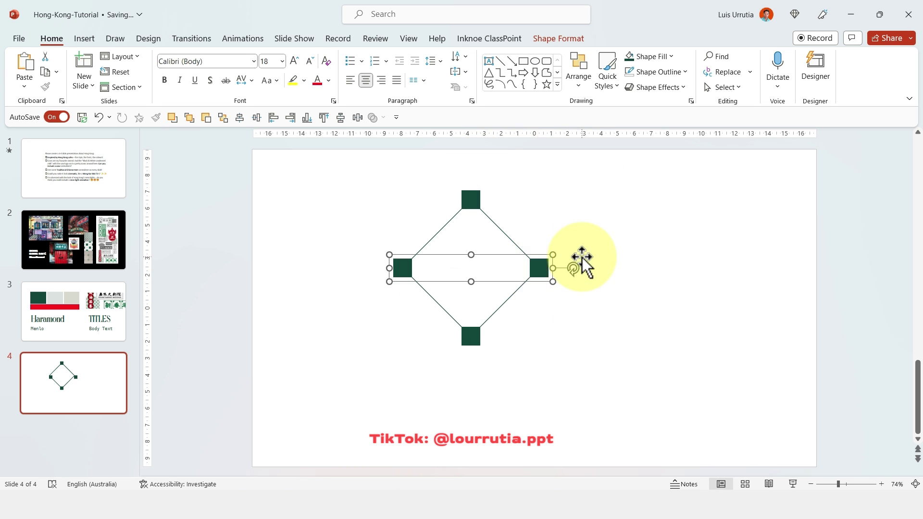
pyautogui.click(601, 248)
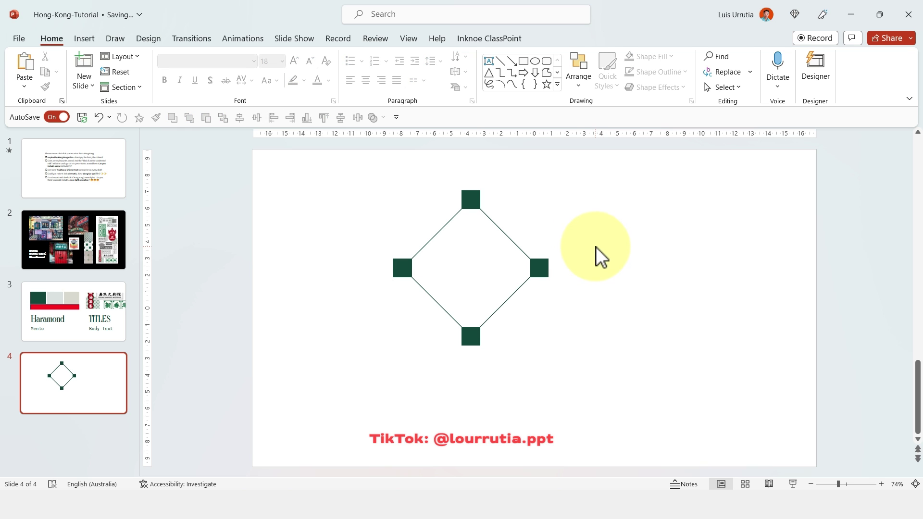
# Step: Draw a line joining the midpoints of the diamond's upper-left and lower-right sides and copy the diamond's outline formatting onto it
pyautogui.click(502, 63)
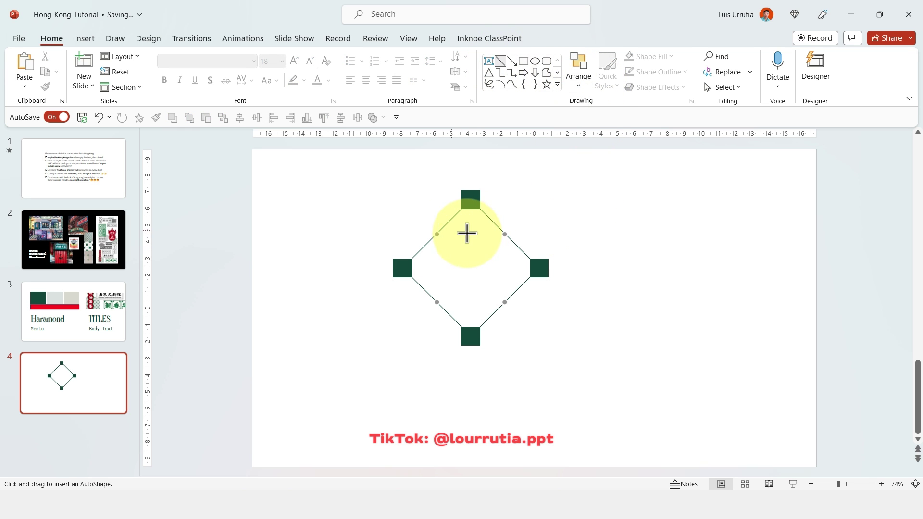
pyautogui.moveTo(437, 234); pyautogui.dragTo(506, 302)
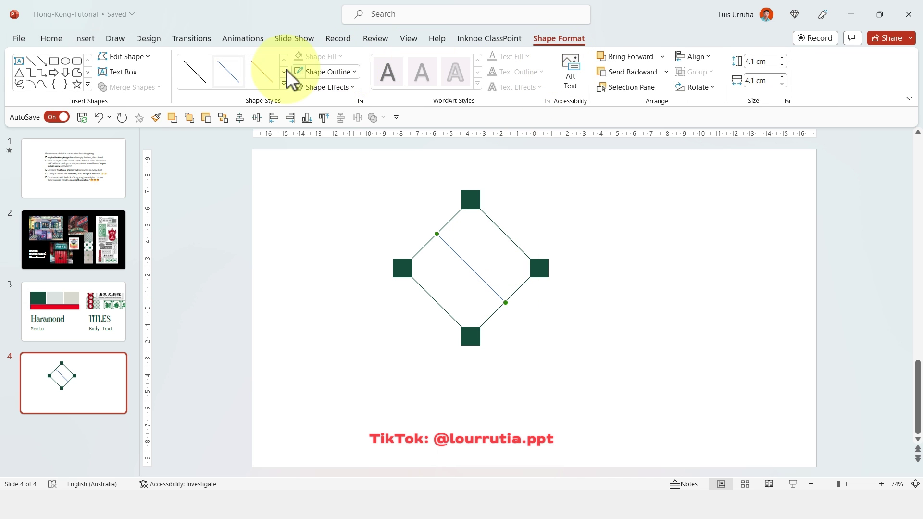
pyautogui.click(425, 251)
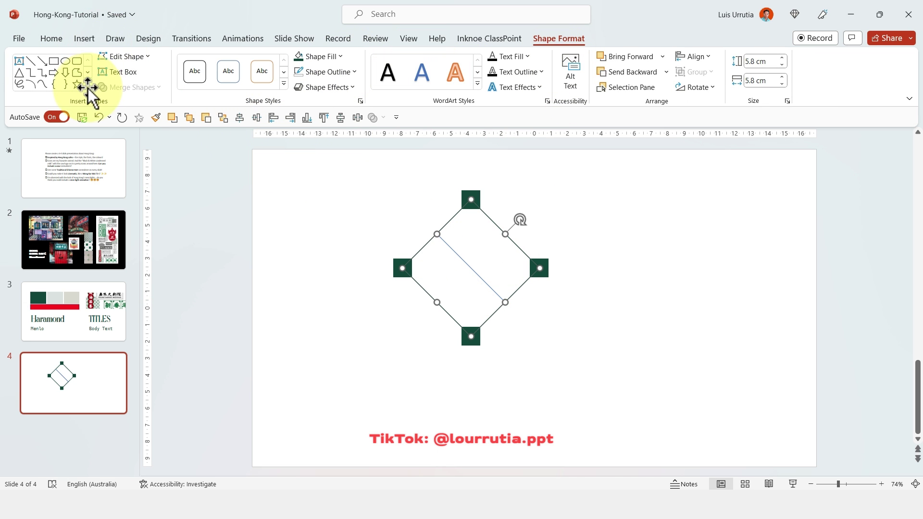
pyautogui.click(53, 39)
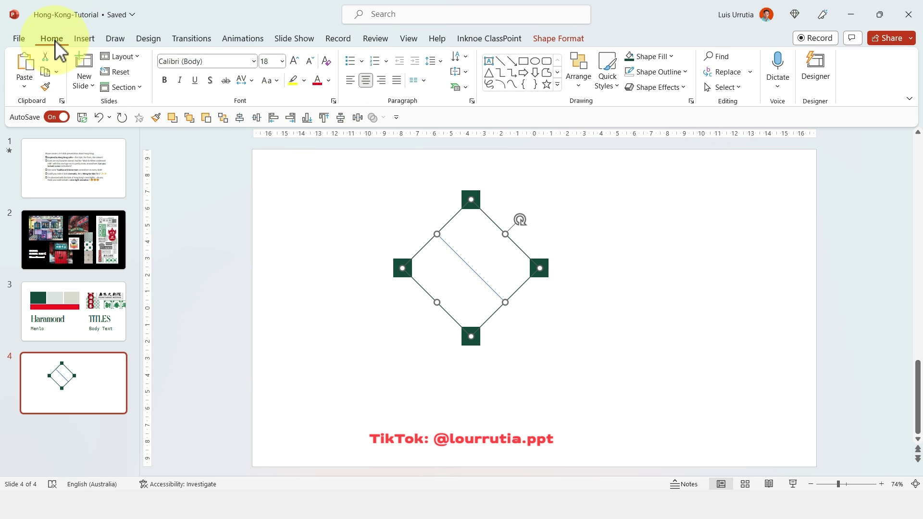
pyautogui.click(45, 87)
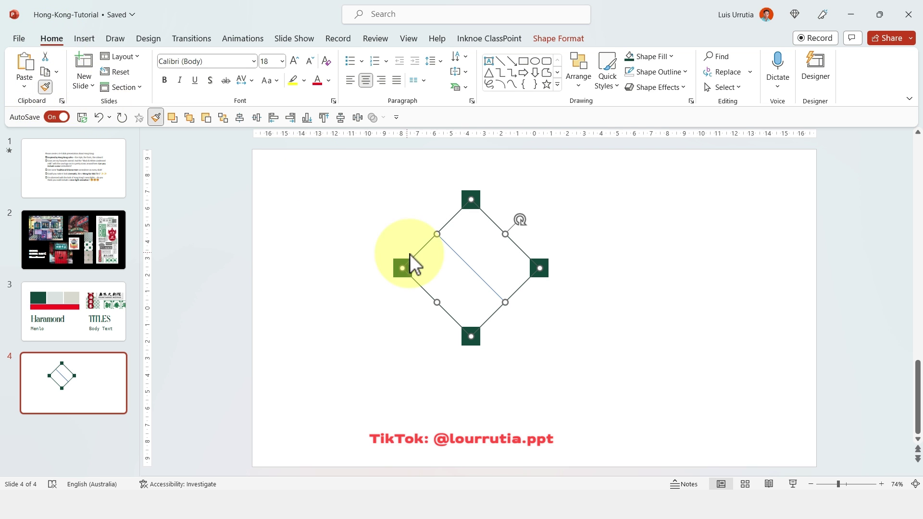
pyautogui.click(469, 266)
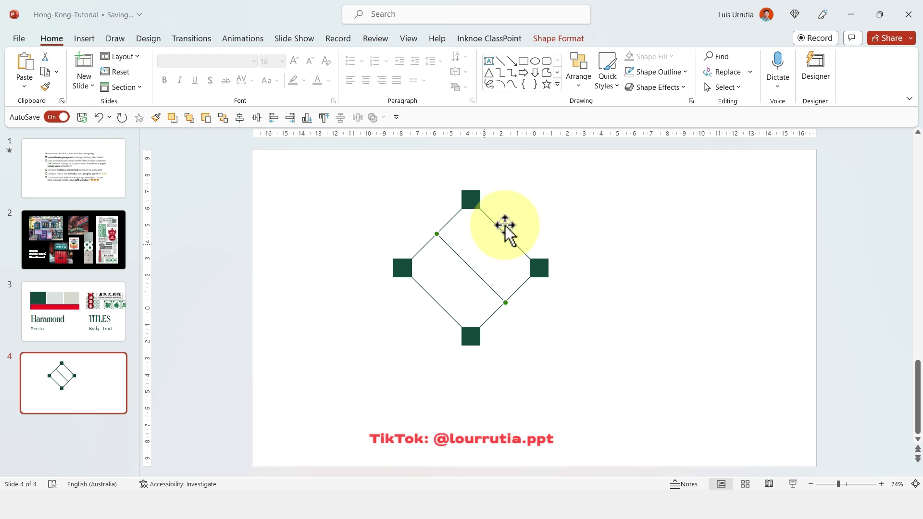
# Step: Draw a second line crossing the first through the diamond's centre and copy the first line's formatting onto it
pyautogui.click(500, 62)
pyautogui.moveTo(446, 295); pyautogui.dragTo(437, 303)
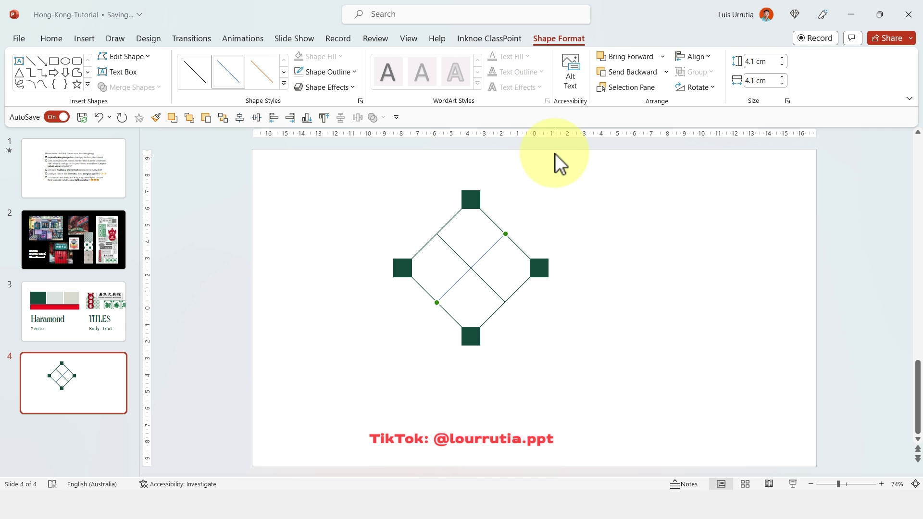
pyautogui.click(480, 278)
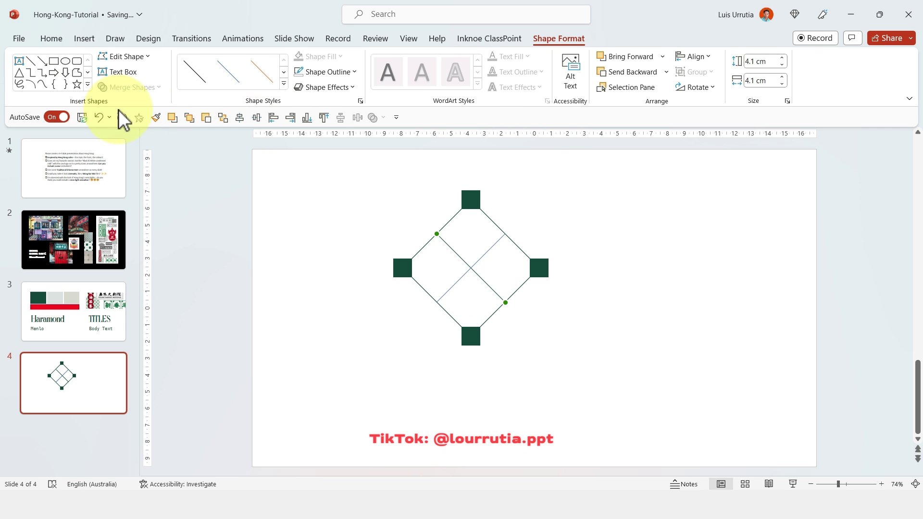
pyautogui.click(51, 38)
pyautogui.click(46, 86)
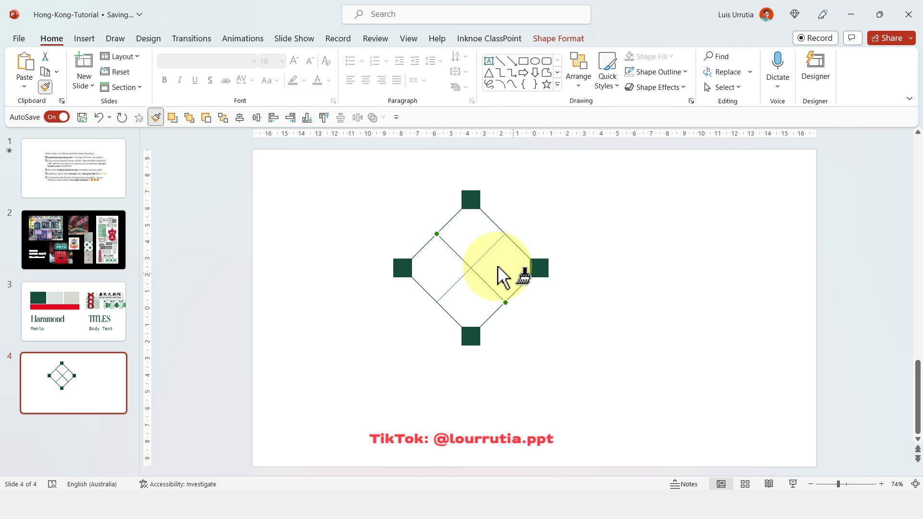
pyautogui.click(539, 268)
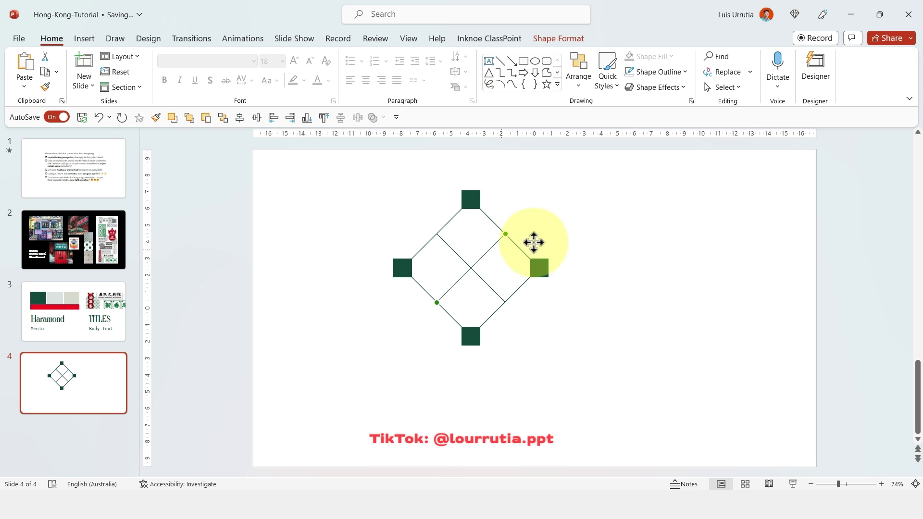
# Step: Duplicate the green square from the diamond's right corner and place the copy at the diamond's centre
pyautogui.click(540, 268)
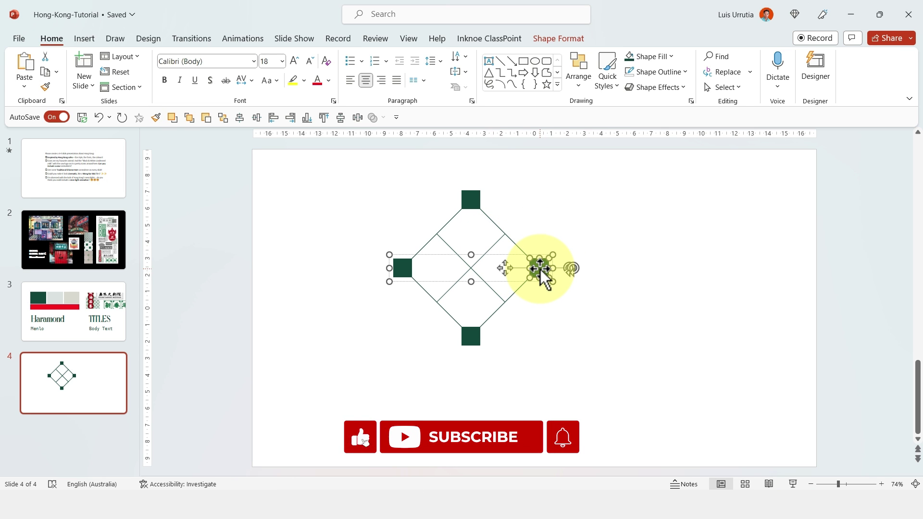
pyautogui.hotkey('ctrl', 'd')
pyautogui.moveTo(552, 274); pyautogui.dragTo(470, 267)
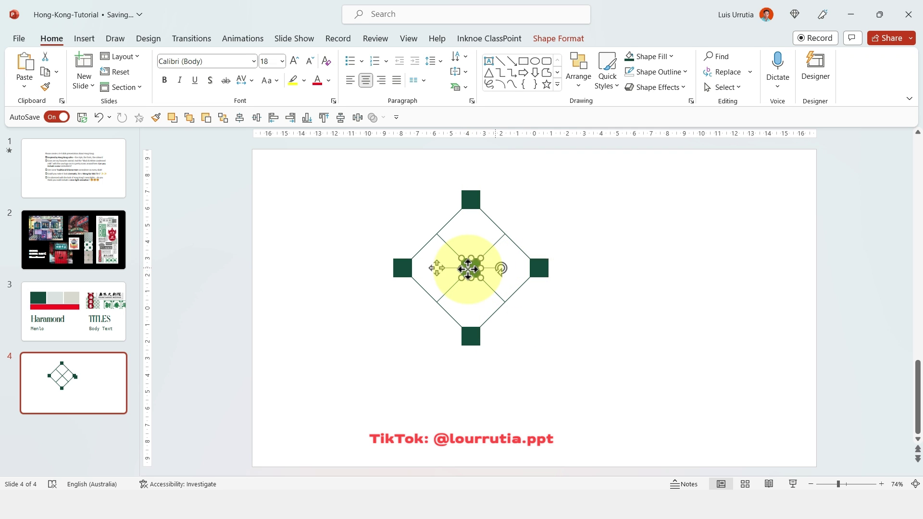
pyautogui.click(624, 200)
# Step: Group all the diamond parts into one tile, shrink it and copy it straight down so the corner squares overlap
pyautogui.moveTo(628, 163); pyautogui.dragTo(342, 376)
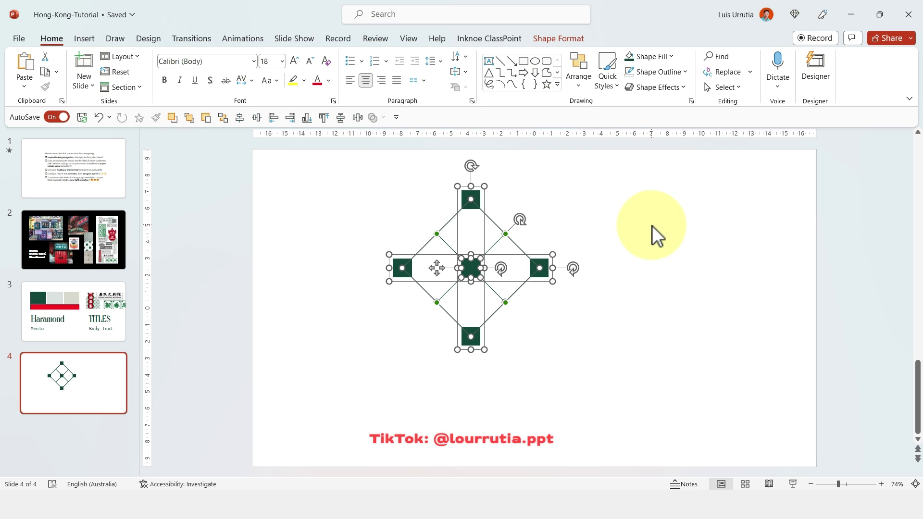
pyautogui.hotkey('ctrl', 'g')
pyautogui.moveTo(552, 188); pyautogui.dragTo(483, 318)
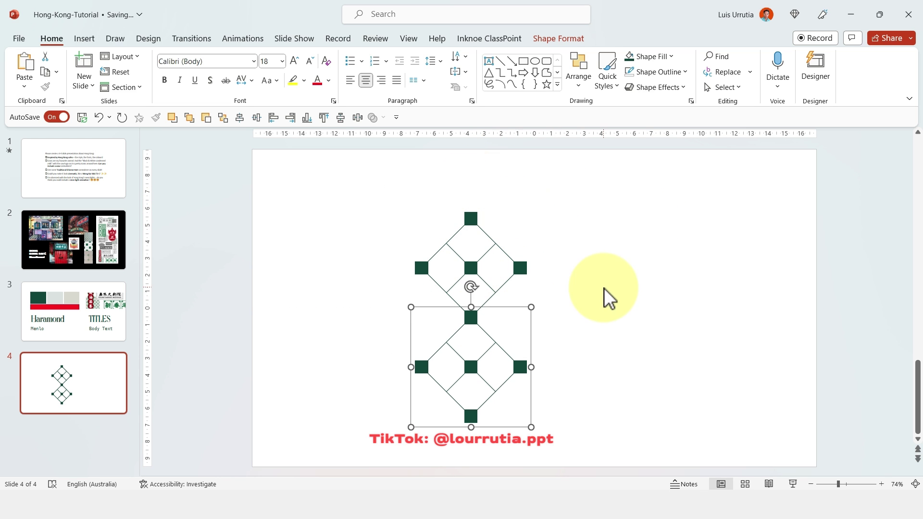
# Step: Copy the two stacked tiles to the right to form a two-by-two block and place a fifth tile over its centre
pyautogui.moveTo(472, 264); pyautogui.dragTo(570, 266)
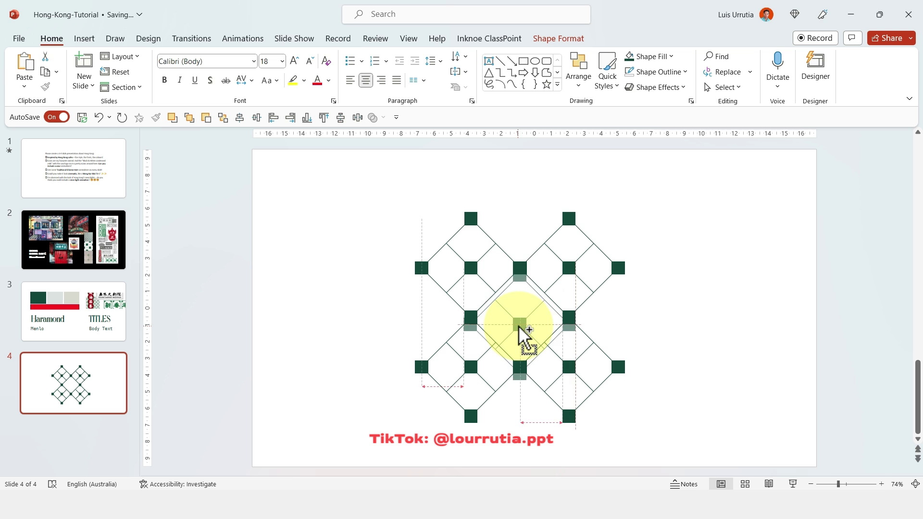
pyautogui.click(703, 296)
pyautogui.click(519, 319)
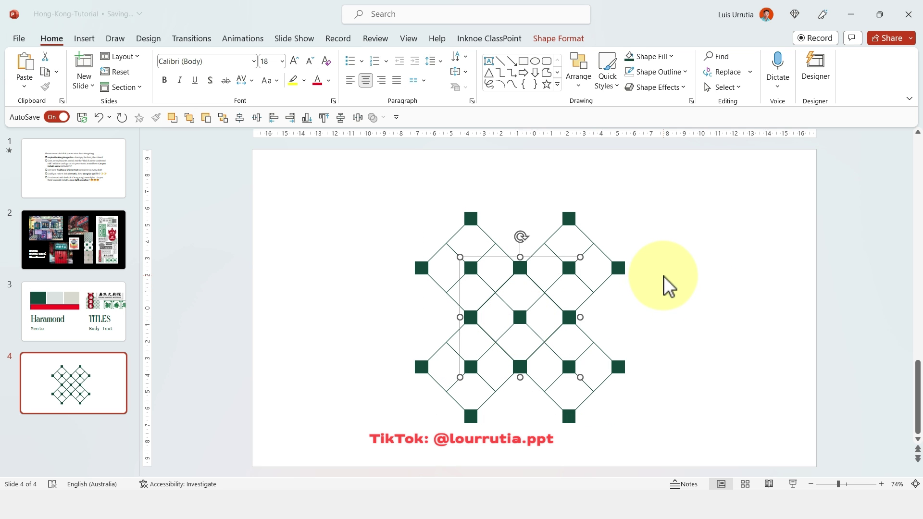
# Step: Group the five tiles, scale the group to about 11 cm and move it to the slide's upper-right area
pyautogui.moveTo(736, 177); pyautogui.dragTo(317, 460)
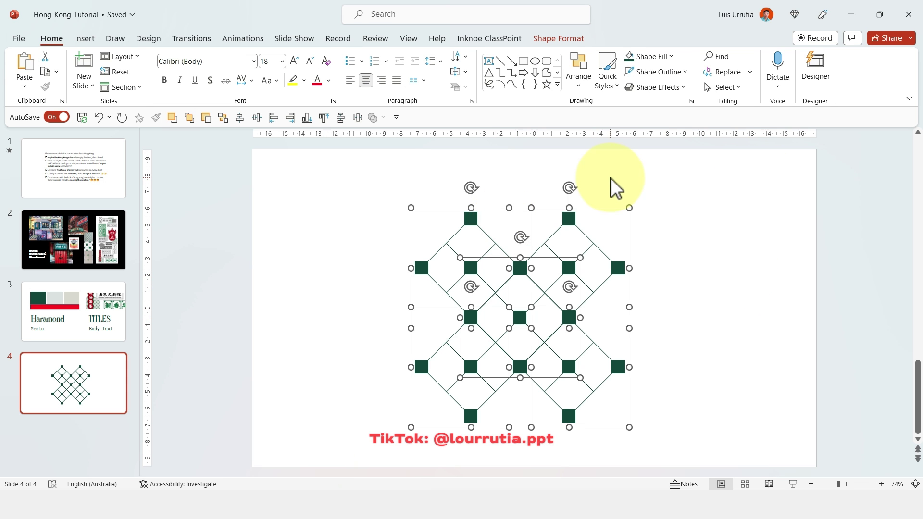
pyautogui.hotkey('ctrl', 'g')
pyautogui.moveTo(471, 223); pyautogui.dragTo(620, 202)
pyautogui.moveTo(775, 190); pyautogui.dragTo(835, 182)
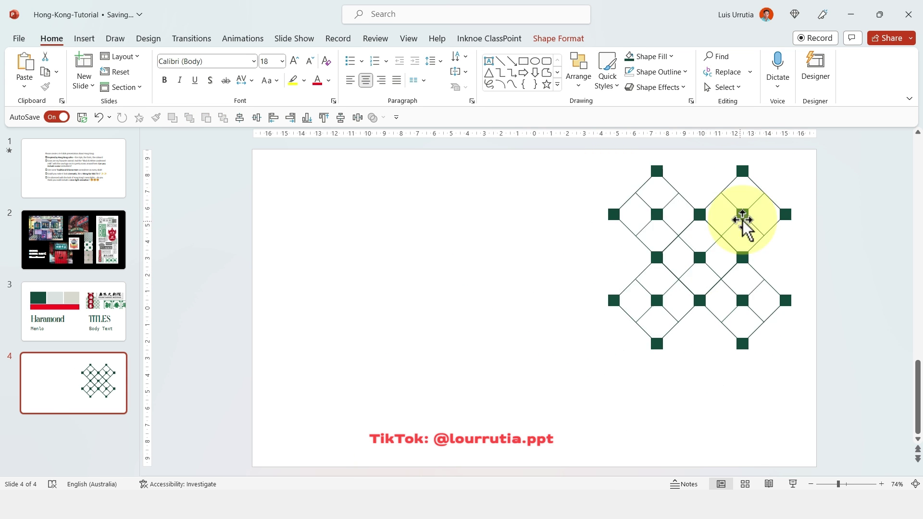
# Step: Draw a rectangle with snipped top corners, about 8.1 cm wide and 6.5 cm high, on the slide's empty left half
pyautogui.click(501, 247)
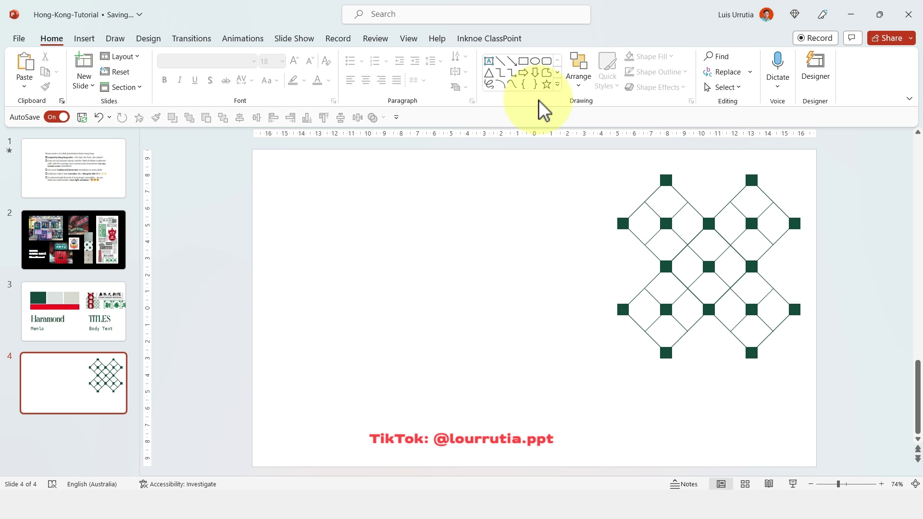
pyautogui.click(558, 85)
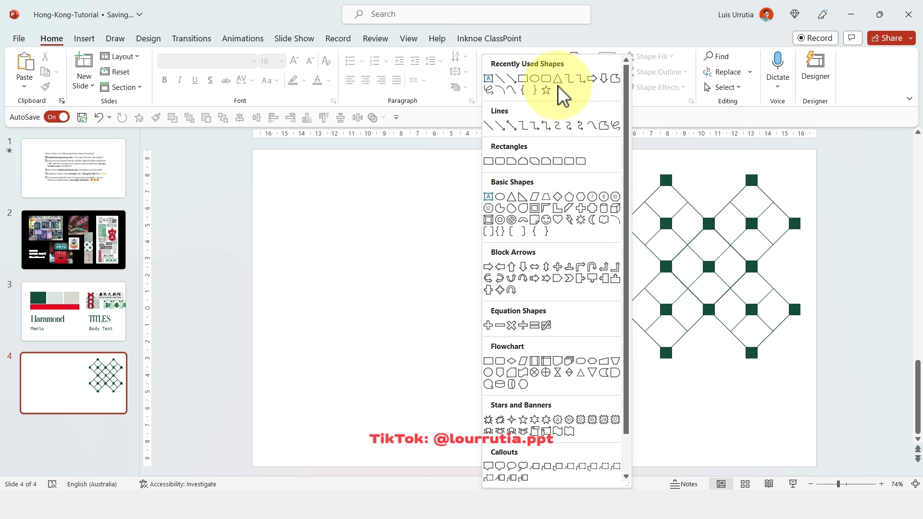
pyautogui.click(523, 161)
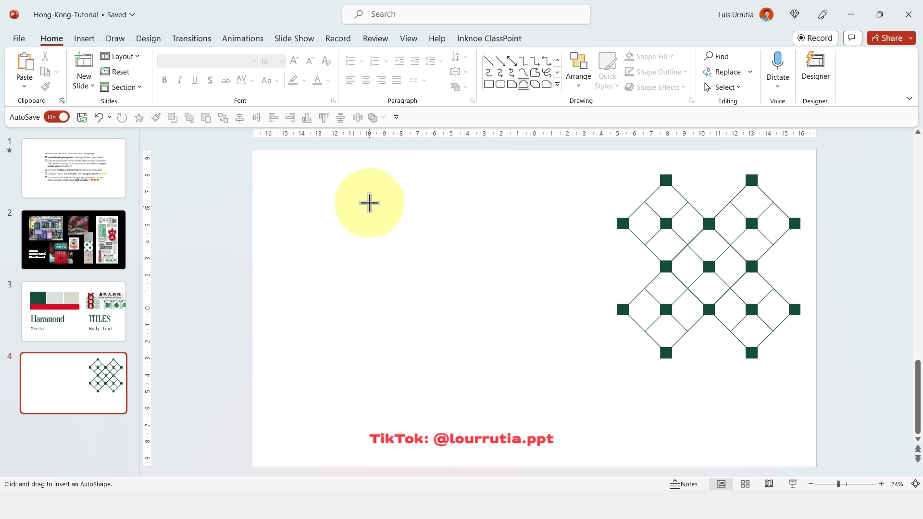
pyautogui.moveTo(370, 201)
pyautogui.mouseDown()
pyautogui.moveTo(484, 311)
pyautogui.moveTo(497, 299)
pyautogui.moveTo(506, 310)
pyautogui.mouseUp()
# Step: Copy the snipped rectangle straight down with a slight overlap and rotate the copy 180 degrees so its snipped corners face down
pyautogui.moveTo(428, 233); pyautogui.dragTo(417, 332)
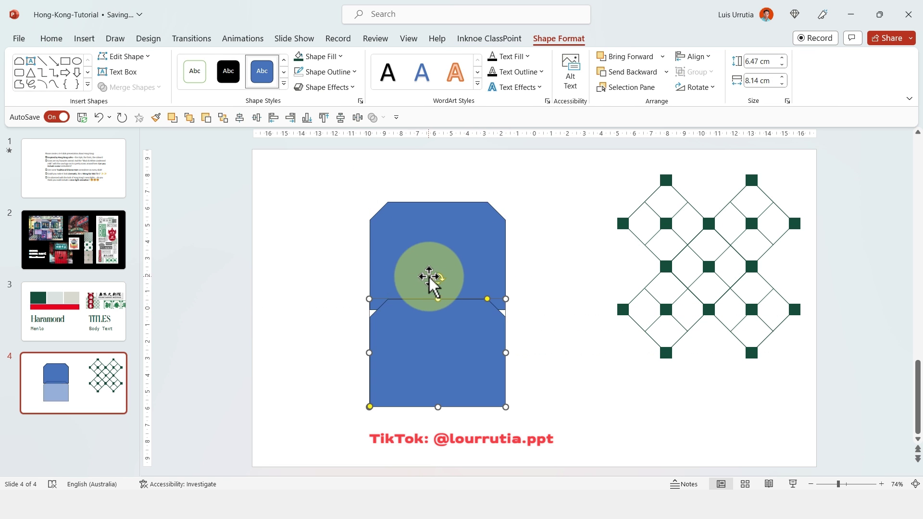
pyautogui.moveTo(436, 287); pyautogui.dragTo(426, 438)
pyautogui.click(568, 262)
# Step: Merge the two snipped rectangles into a single frame with Union
pyautogui.moveTo(540, 189); pyautogui.dragTo(289, 469)
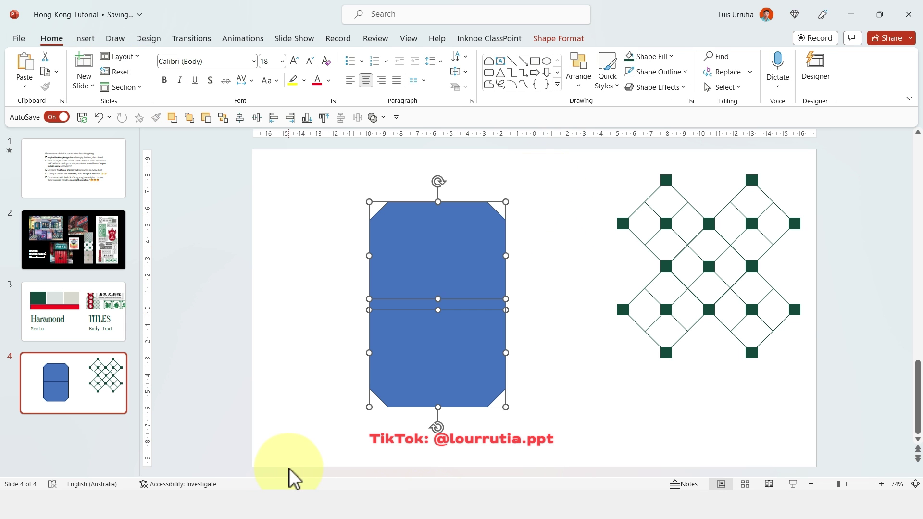
pyautogui.click(583, 41)
pyautogui.click(139, 88)
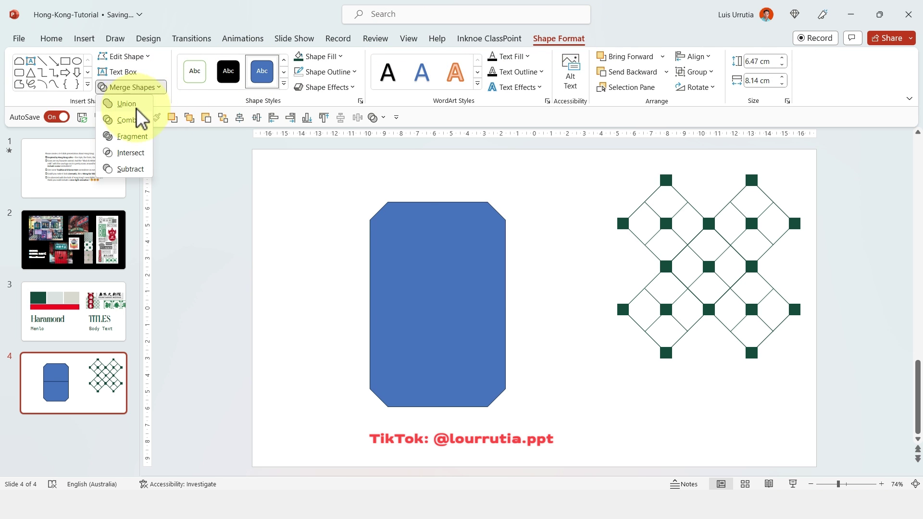
pyautogui.click(137, 108)
# Step: Copy the formatting of a diamond in the tile pattern onto the merged frame and move the frame further left
pyautogui.click(642, 246)
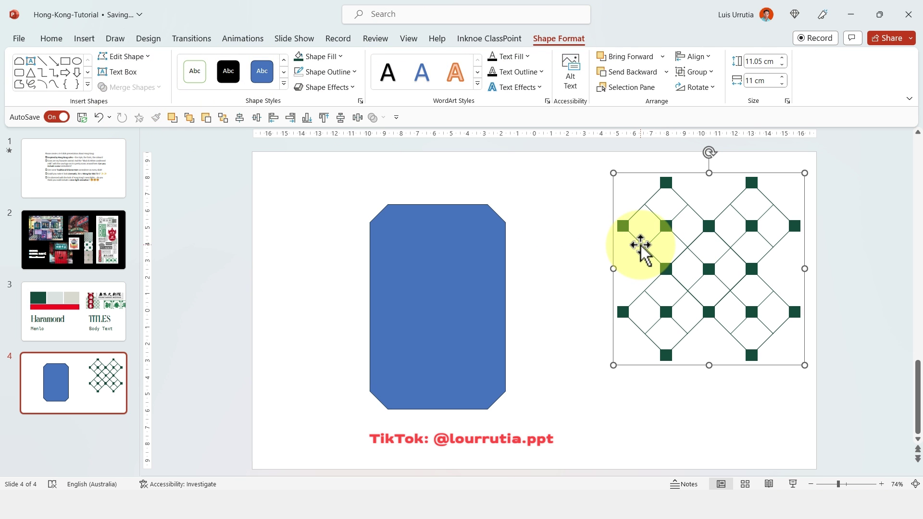
pyautogui.click(638, 245)
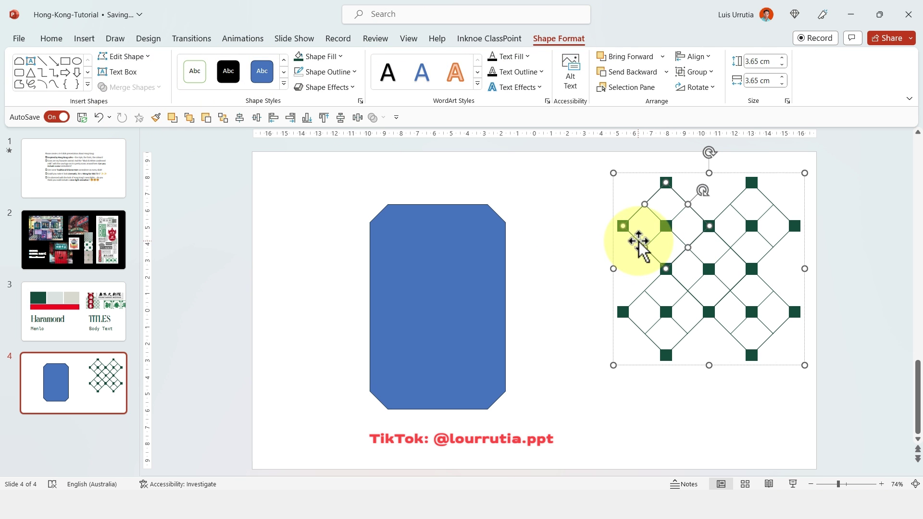
pyautogui.click(50, 39)
pyautogui.click(45, 87)
pyautogui.click(472, 268)
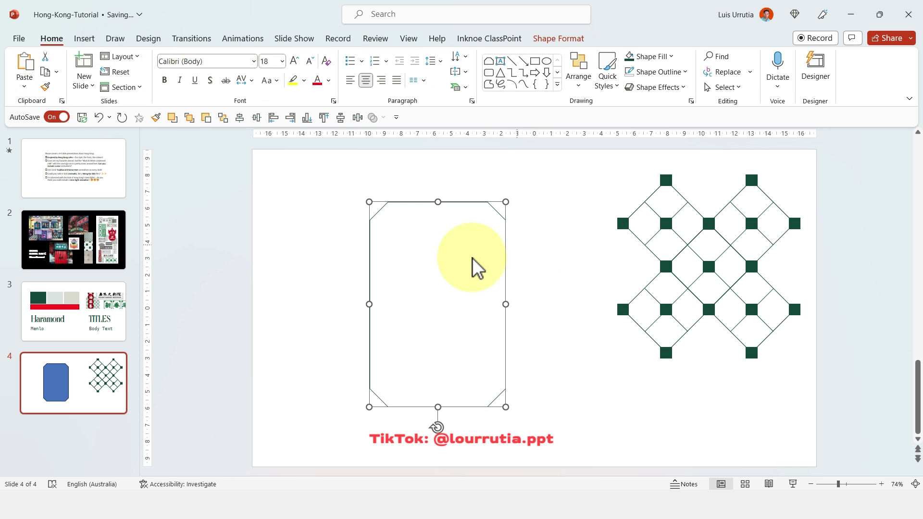
pyautogui.click(548, 247)
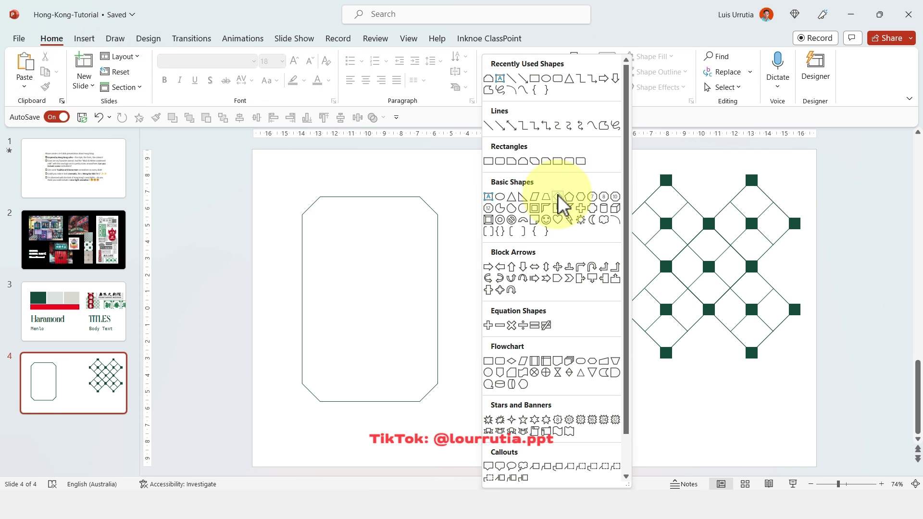
# Step: Draw a wide diamond near the slide's lower middle and copy it to the right so the two overlap
pyautogui.click(559, 197)
pyautogui.moveTo(450, 262); pyautogui.dragTo(568, 333)
pyautogui.moveTo(513, 300); pyautogui.dragTo(592, 412)
pyautogui.click(665, 461)
# Step: Give both wide diamonds no fill and a dark green outline
pyautogui.moveTo(664, 452); pyautogui.dragTo(443, 350)
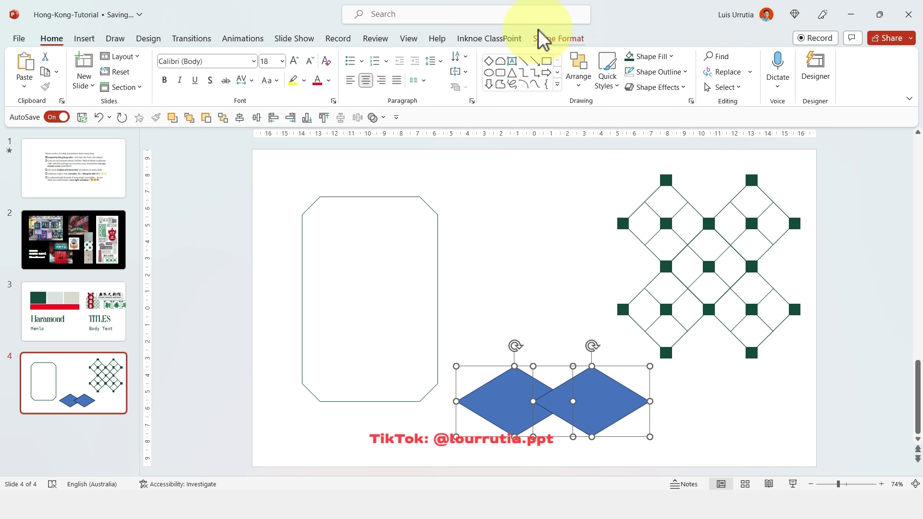
pyautogui.click(668, 56)
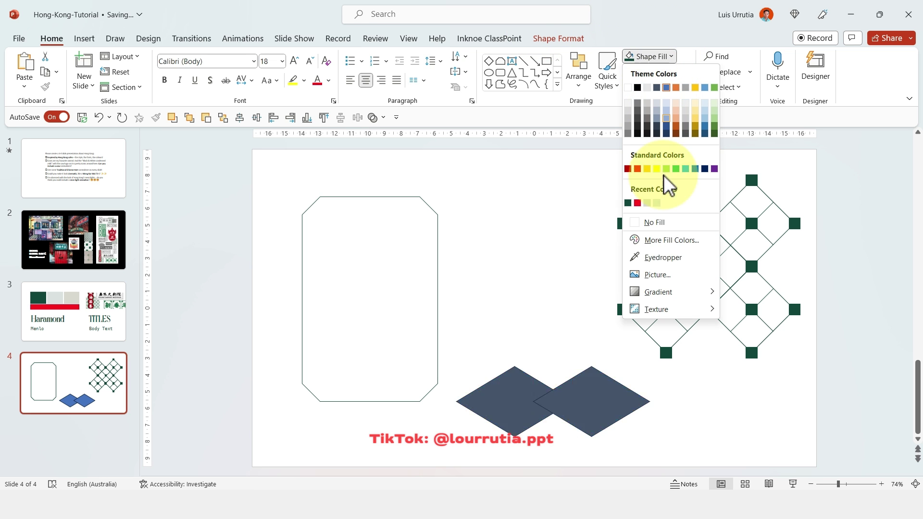
pyautogui.click(654, 224)
pyautogui.click(661, 73)
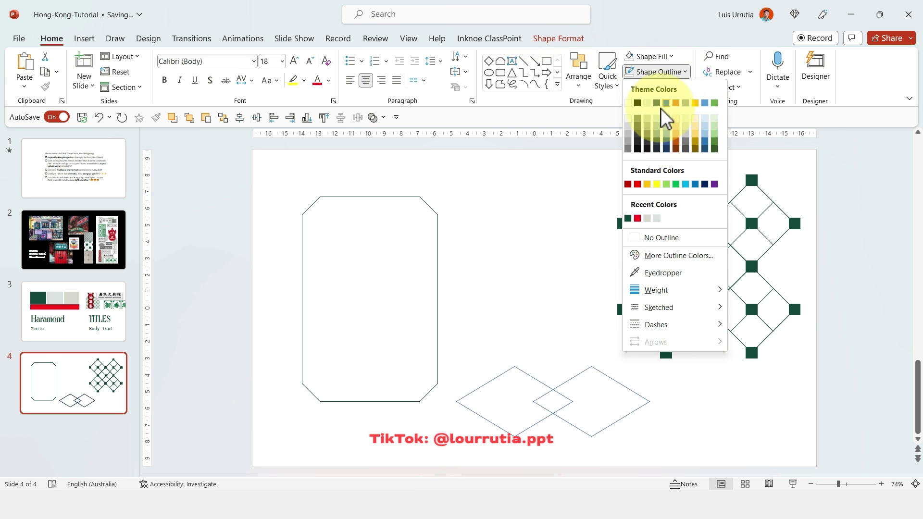
pyautogui.click(629, 221)
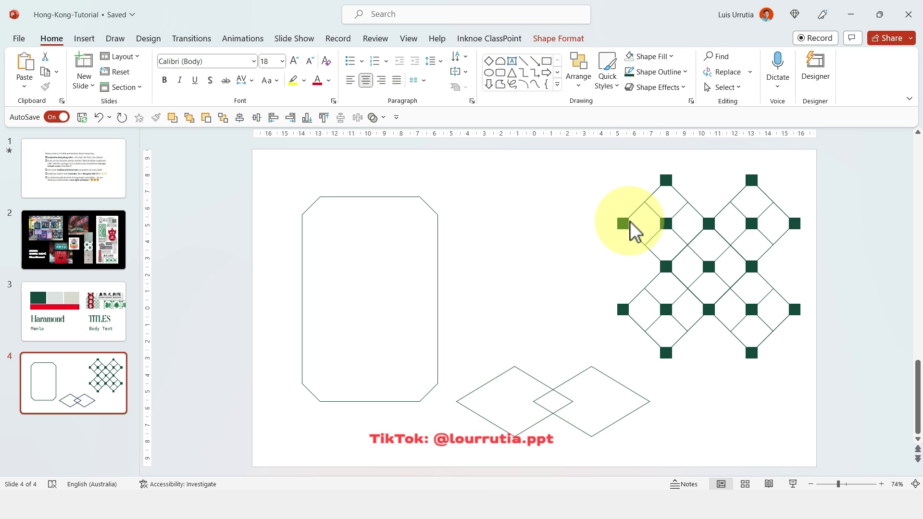
pyautogui.keyDown('shift'); pyautogui.click(437, 274); pyautogui.keyUp('shift')
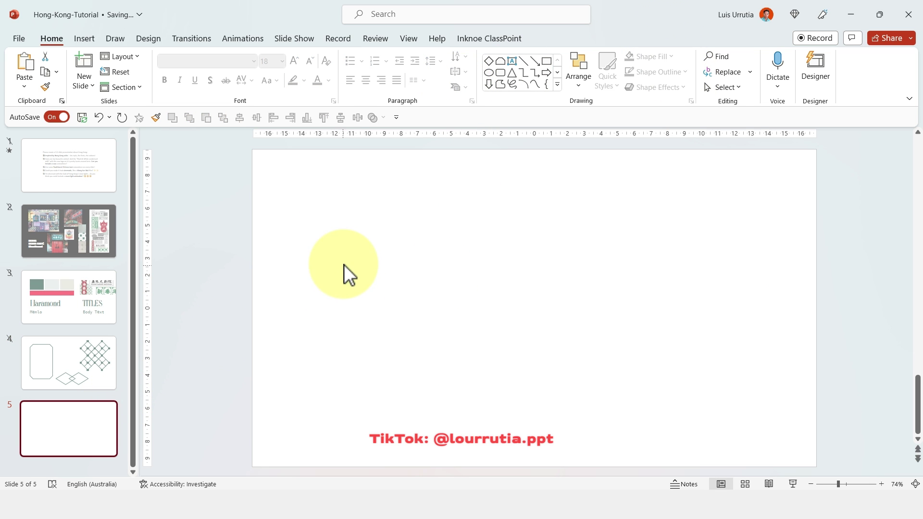
# Step: Add a blank slide after slide 4 and give it a solid dark green background
pyautogui.rightClick(344, 264)
pyautogui.click(416, 403)
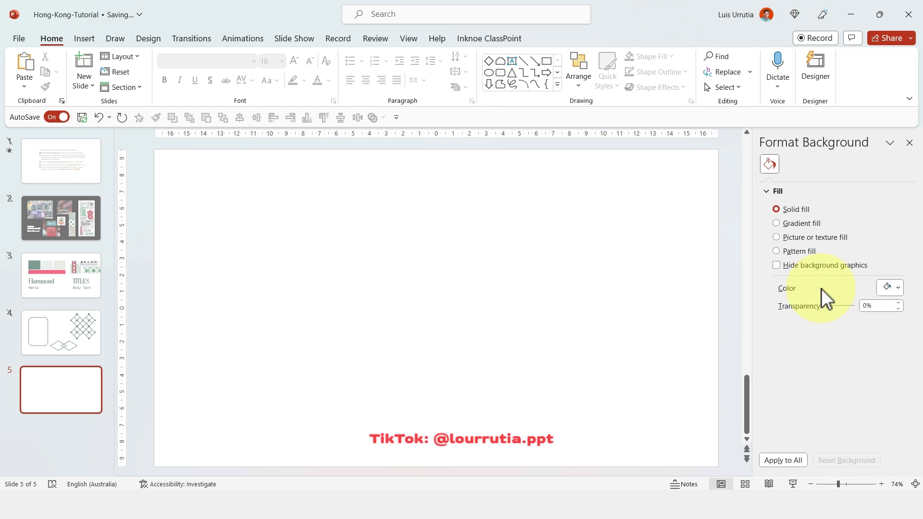
pyautogui.click(887, 289)
pyautogui.click(832, 445)
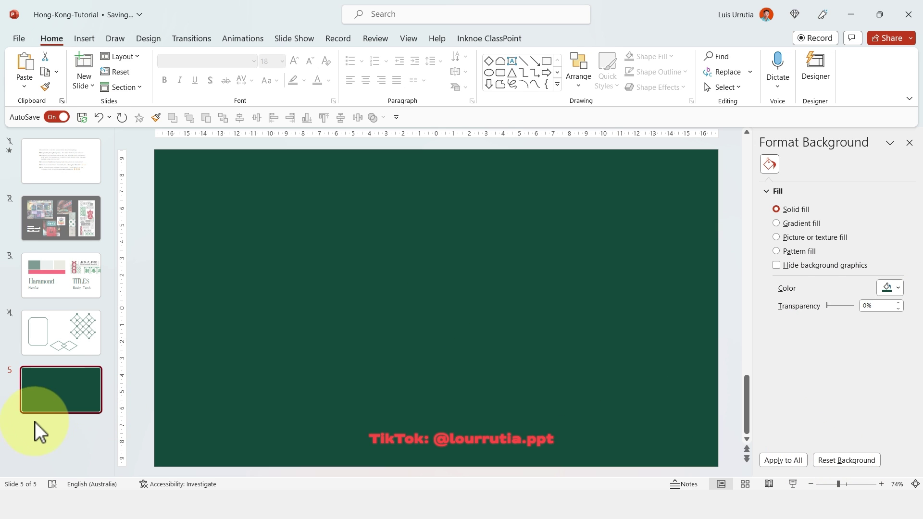
# Step: Add a slide after the dark green one and set its background to the light grey-green recent colour
pyautogui.click(34, 424)
pyautogui.press('Return')
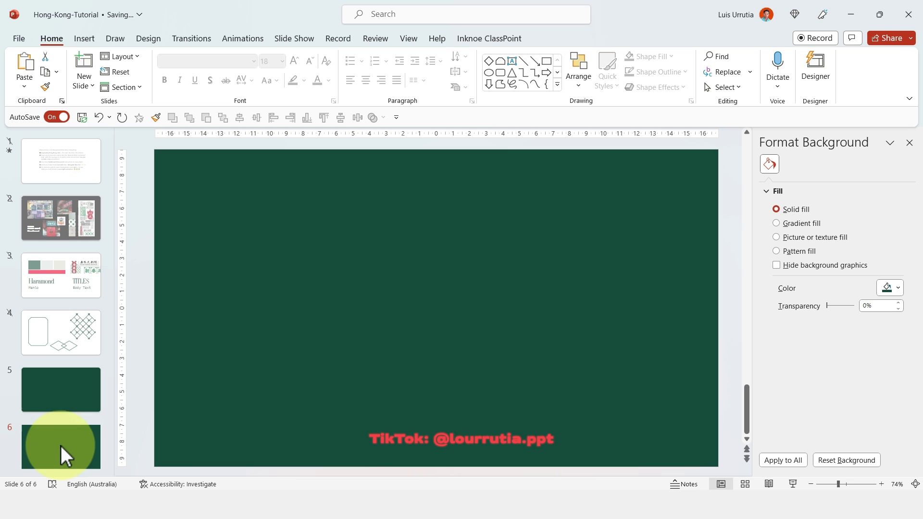
pyautogui.click(897, 289)
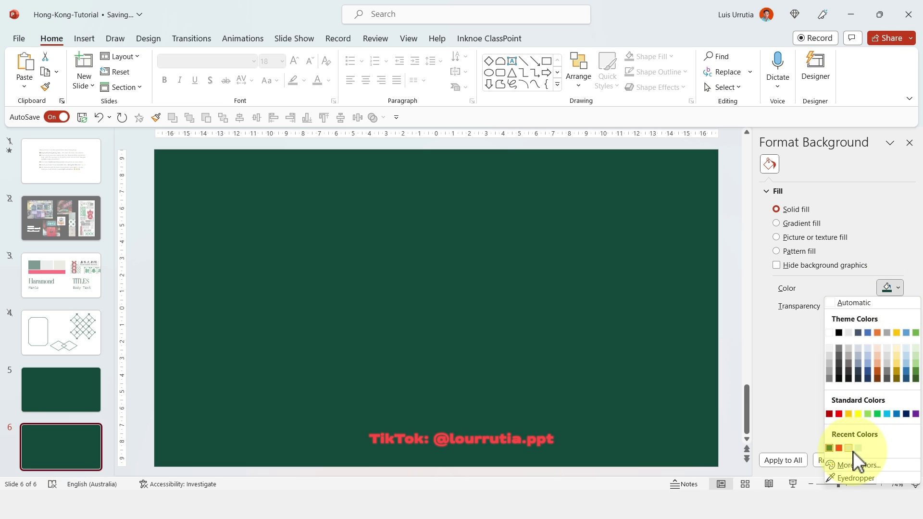
pyautogui.click(857, 449)
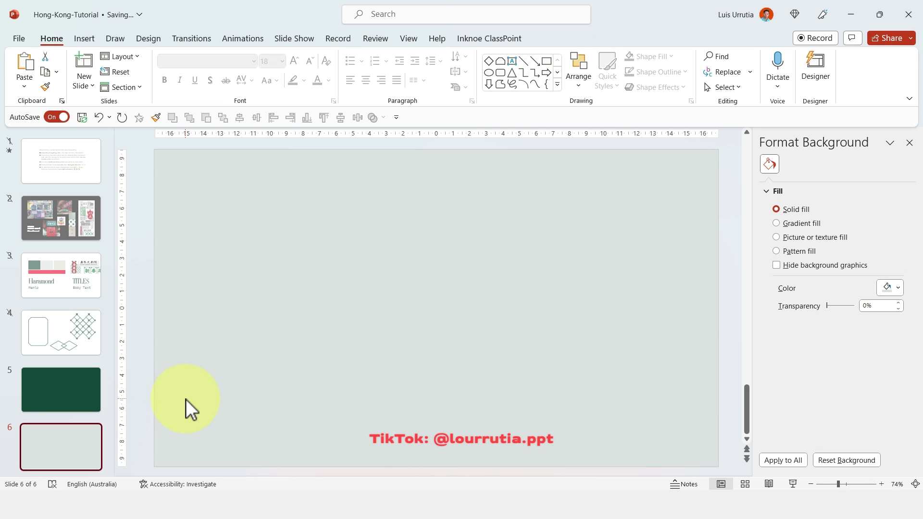
# Step: Add a seventh slide with the beige recent colour as its background and return to the dark green slide 5
pyautogui.click(61, 457)
pyautogui.press('Return')
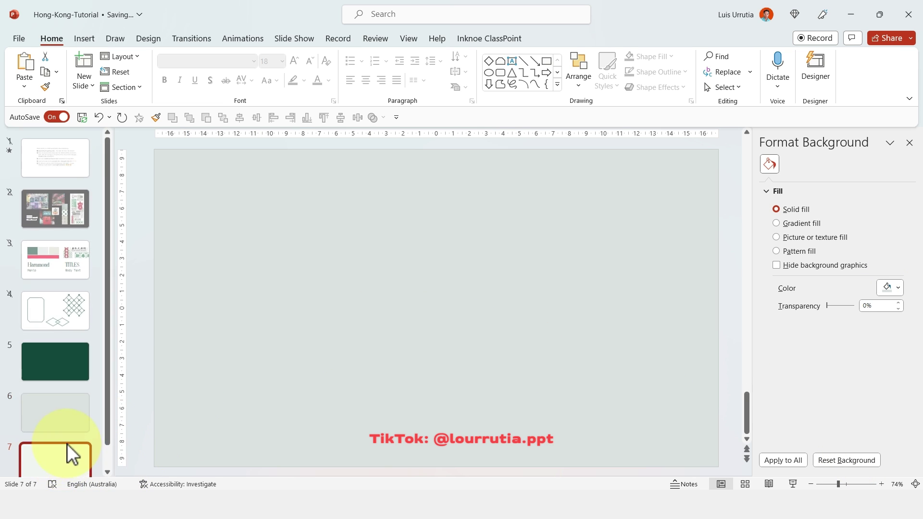
pyautogui.click(888, 287)
pyautogui.click(859, 448)
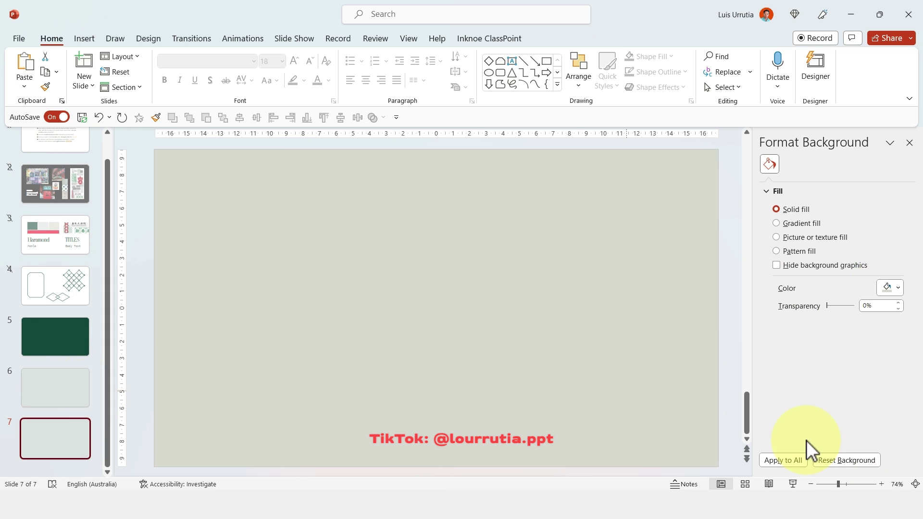
pyautogui.click(78, 343)
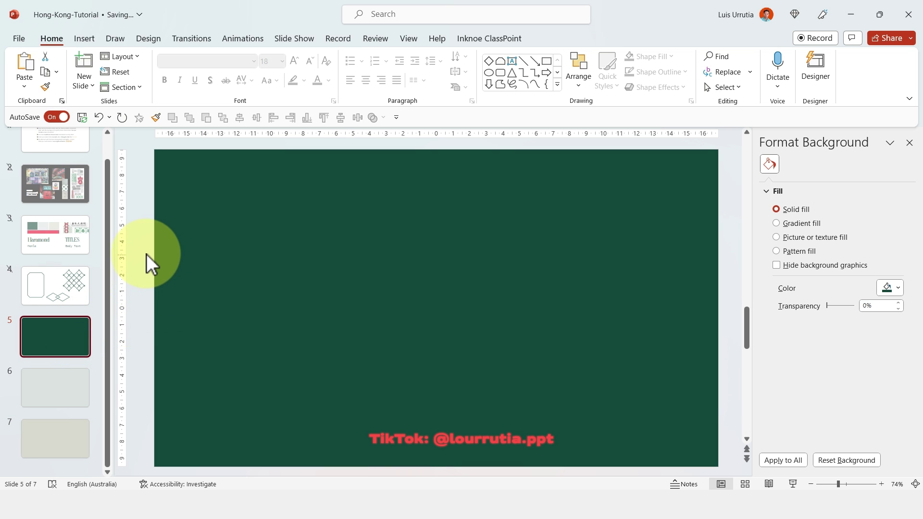
# Step: Insert the Hong Kong night harbour photo with the red-sailed junk from the Downloads folder onto the dark green slide
pyautogui.moveTo(826, 431); pyautogui.dragTo(418, 264)
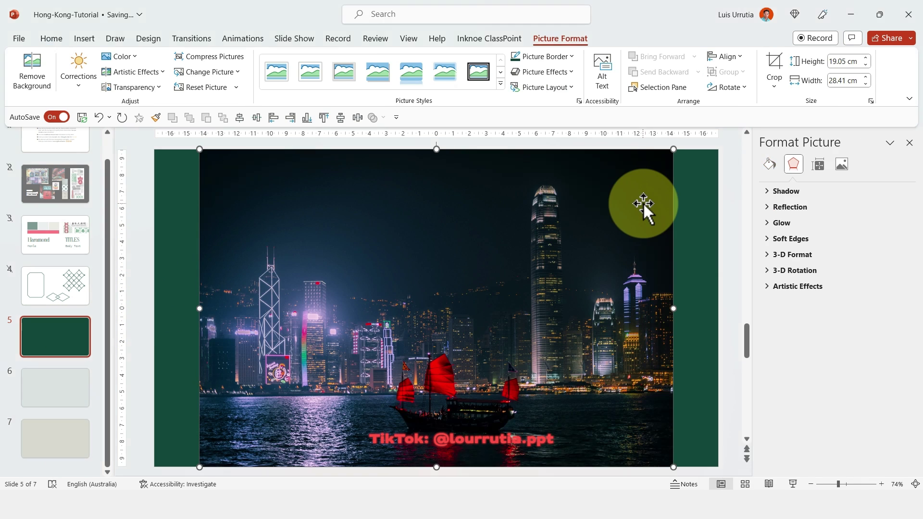
pyautogui.click(682, 183)
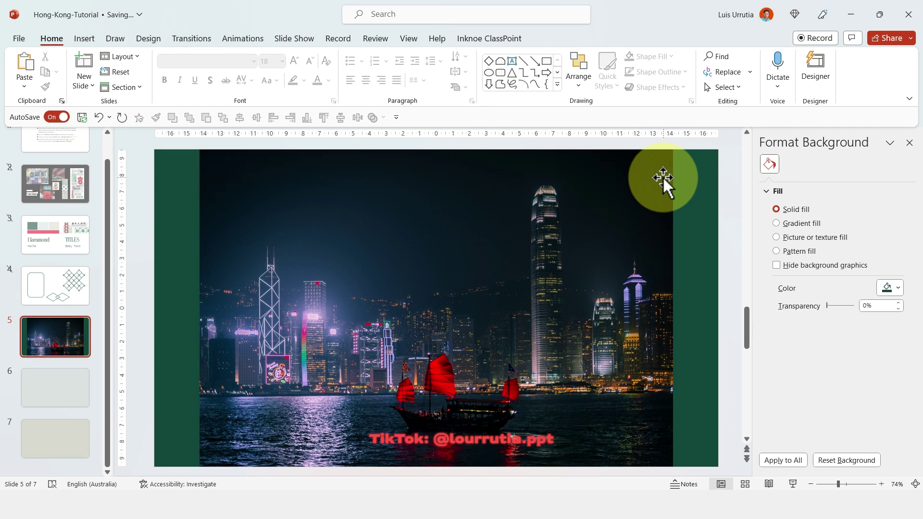
pyautogui.click(640, 186)
pyautogui.moveTo(837, 485); pyautogui.dragTo(835, 485)
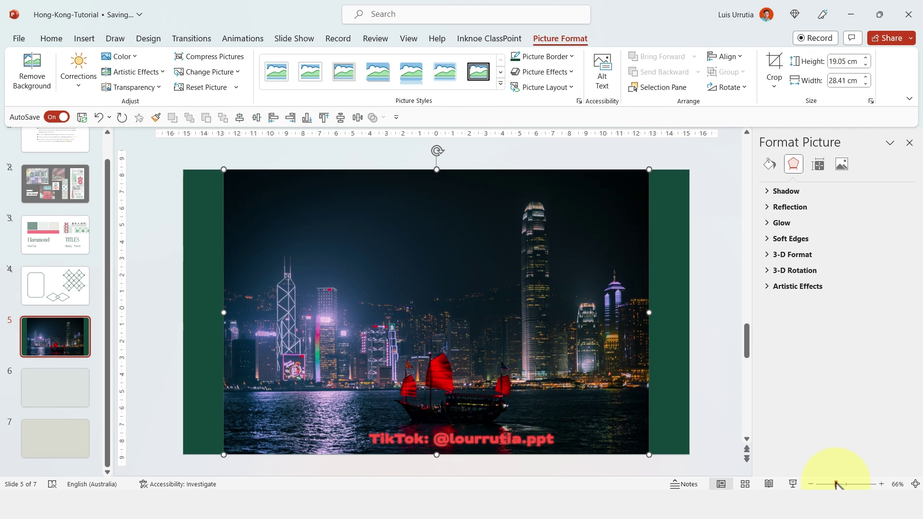
pyautogui.click(736, 504)
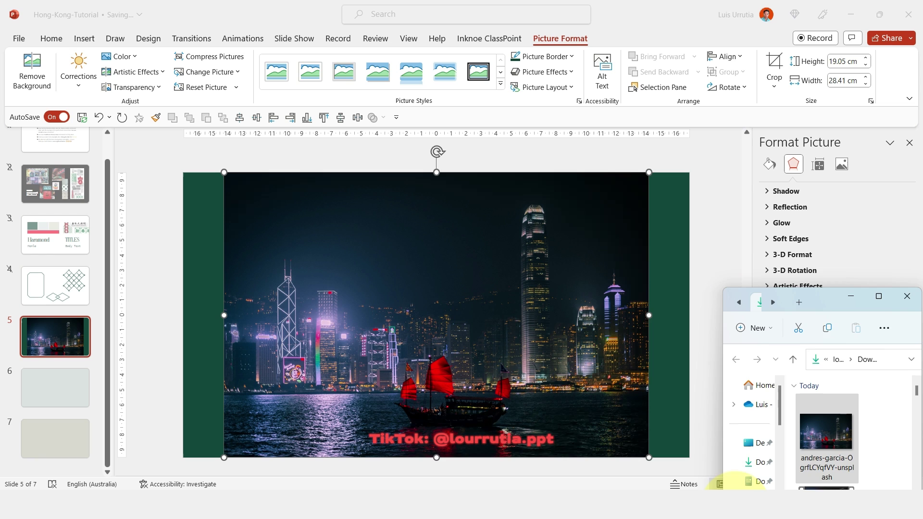
pyautogui.click(852, 296)
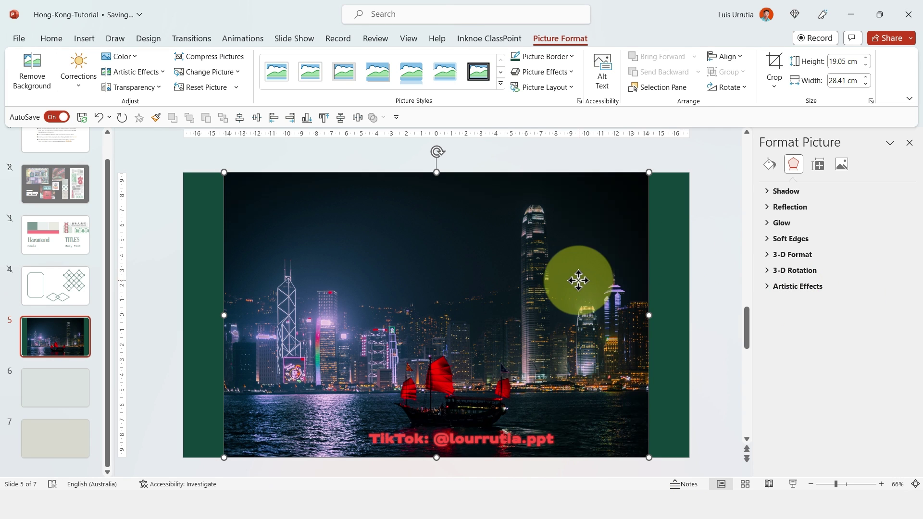
# Step: Widen the photo's crop frame to the full slide width of 33.87 cm and make the image fill it
pyautogui.click(778, 55)
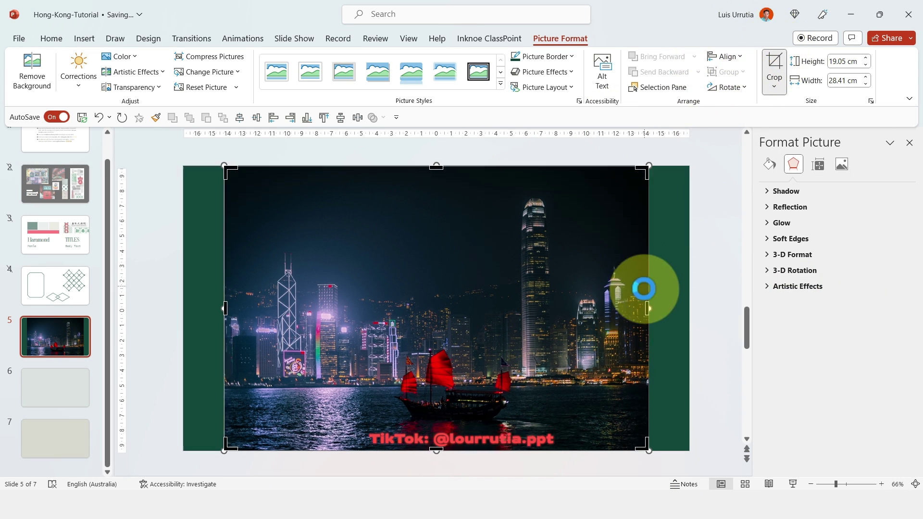
pyautogui.moveTo(646, 309); pyautogui.dragTo(691, 298)
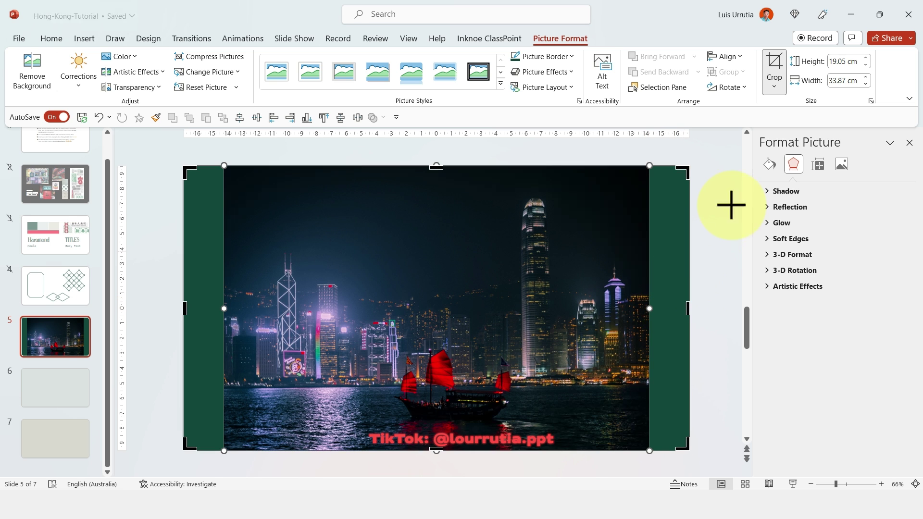
pyautogui.click(775, 85)
pyautogui.click(788, 175)
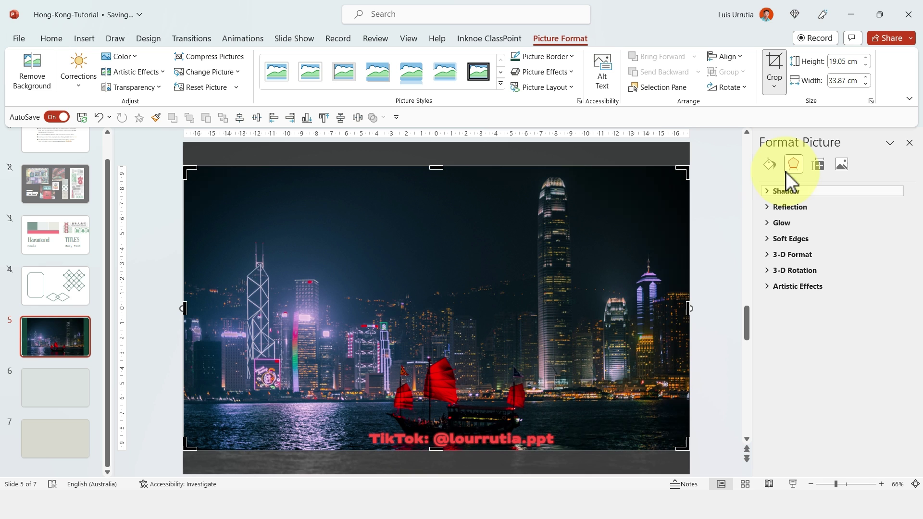
# Step: Enlarge the image inside its crop frame and reposition it so the red-sailed boat sits centred, then finish cropping
pyautogui.click(827, 485)
pyautogui.moveTo(488, 345); pyautogui.dragTo(490, 330)
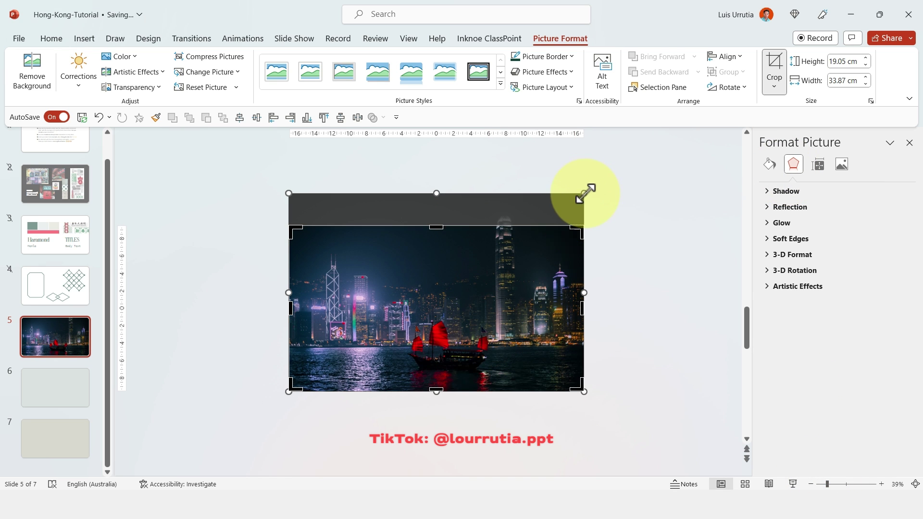
pyautogui.moveTo(584, 194); pyautogui.dragTo(617, 171)
pyautogui.moveTo(460, 333); pyautogui.dragTo(466, 319)
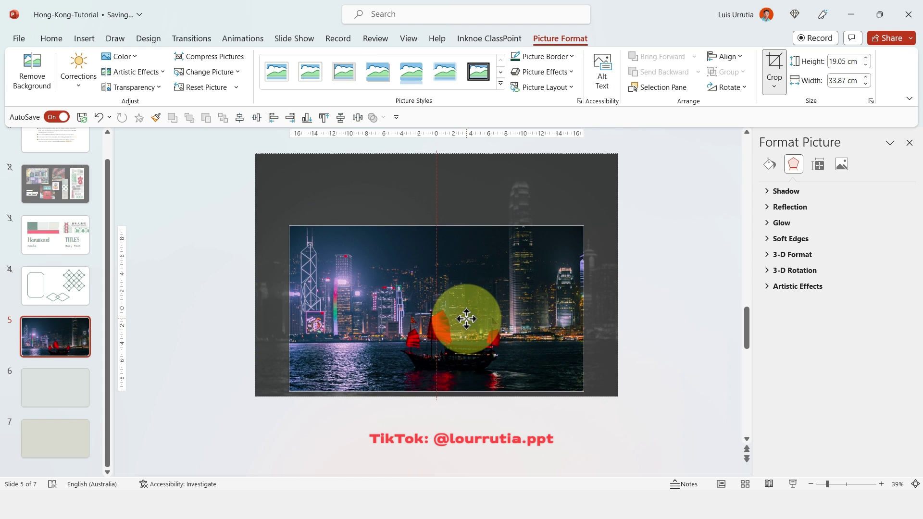
pyautogui.click(645, 269)
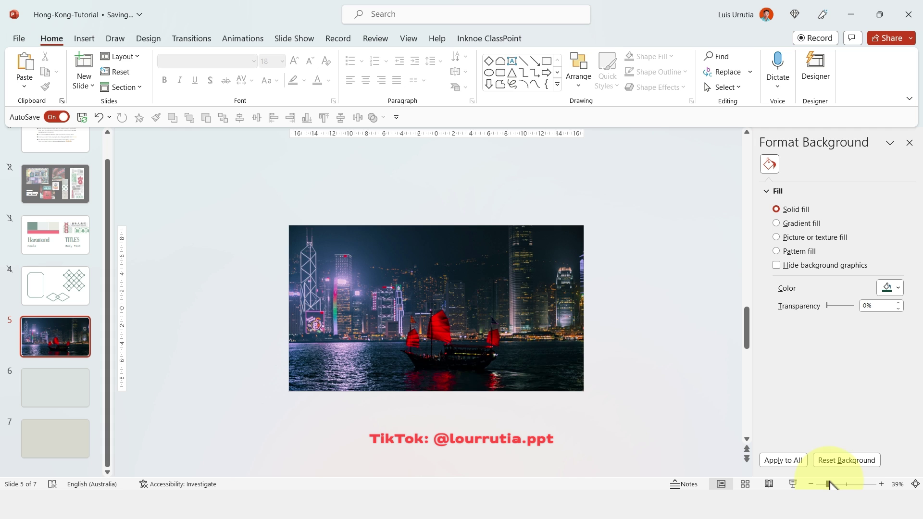
pyautogui.moveTo(829, 485); pyautogui.dragTo(833, 484)
# Step: Crop the photo to a rounded rectangle and reduce its corner radius
pyautogui.click(553, 331)
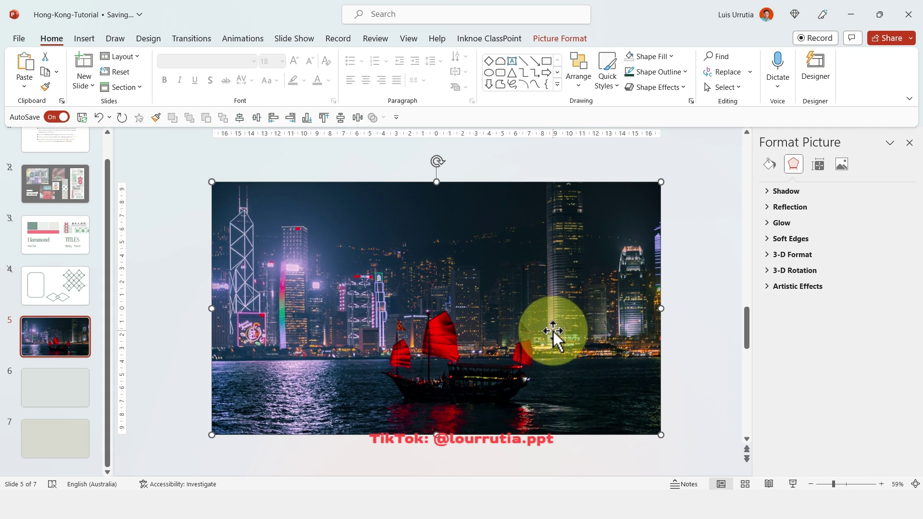
pyautogui.click(539, 37)
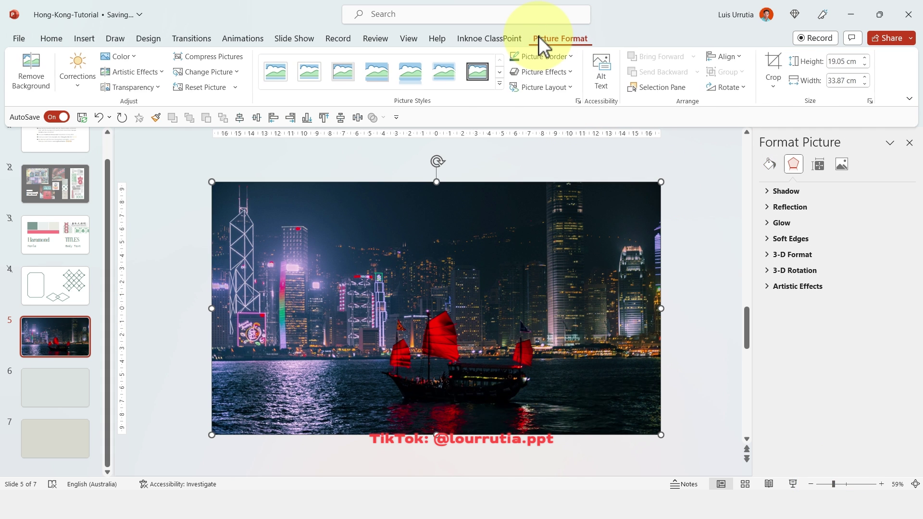
pyautogui.click(774, 89)
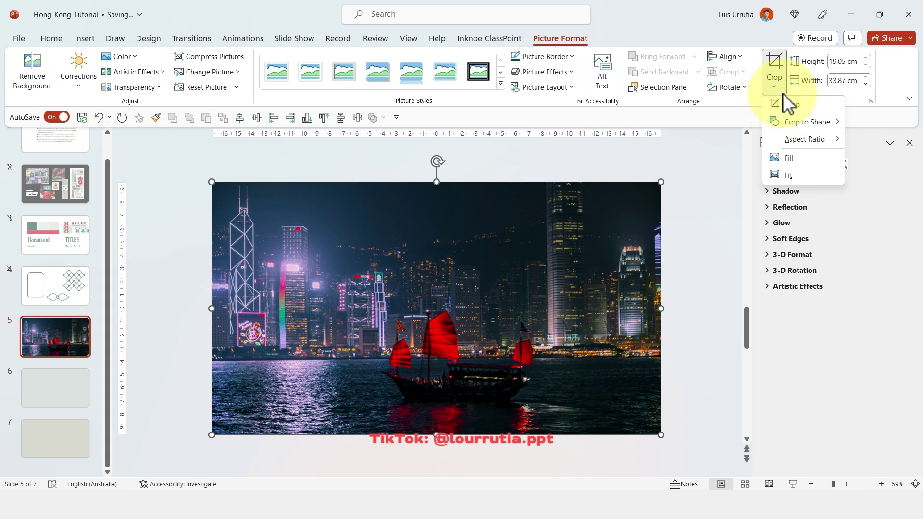
pyautogui.moveTo(779, 123)
pyautogui.click(634, 120)
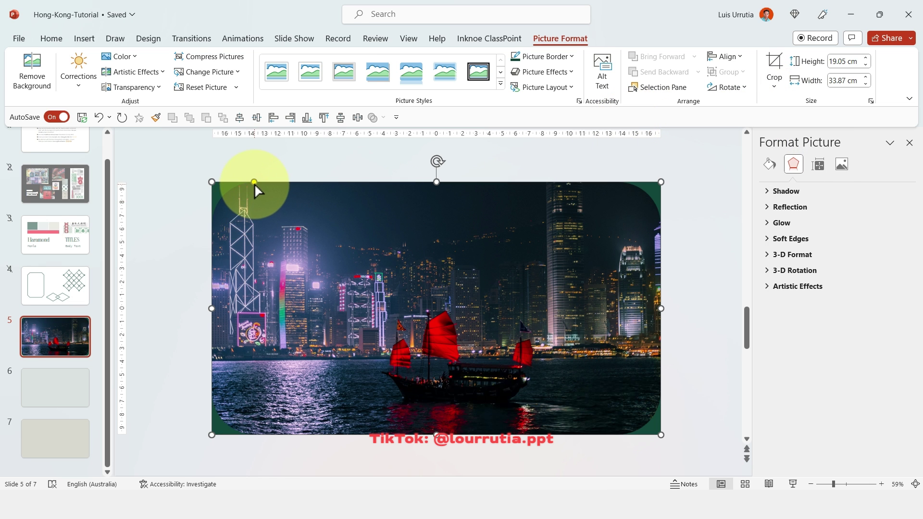
pyautogui.moveTo(255, 183); pyautogui.dragTo(235, 188)
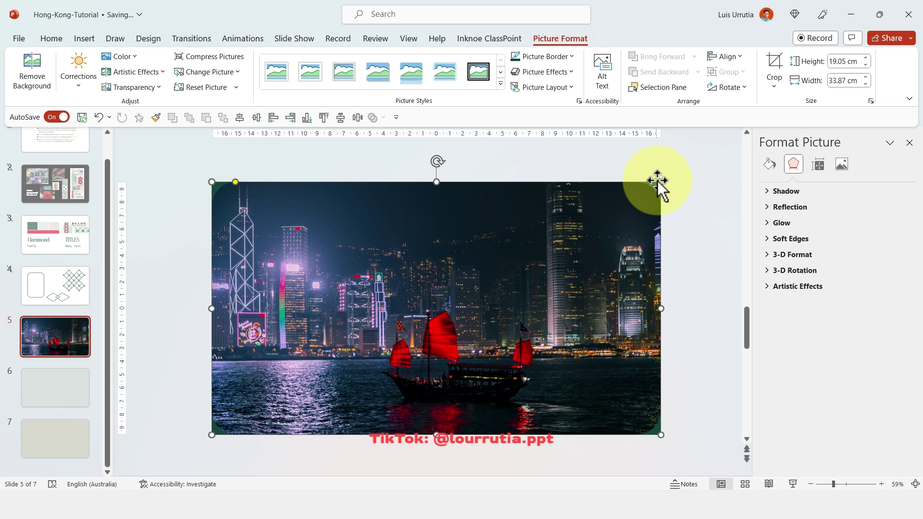
# Step: Shrink the photo about its centre to about 22.96 × 12.91 cm and give it slightly soft edges
pyautogui.moveTo(664, 182); pyautogui.dragTo(587, 233)
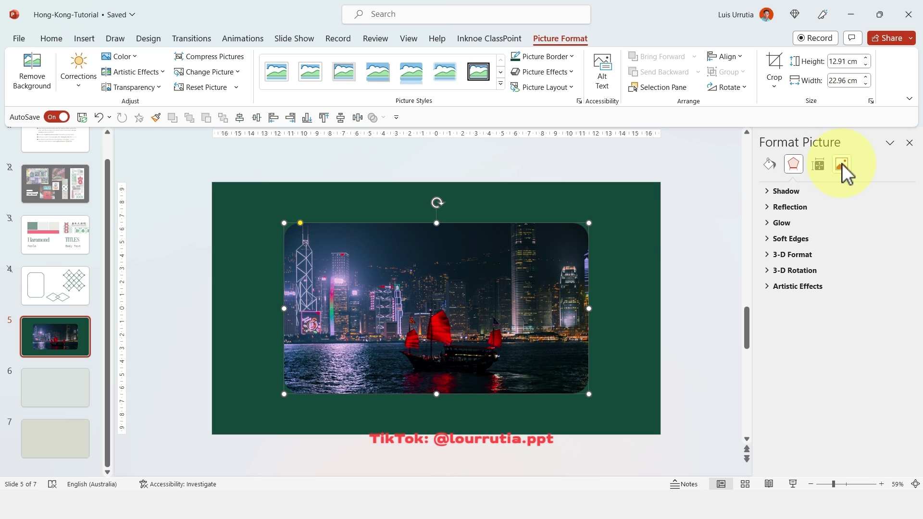
pyautogui.click(768, 238)
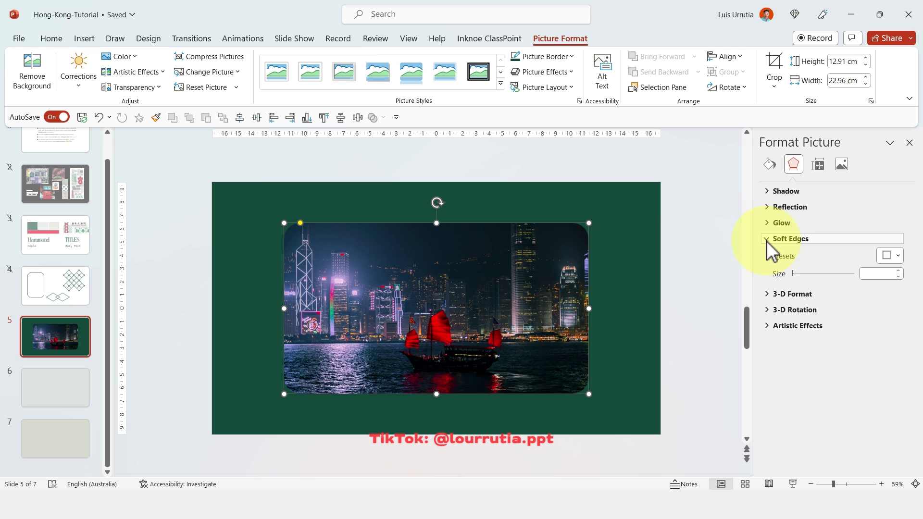
pyautogui.moveTo(793, 272)
pyautogui.mouseDown()
pyautogui.moveTo(814, 272)
pyautogui.moveTo(806, 273)
pyautogui.mouseUp()
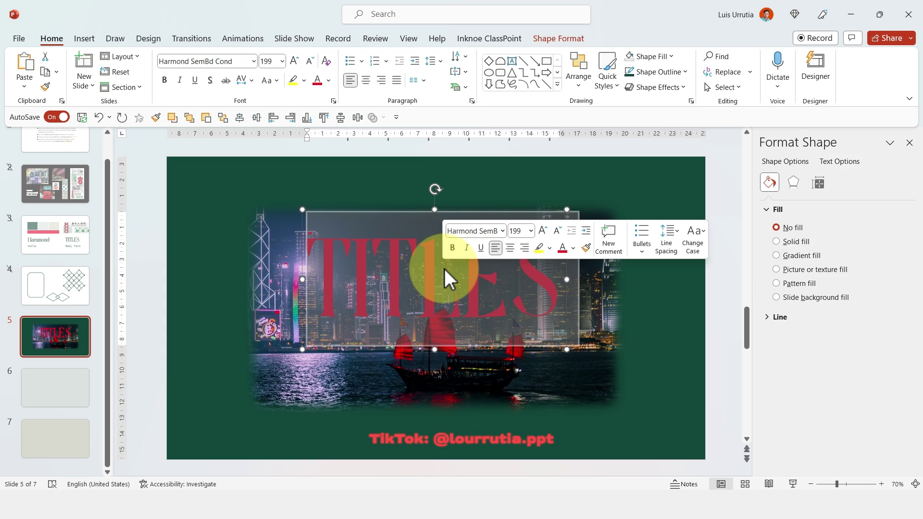
# Step: Change the red title to HONG in italics at size 166 and place it over the photo's upper-left edge
pyautogui.write('HONG')
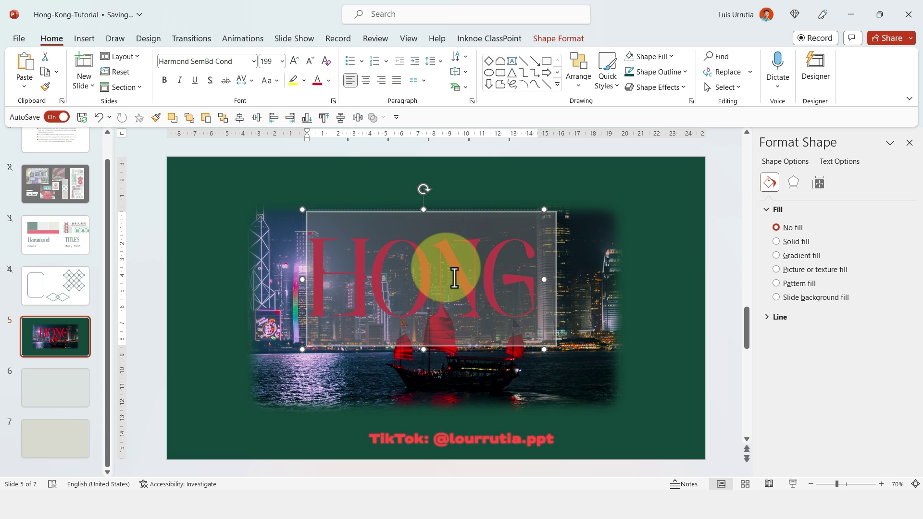
pyautogui.click(179, 81)
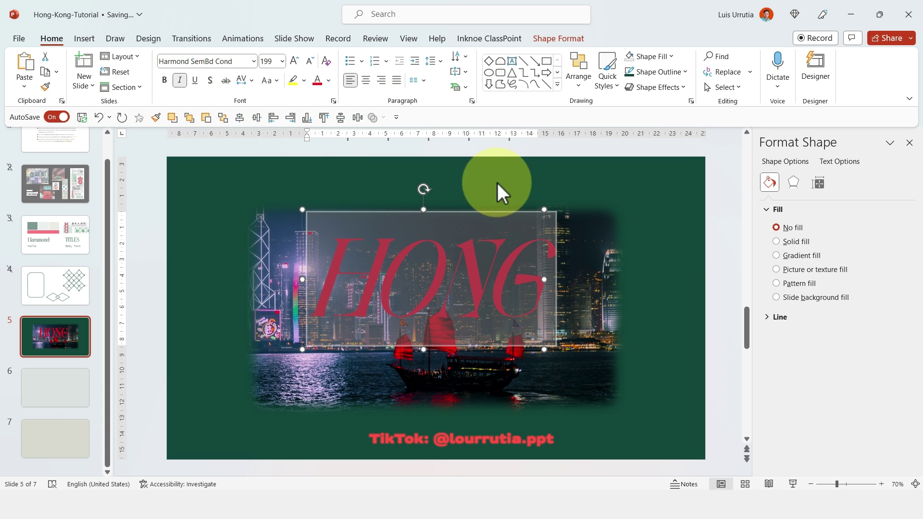
pyautogui.click(518, 344)
pyautogui.moveTo(514, 349); pyautogui.dragTo(474, 301)
pyautogui.click(311, 62)
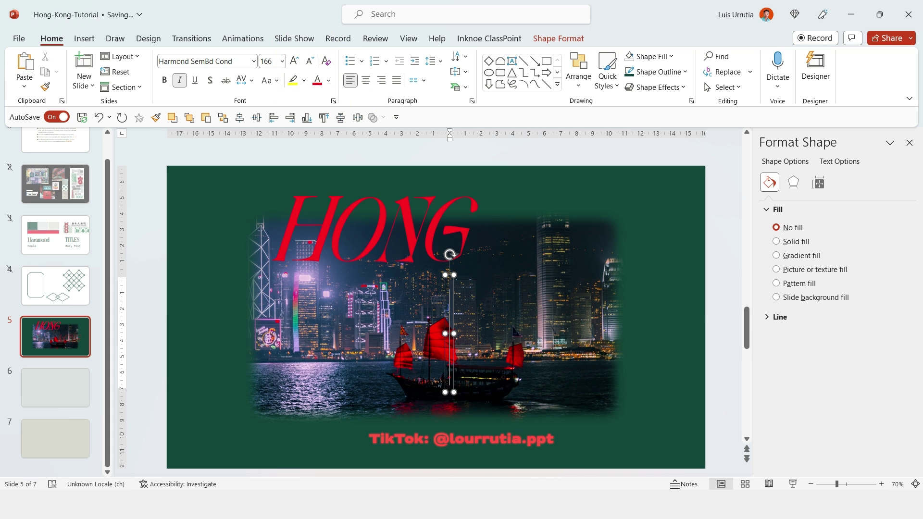
# Step: Make the second title read Kong and place it over the photo's right side, below and beside HONG
pyautogui.write('Kong')
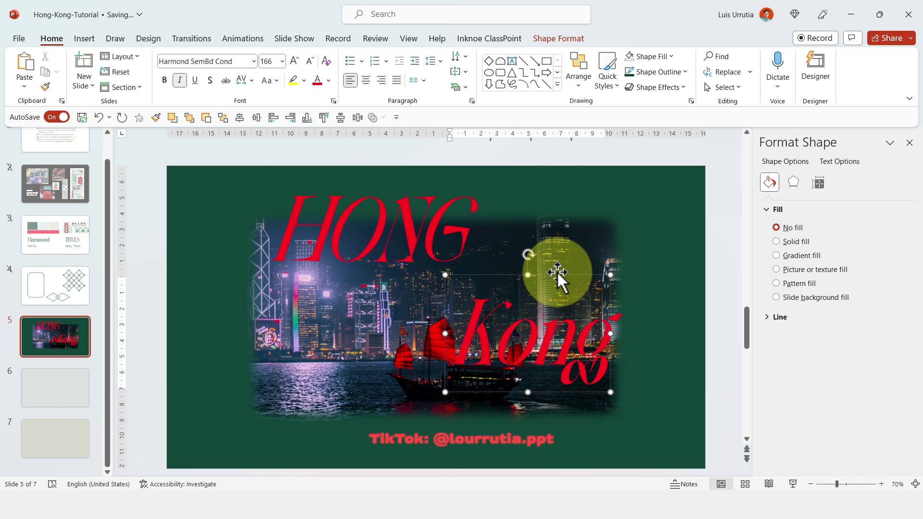
pyautogui.moveTo(554, 275); pyautogui.dragTo(668, 216)
pyautogui.press('Escape')
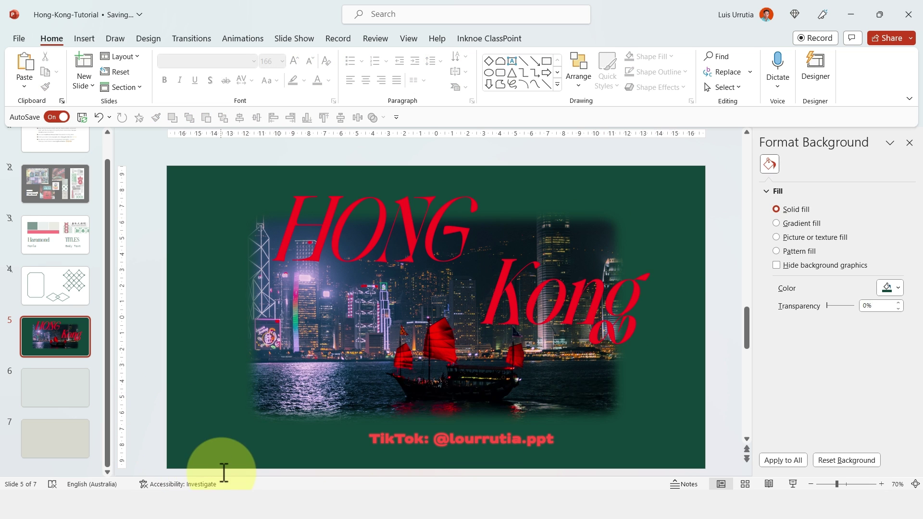
# Step: Duplicate the HONG title below the original and replace its text with 香港, pasted as text only
pyautogui.moveTo(446, 181); pyautogui.dragTo(374, 304)
pyautogui.tripleClick(332, 344)
pyautogui.click(24, 83)
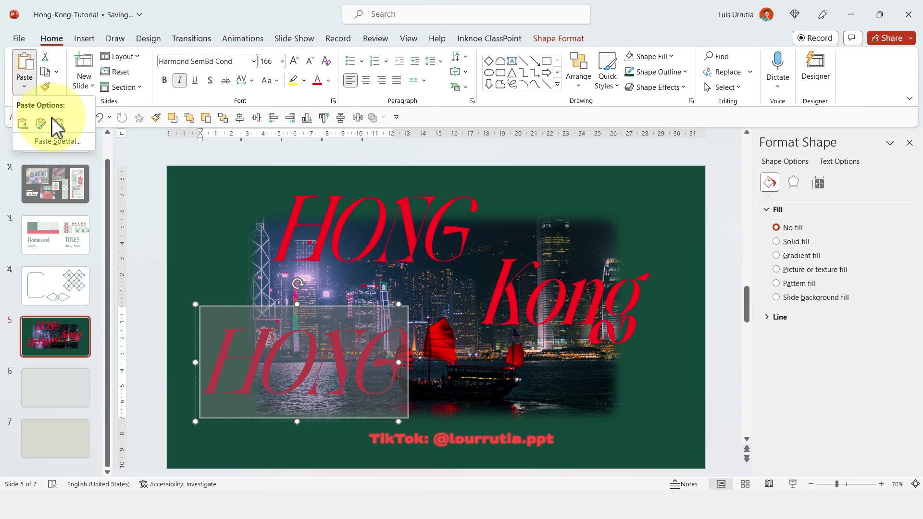
pyautogui.click(60, 123)
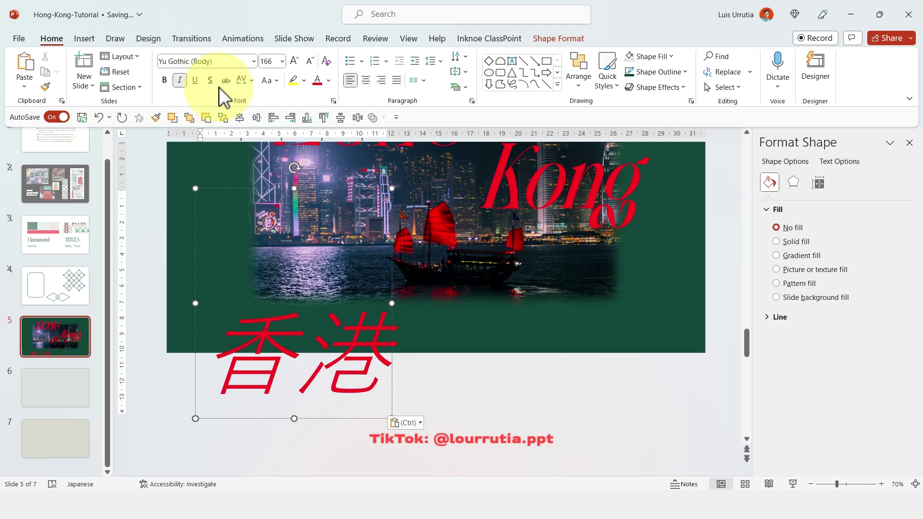
# Step: Make the 香港 text bold instead of italic and reduce it to size 96
pyautogui.hotkey('ctrl', 'a')
pyautogui.click(179, 80)
pyautogui.click(165, 79)
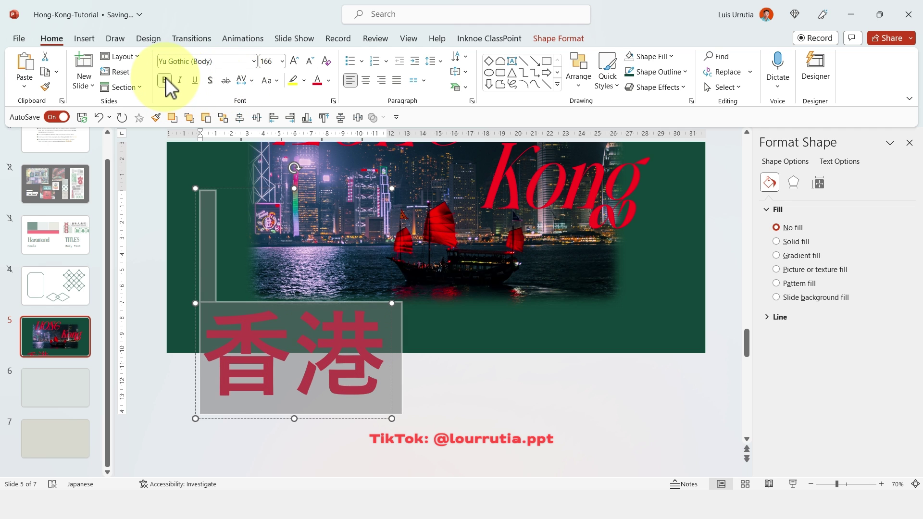
pyautogui.click(310, 61)
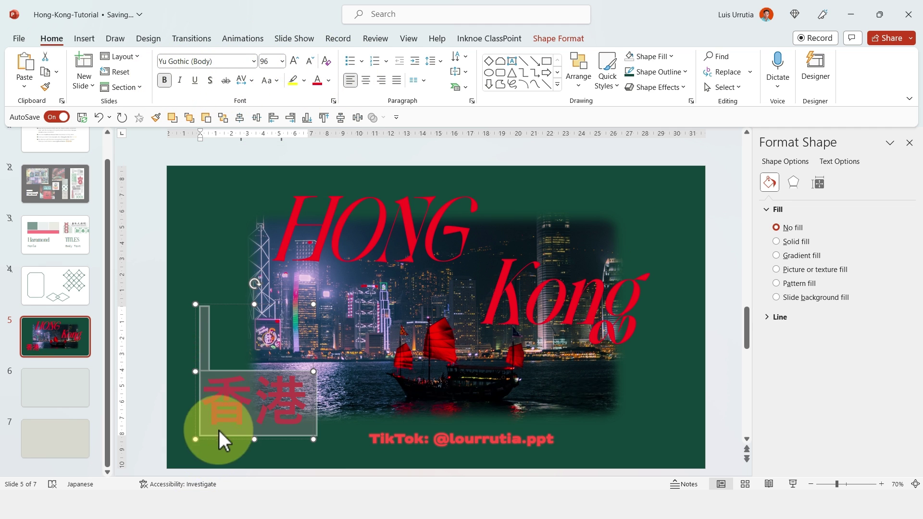
# Step: Remove the empty line above 香港, move the text over the photo's lower-left edge and set its size to 88
pyautogui.click(234, 403)
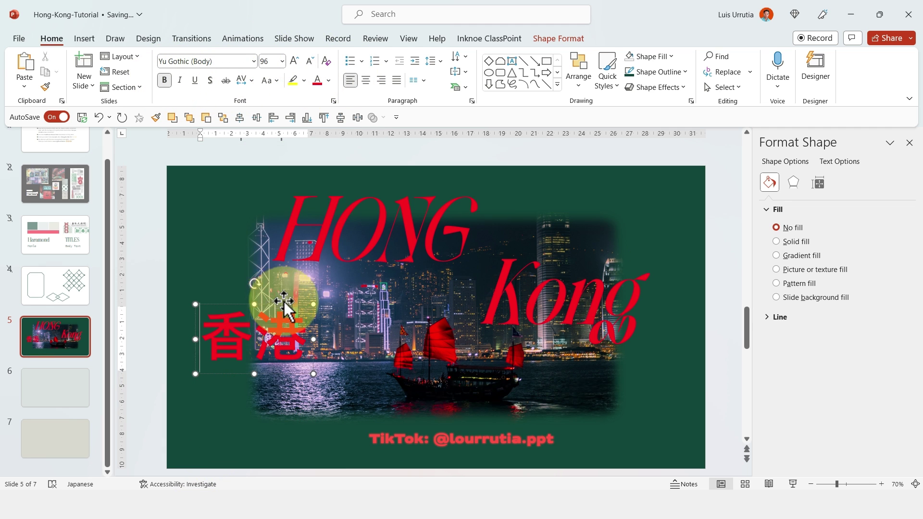
pyautogui.moveTo(284, 302); pyautogui.dragTo(287, 343)
pyautogui.hotkey('ctrl', 'z')
pyautogui.click(290, 312)
pyautogui.click(309, 61)
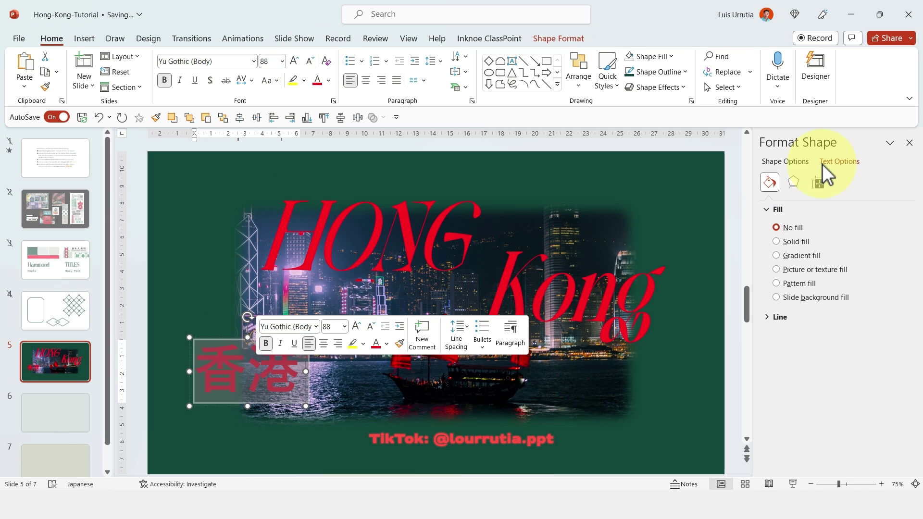
# Step: Give the 香港 text an orange glow with a size of 5 pt and 53% transparency
pyautogui.click(823, 164)
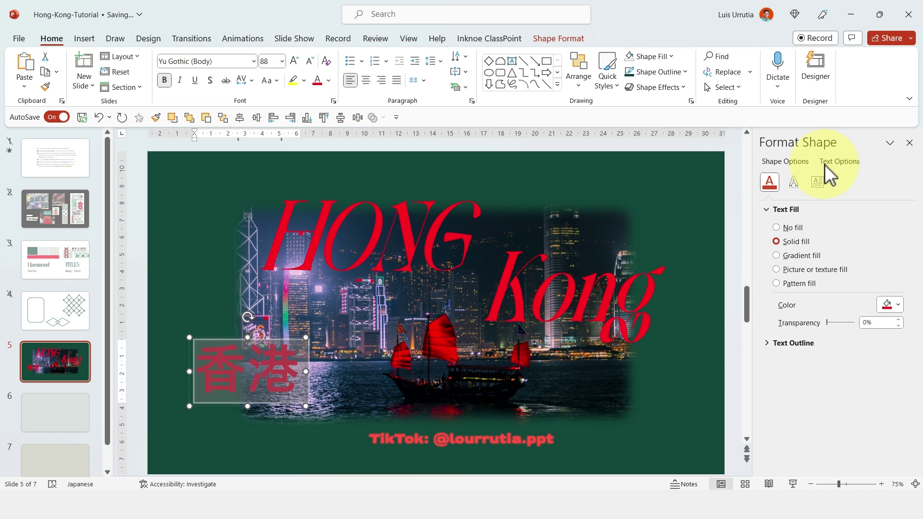
pyautogui.click(797, 183)
pyautogui.click(774, 242)
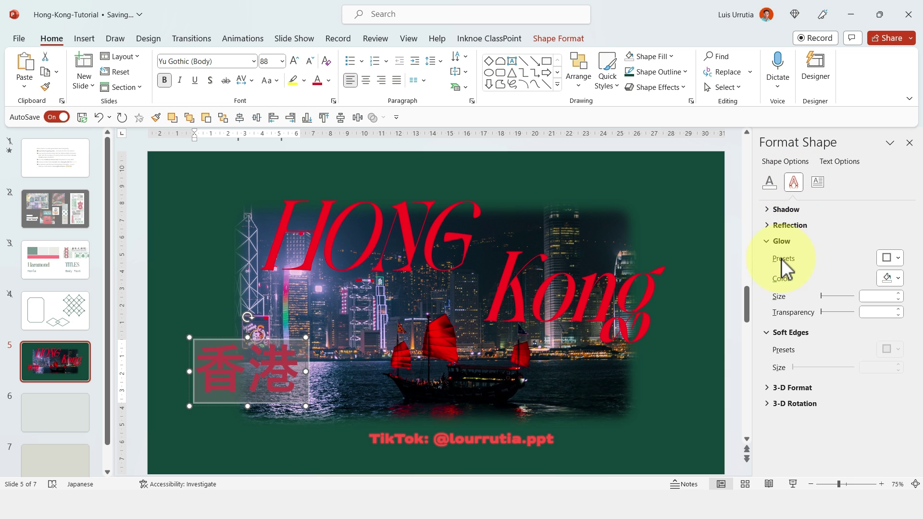
pyautogui.click(896, 259)
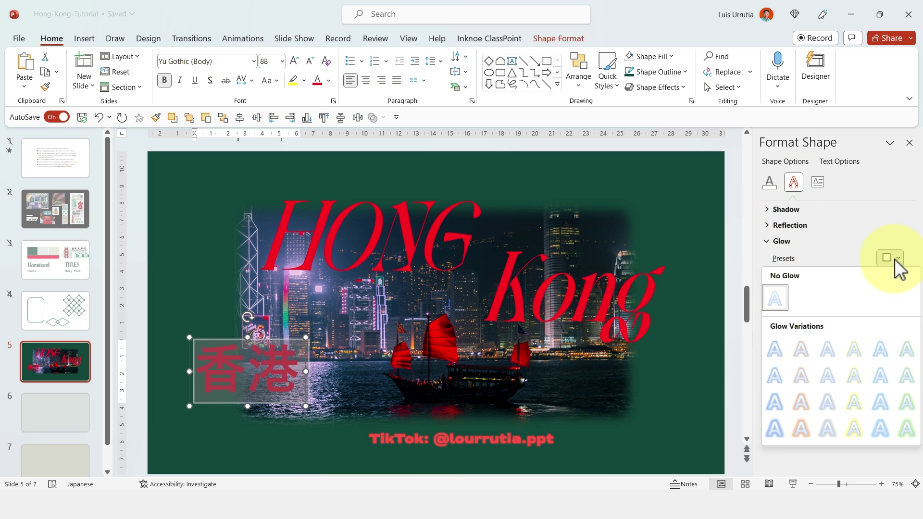
pyautogui.click(804, 396)
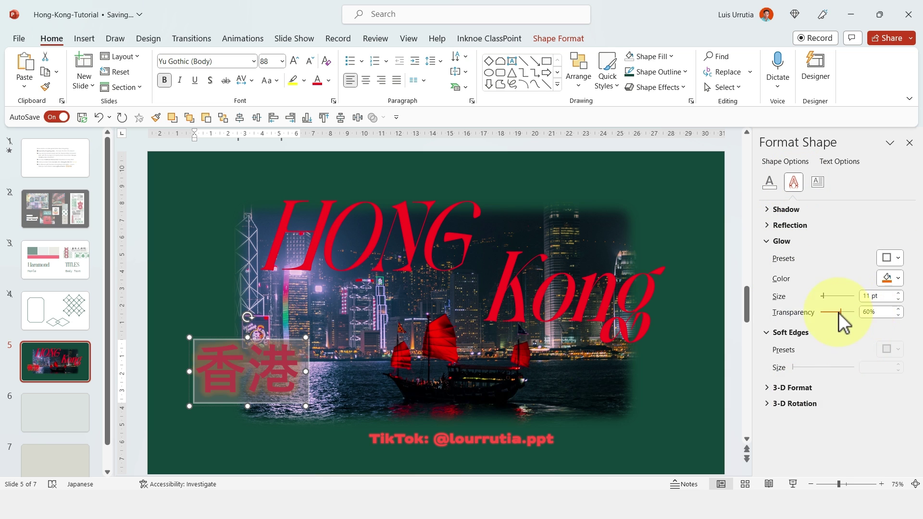
pyautogui.moveTo(825, 296)
pyautogui.mouseDown()
pyautogui.moveTo(850, 313)
pyautogui.moveTo(823, 298)
pyautogui.mouseUp()
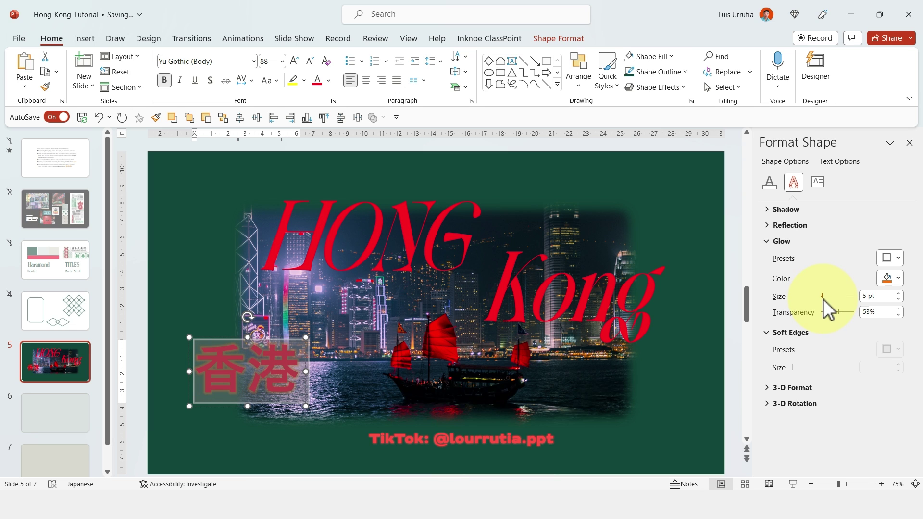
# Step: Change the glow colour of the 香港 text to the recently used red
pyautogui.click(895, 279)
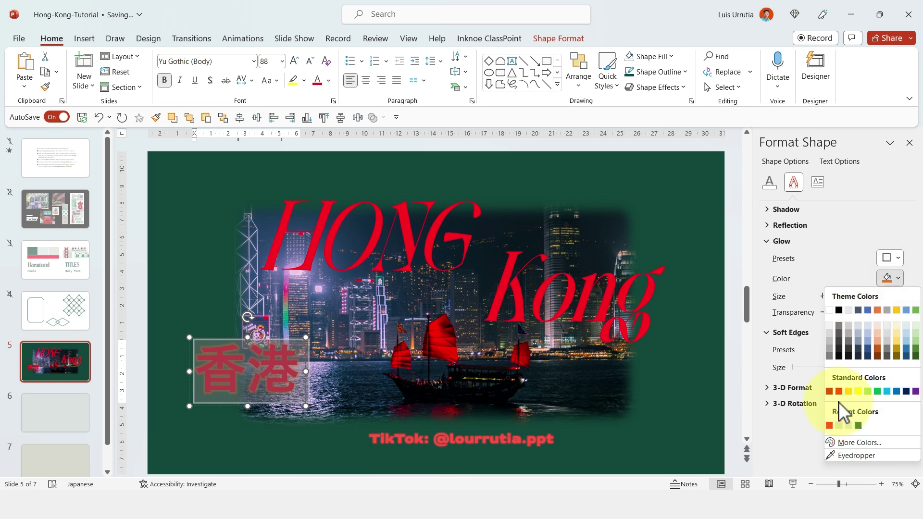
pyautogui.click(831, 424)
pyautogui.click(680, 147)
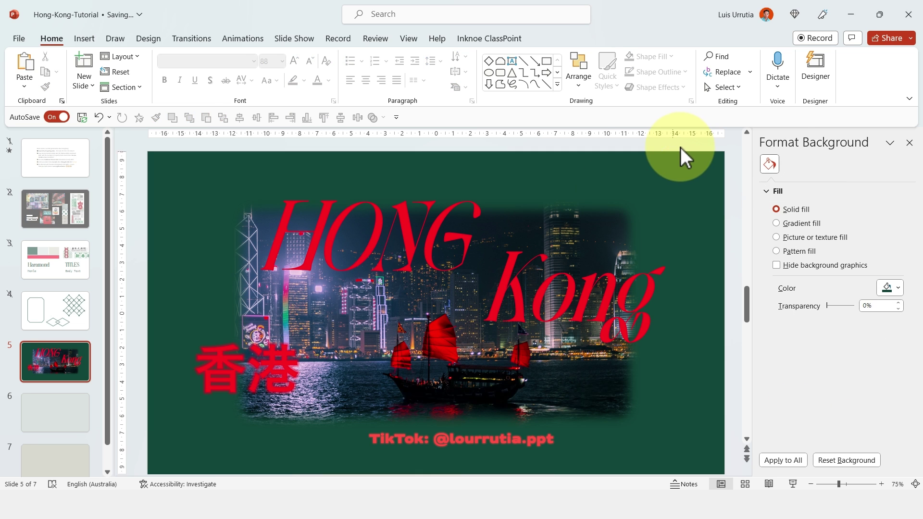
# Step: Duplicate the title slide and, on the copy, move HONG above the slide and Kong off its right side
pyautogui.click(212, 370)
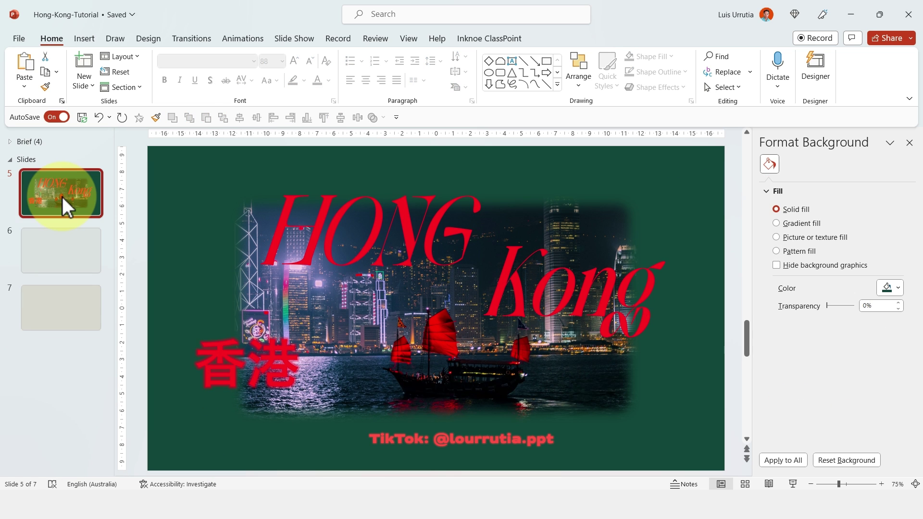
pyautogui.hotkey('ctrl', 'd')
pyautogui.moveTo(839, 485); pyautogui.dragTo(833, 485)
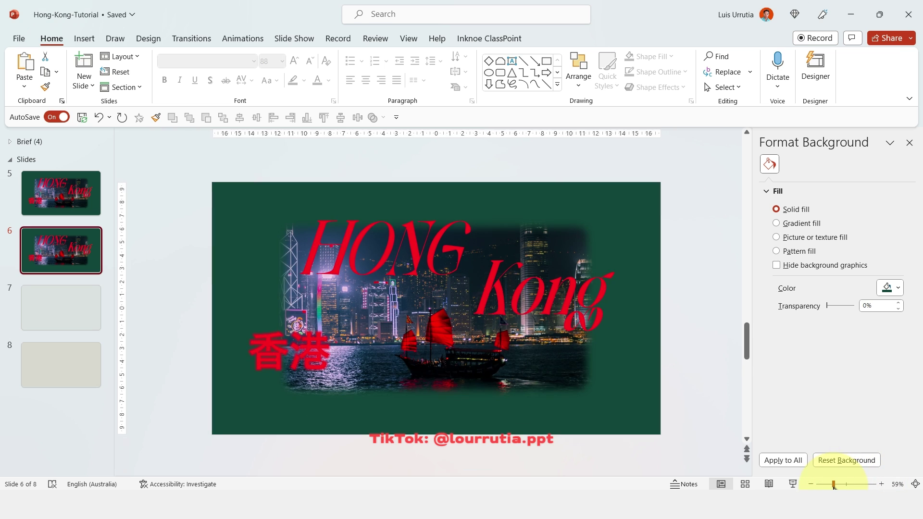
pyautogui.click(453, 267)
pyautogui.moveTo(446, 299); pyautogui.dragTo(436, 206)
pyautogui.click(532, 289)
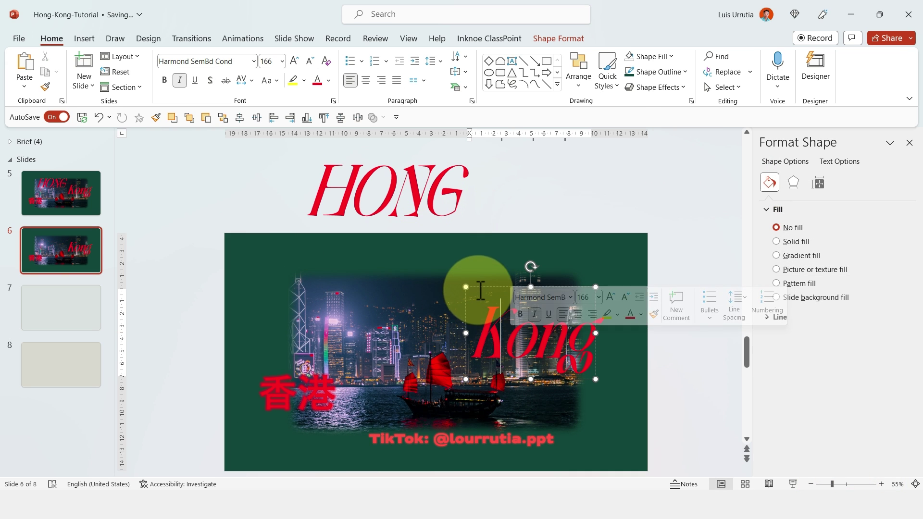
pyautogui.moveTo(469, 285); pyautogui.dragTo(676, 284)
# Step: Centre the 香港 text horizontally on the slide and move it up to the sky area of the photo
pyautogui.click(195, 391)
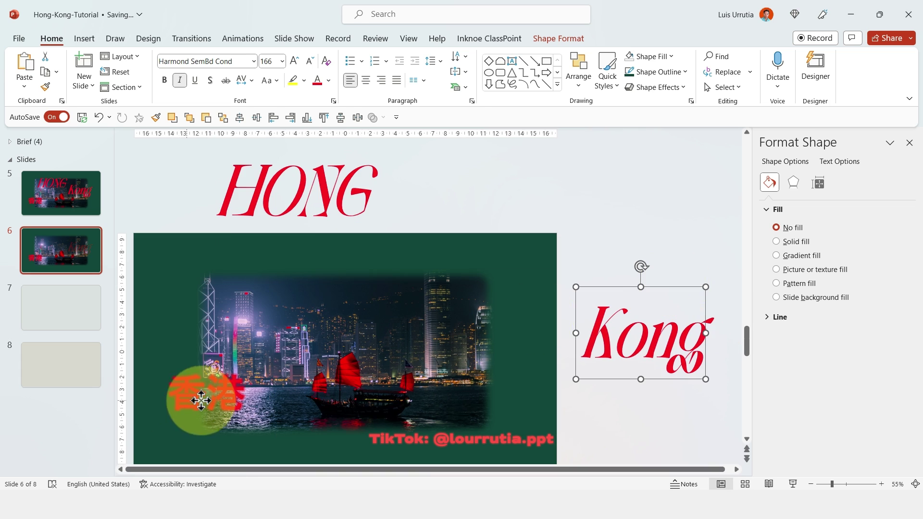
pyautogui.click(232, 369)
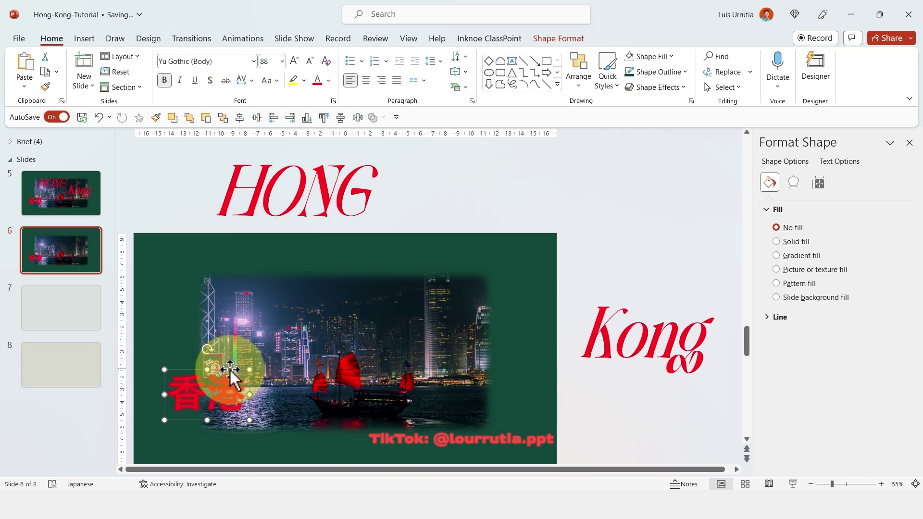
pyautogui.click(558, 38)
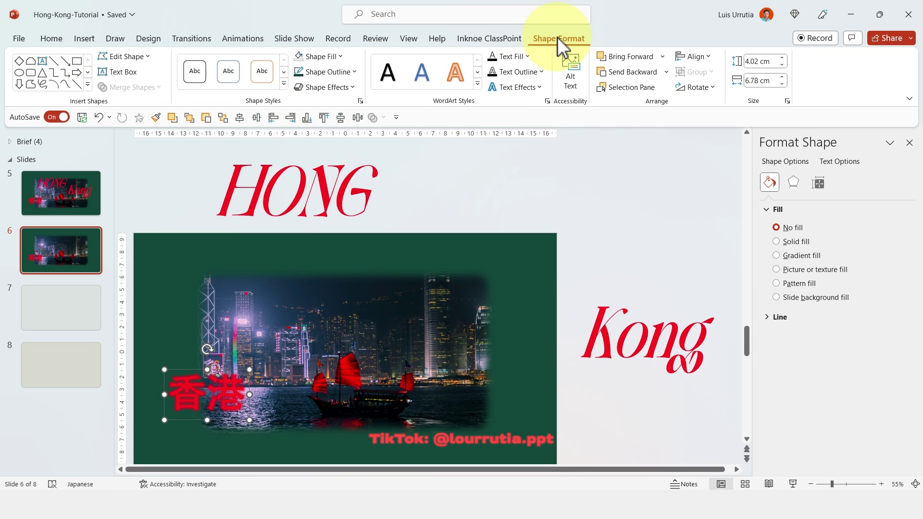
pyautogui.click(711, 57)
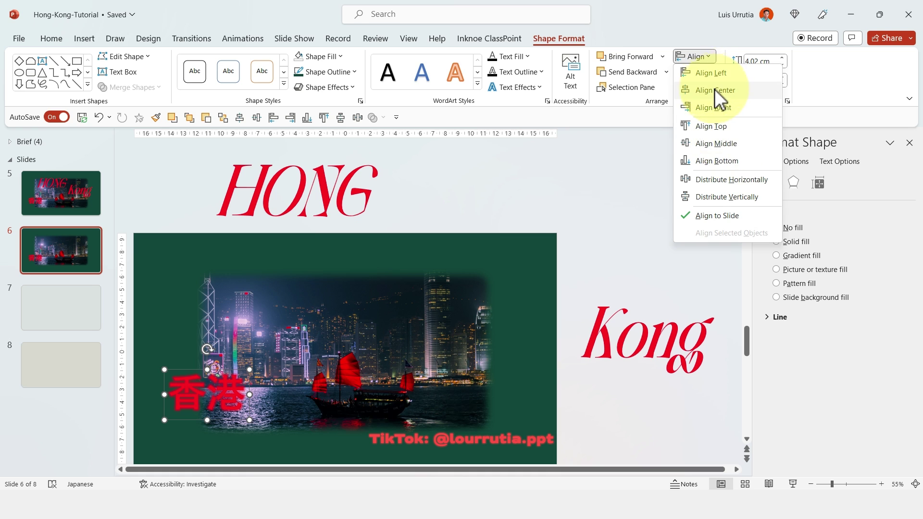
pyautogui.click(715, 91)
pyautogui.moveTo(378, 370); pyautogui.dragTo(410, 273)
# Step: Enlarge the harbour photo from its centre until it covers the whole slide
pyautogui.click(457, 309)
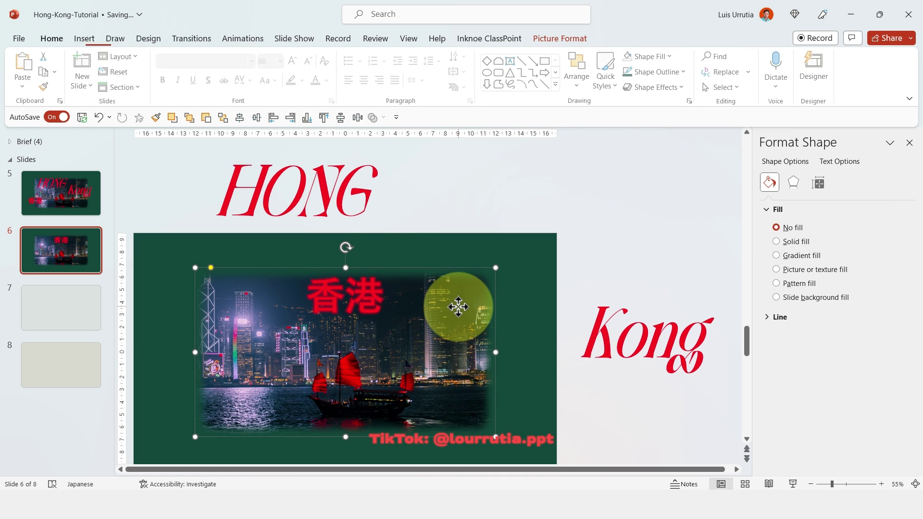
pyautogui.moveTo(833, 483); pyautogui.dragTo(827, 483)
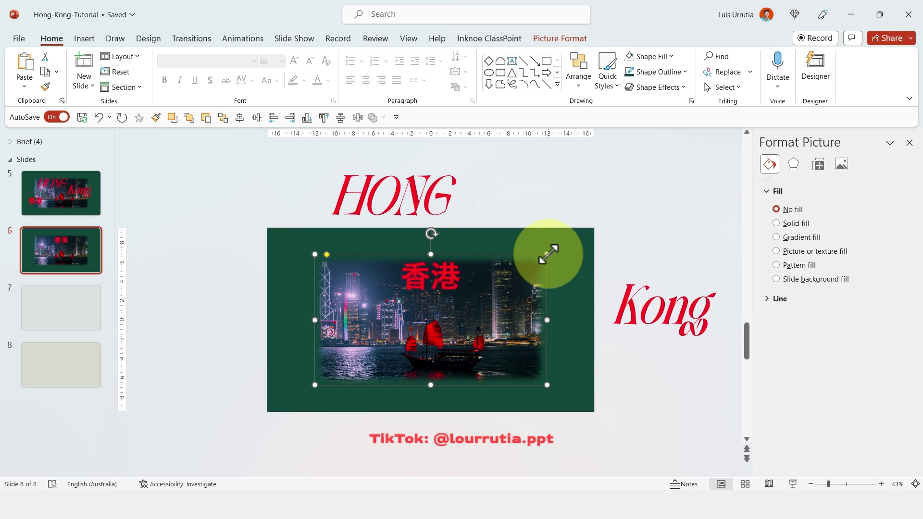
pyautogui.moveTo(548, 254); pyautogui.dragTo(622, 212)
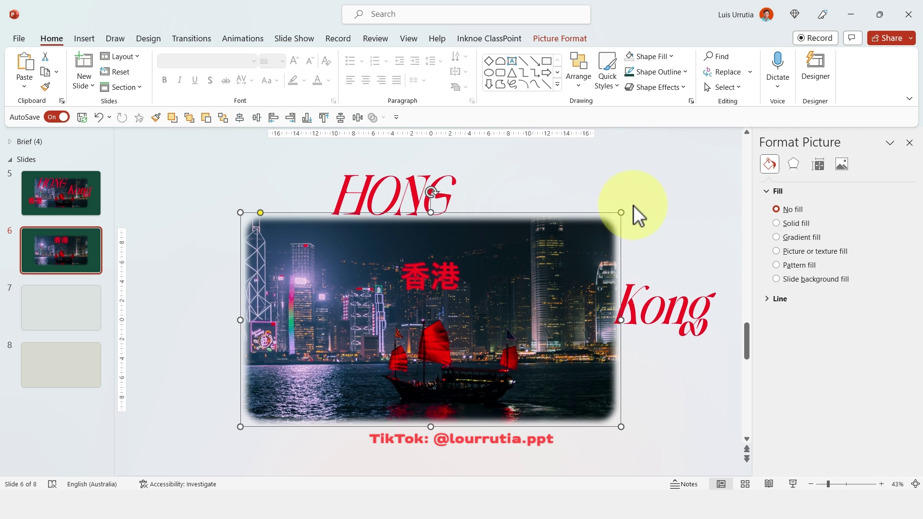
pyautogui.click(653, 201)
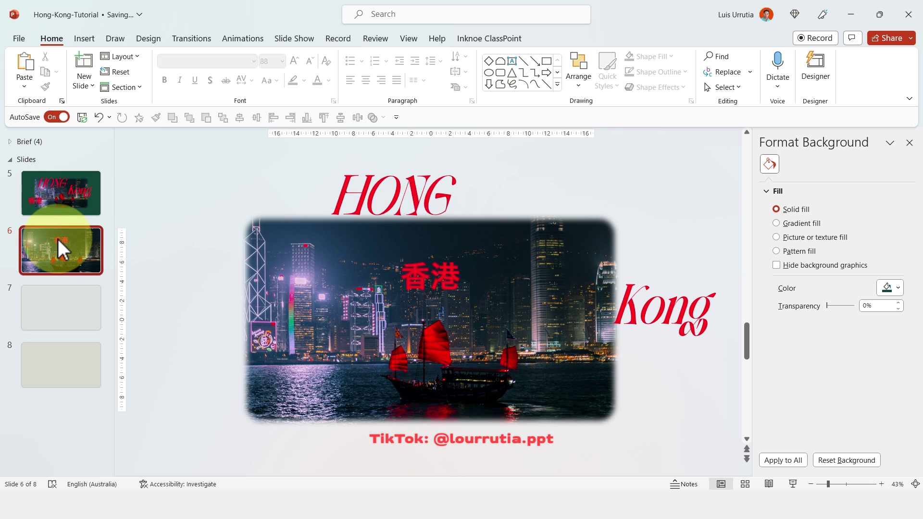
# Step: Move the full-photo slide ahead of the HONG Kong title slide and return to the title slide
pyautogui.moveTo(59, 239); pyautogui.dragTo(88, 168)
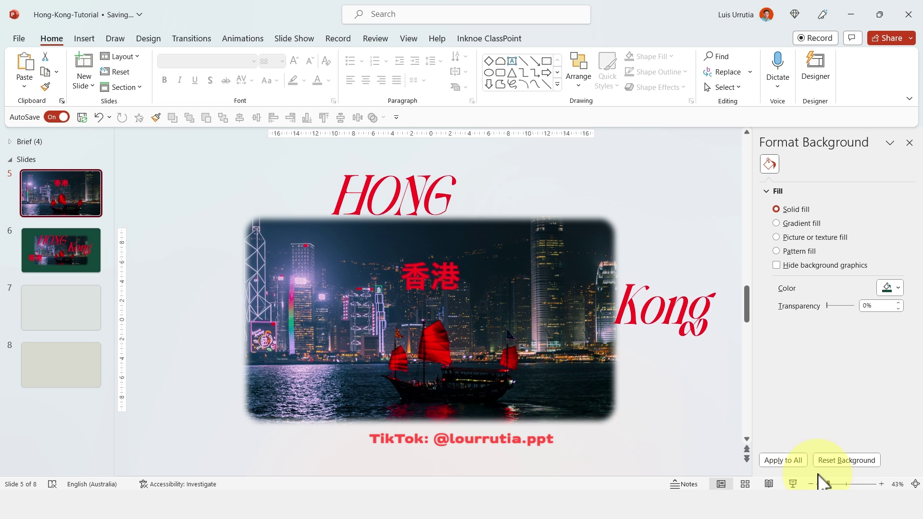
pyautogui.moveTo(819, 476); pyautogui.dragTo(834, 484)
pyautogui.click(67, 245)
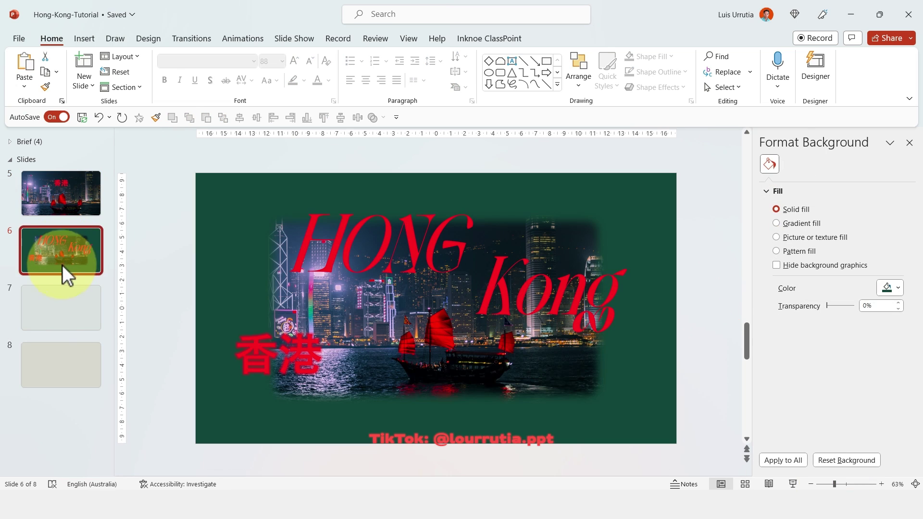
# Step: Paste the dark green cut-corner frame onto the right half of blank slide 7 and give it No Fill
pyautogui.click(51, 298)
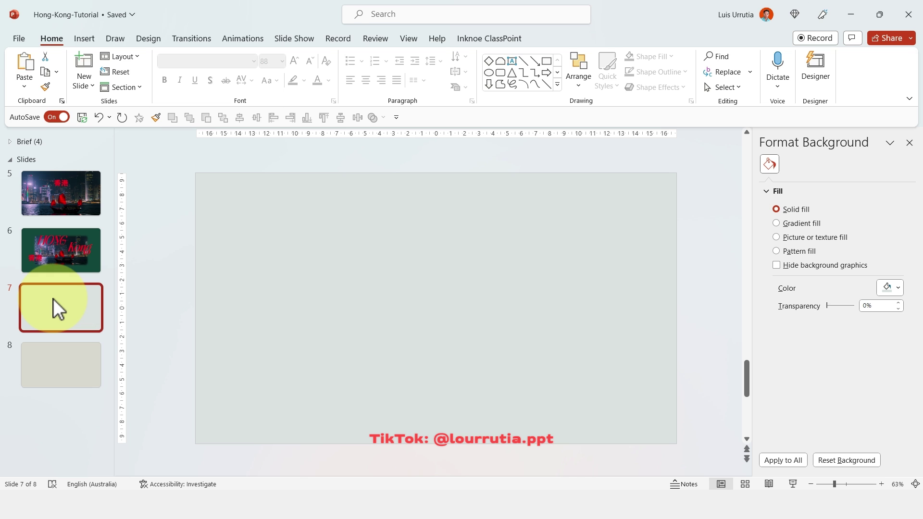
pyautogui.hotkey('ctrl', 'v')
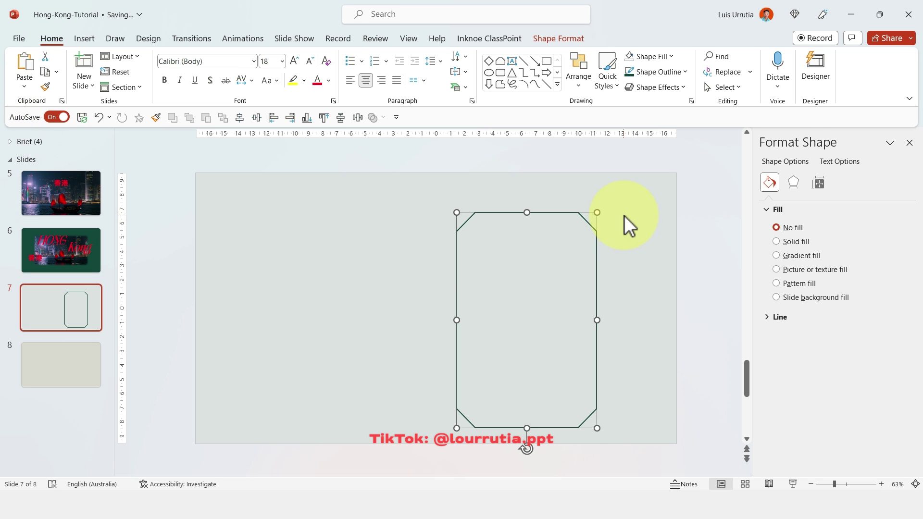
pyautogui.click(620, 232)
pyautogui.click(585, 222)
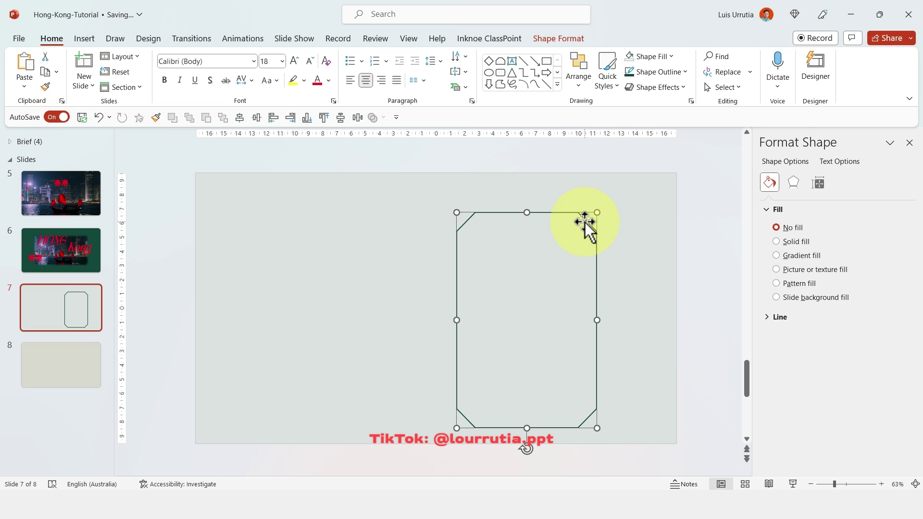
pyautogui.click(670, 56)
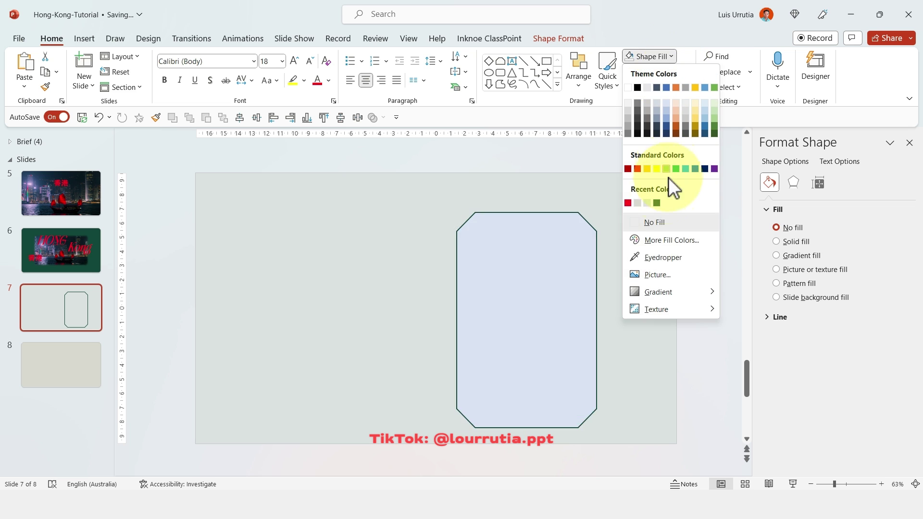
pyautogui.click(639, 222)
pyautogui.click(634, 236)
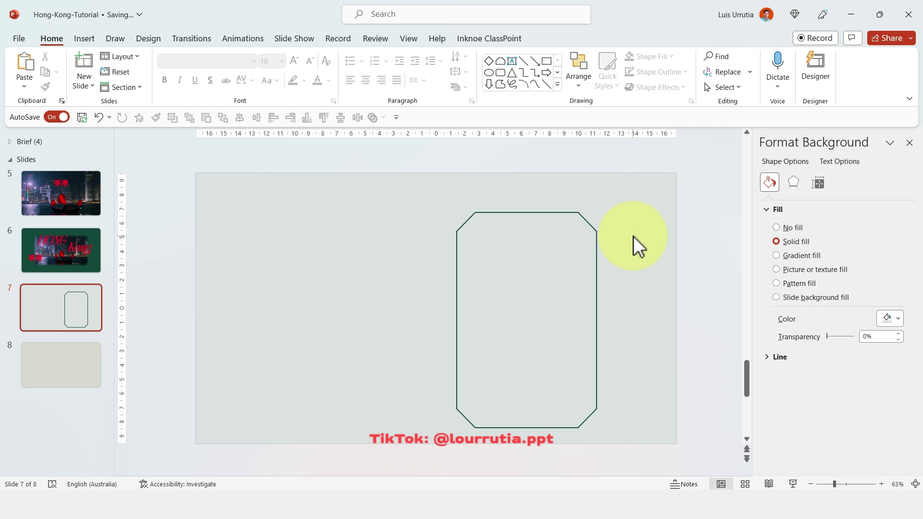
# Step: Copy the HONG title from slide 6 onto slide 7, replace its text with "A vibrant" and reduce it to size 88
pyautogui.click(64, 241)
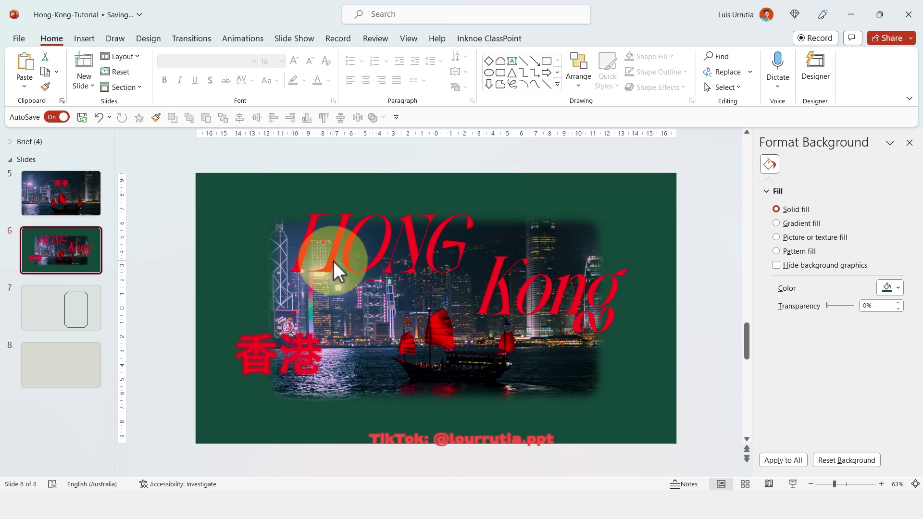
pyautogui.click(333, 261)
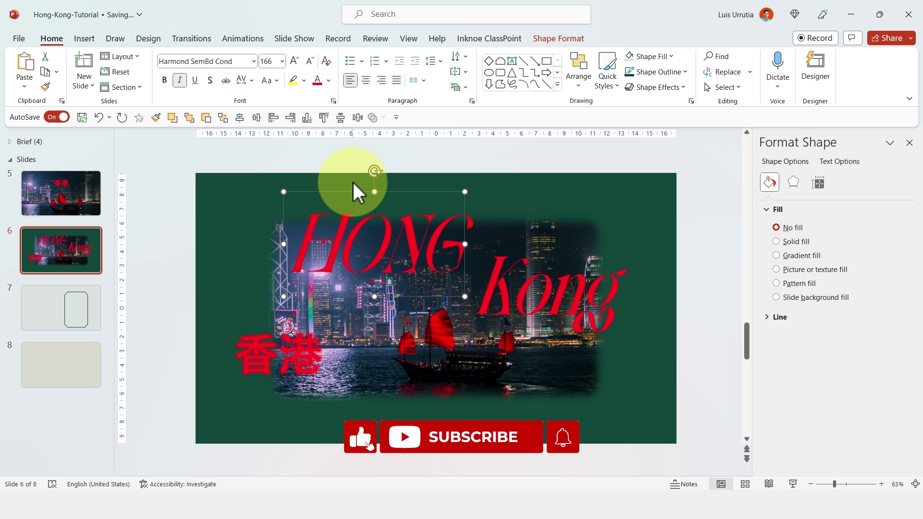
pyautogui.click(94, 303)
pyautogui.hotkey('ctrl', 'v')
pyautogui.doubleClick(318, 253)
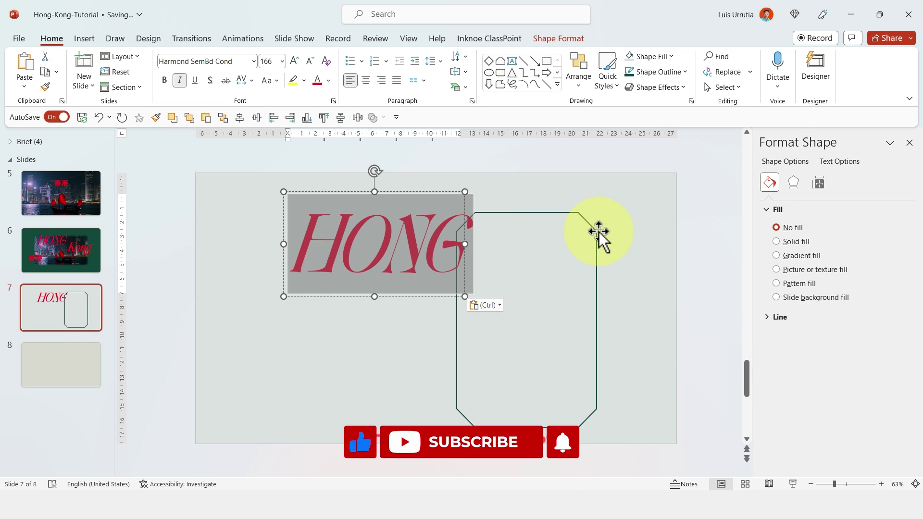
pyautogui.write('A vibrant')
pyautogui.hotkey('ctrl', 'a')
pyautogui.click(310, 61)
pyautogui.click(309, 61)
pyautogui.click(310, 61)
pyautogui.click(310, 61)
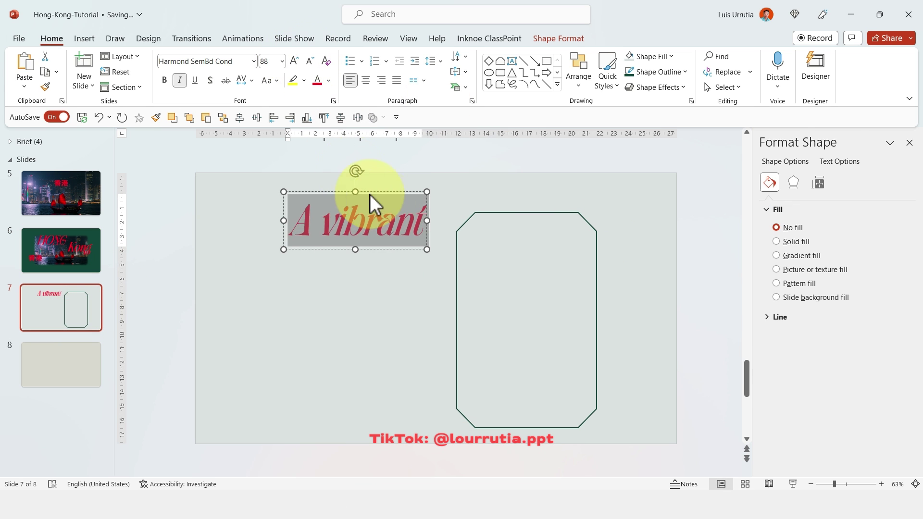
# Step: Recolour the "A vibrant" text dark green and place a duplicate of it below, offset to the right
pyautogui.moveTo(379, 194); pyautogui.dragTo(390, 286)
pyautogui.click(329, 81)
pyautogui.click(356, 211)
# Step: Replace the duplicate's text with CITY, enlarge it to size 166 and move it up close beneath "A vibrant"
pyautogui.hotkey('ctrl', 'a')
pyautogui.write('CITY')
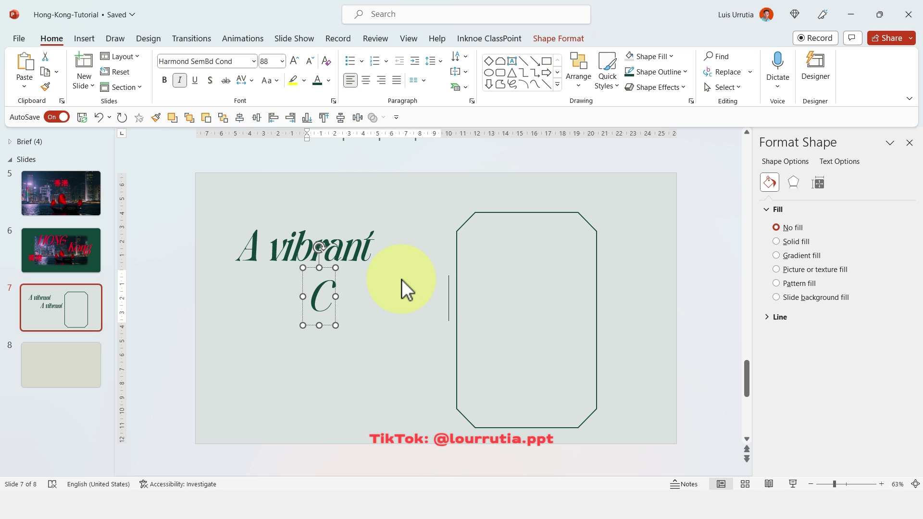
pyautogui.hotkey('ctrl', 'a')
pyautogui.click(294, 61)
pyautogui.click(294, 61)
pyautogui.click(294, 61)
pyautogui.click(294, 61)
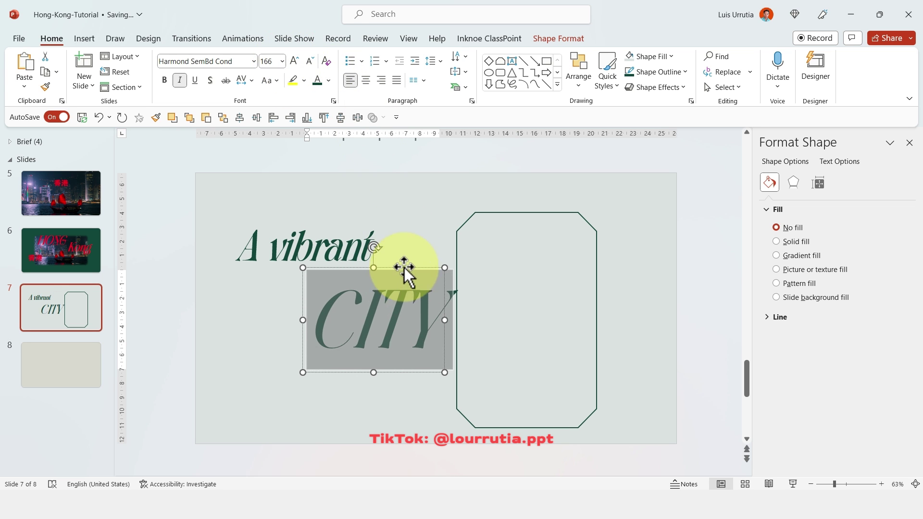
pyautogui.moveTo(404, 267); pyautogui.dragTo(354, 212)
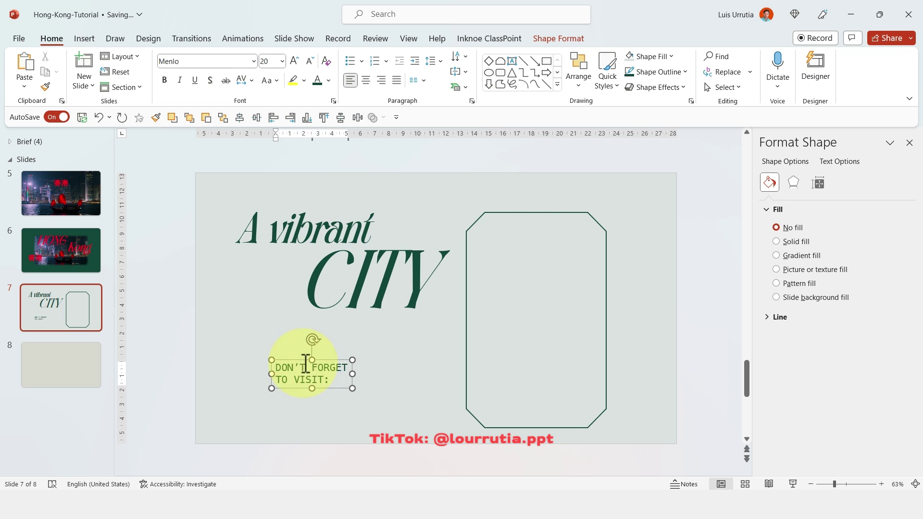
# Step: Copy the "DON'T FORGET TO VISIT:" text to its right and set the text size to 18
pyautogui.moveTo(306, 364); pyautogui.dragTo(410, 398)
pyautogui.click(309, 61)
pyautogui.click(309, 61)
pyautogui.click(294, 61)
# Step: Replace the three copied texts with THE PEAK, TSIM SHA TSUI and TIAN TAN BUDDHA, from top to bottom
pyautogui.tripleClick(406, 350)
pyautogui.write('THE PEAK')
pyautogui.tripleClick(396, 376)
pyautogui.write('TSIM SHA TSUIT')
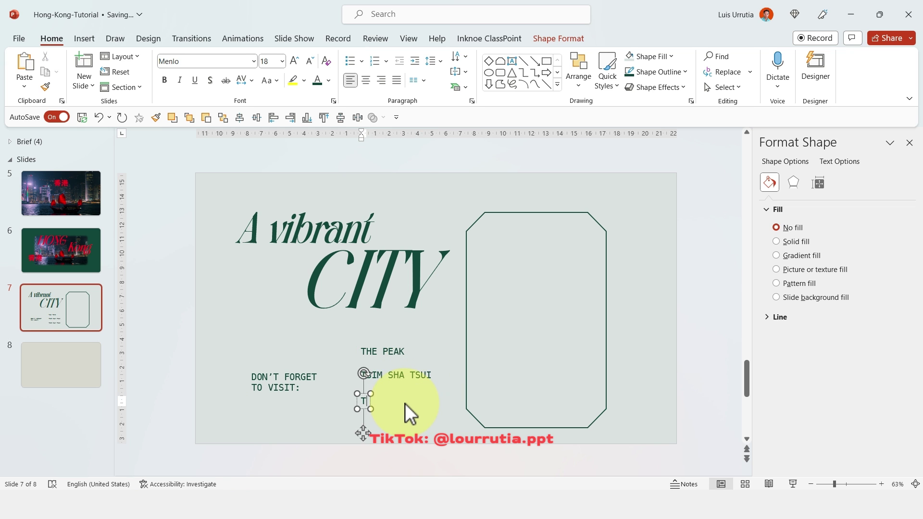
pyautogui.write('IAN TAN BUDDHA')
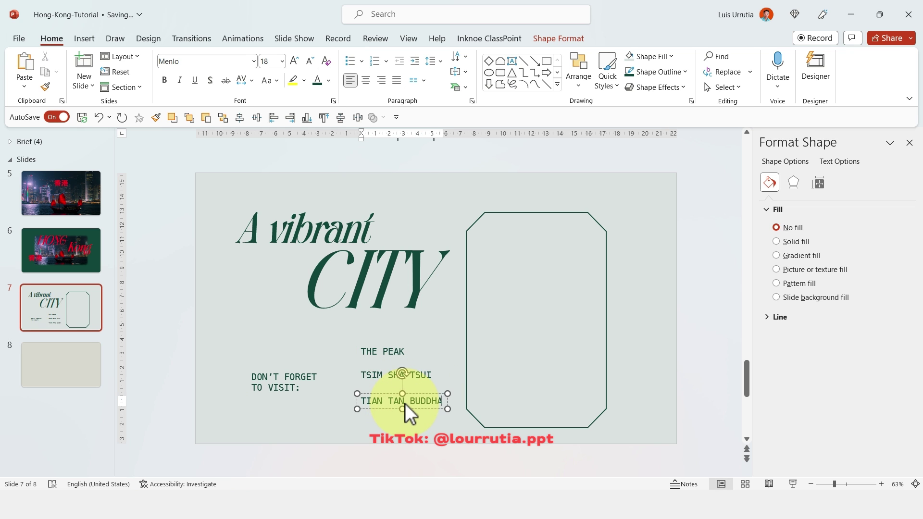
# Step: Distribute the three place names vertically
pyautogui.keyDown('shift'); pyautogui.click(382, 380); pyautogui.keyUp('shift')
pyautogui.keyDown('shift'); pyautogui.click(383, 355); pyautogui.keyUp('shift')
pyautogui.click(558, 41)
pyautogui.click(694, 56)
pyautogui.click(726, 197)
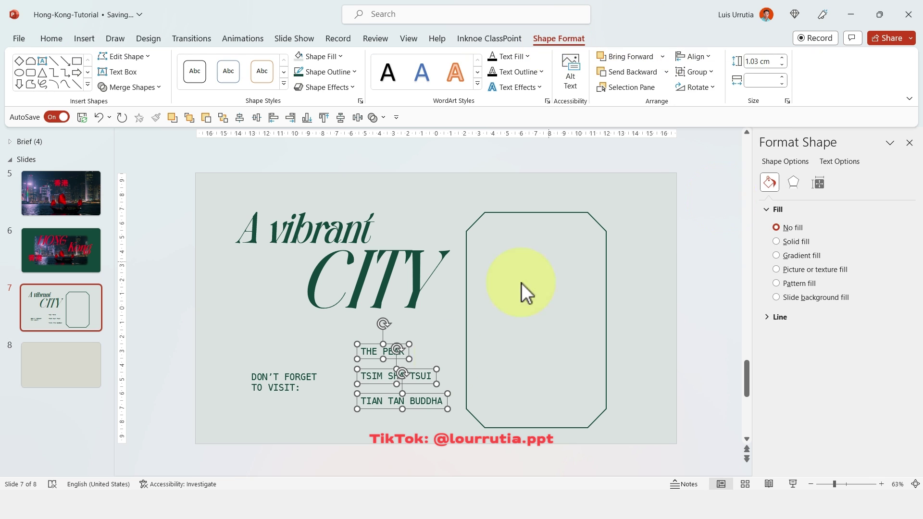
# Step: Duplicate the "A vibrant" text, replace it with 1, reduce it to size 36 and colour it red
pyautogui.click(350, 202)
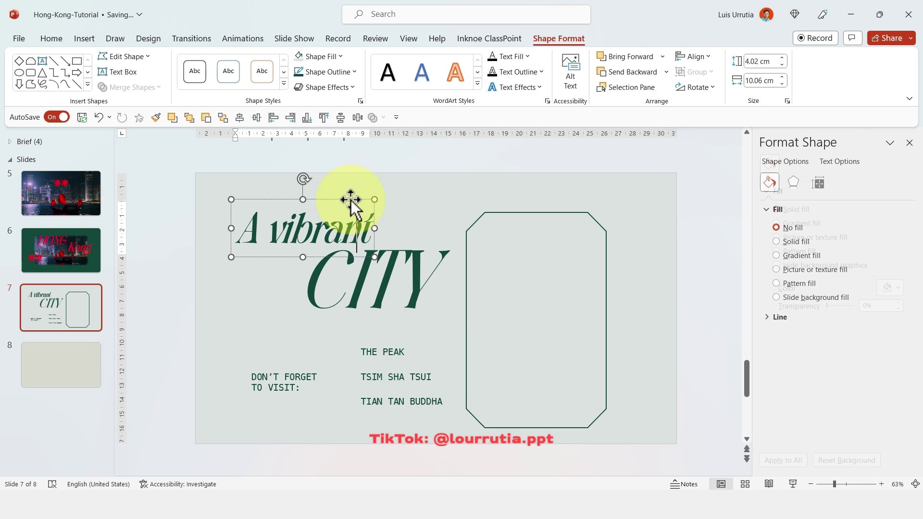
pyautogui.moveTo(350, 202); pyautogui.dragTo(390, 322)
pyautogui.tripleClick(342, 347)
pyautogui.write('1')
pyautogui.hotkey('ctrl', 'a')
pyautogui.click(51, 39)
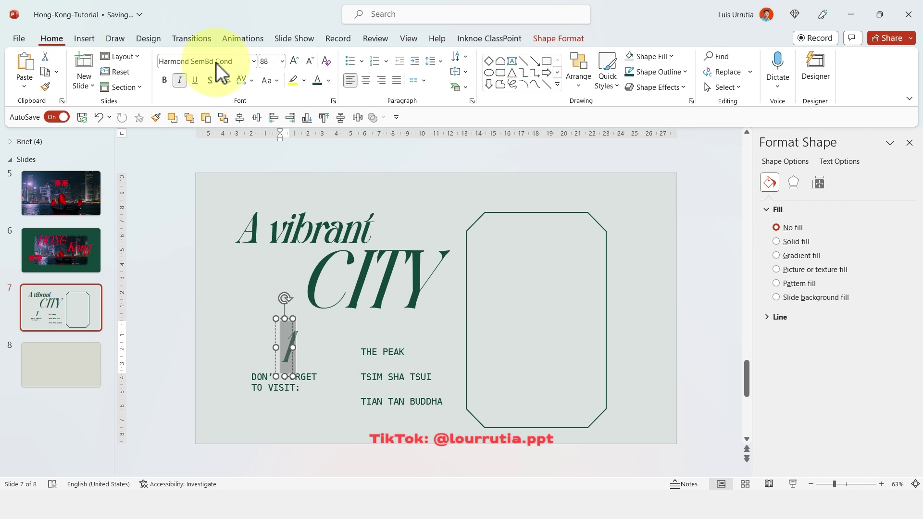
pyautogui.click(310, 61)
pyautogui.click(310, 61)
pyautogui.click(310, 61)
pyautogui.click(310, 61)
pyautogui.click(310, 61)
pyautogui.click(329, 80)
pyautogui.click(335, 225)
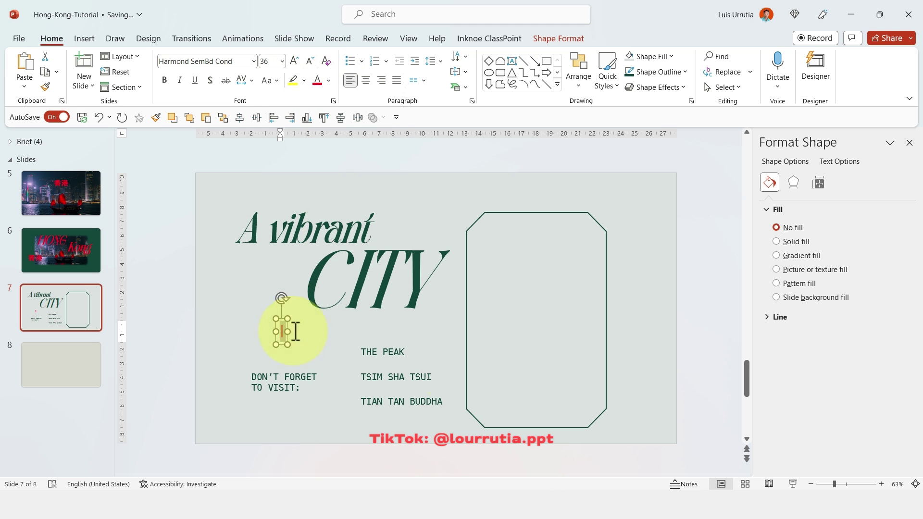
# Step: Place the red number beside THE PEAK at size 32 and add copies reading 2 and 3 beside the other places
pyautogui.moveTo(835, 484)
pyautogui.mouseDown()
pyautogui.moveTo(860, 485)
pyautogui.moveTo(845, 484)
pyautogui.mouseUp()
pyautogui.moveTo(353, 247); pyautogui.dragTo(508, 414)
pyautogui.click(306, 61)
pyautogui.click(491, 418)
pyautogui.press('BackSpace')
pyautogui.write('3')
# Step: Shrink the numbered list with its label and shift it down to make room beneath CITY
pyautogui.moveTo(848, 484); pyautogui.dragTo(831, 484)
pyautogui.click(394, 435)
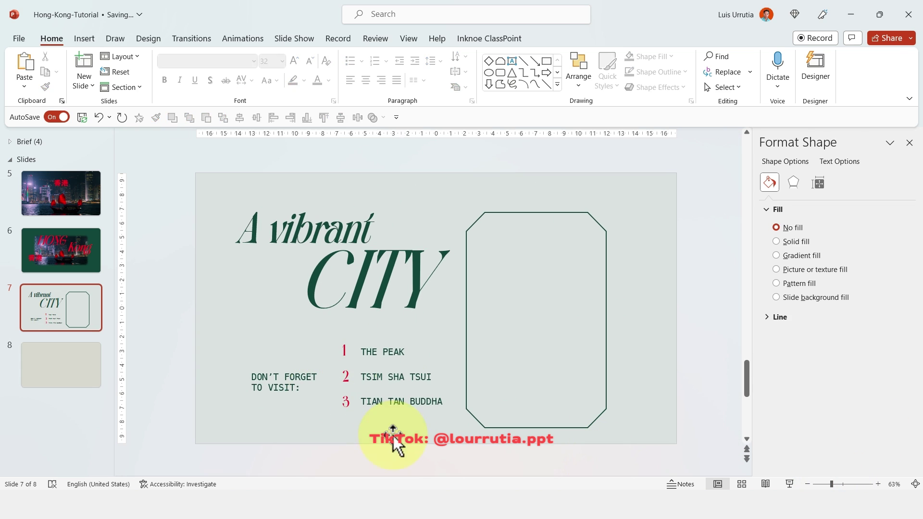
pyautogui.moveTo(393, 436); pyautogui.dragTo(371, 339)
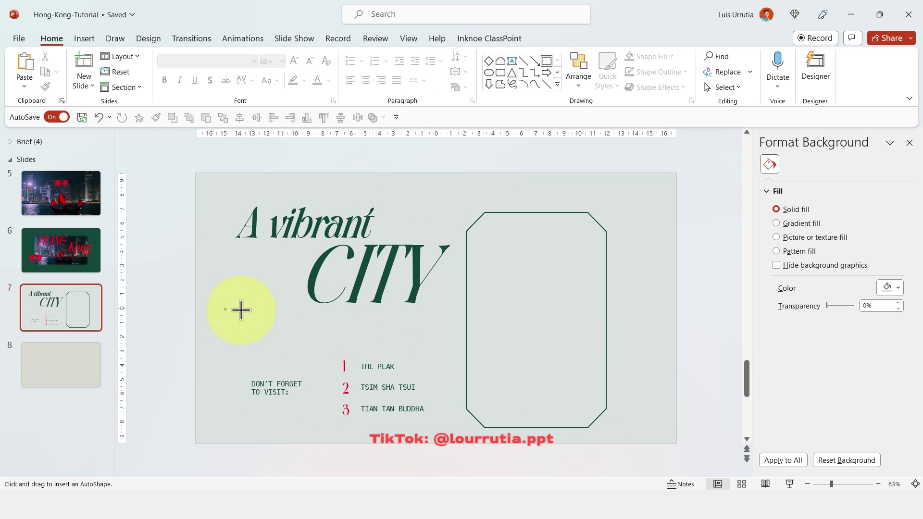
# Step: Draw a rectangle about 14.85 cm wide and 2.81 cm high beneath CITY and fill it dark green
pyautogui.moveTo(238, 308); pyautogui.dragTo(443, 355)
pyautogui.moveTo(235, 331); pyautogui.dragTo(231, 331)
pyautogui.keyDown('ctrl'); pyautogui.moveTo(337, 355); pyautogui.dragTo(338, 351); pyautogui.keyUp('ctrl')
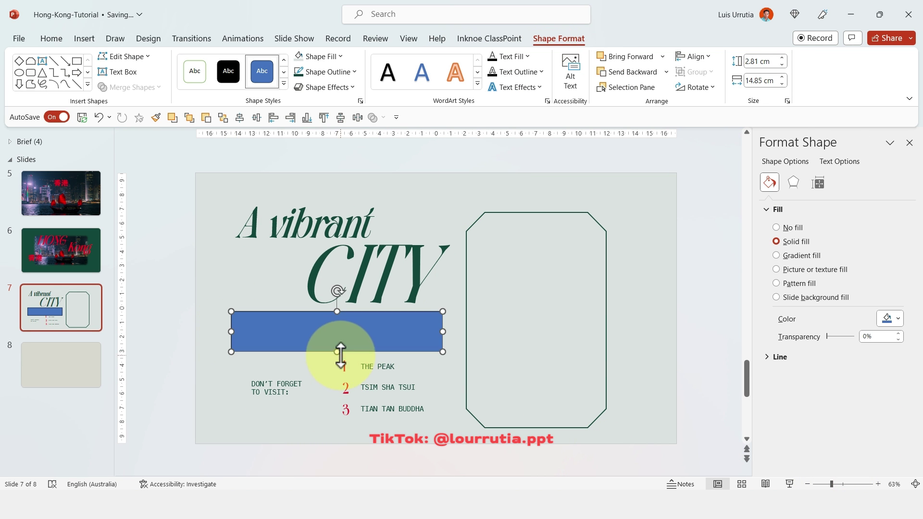
pyautogui.keyDown('ctrl'); pyautogui.moveTo(337, 311); pyautogui.dragTo(338, 311); pyautogui.keyUp('ctrl')
pyautogui.click(891, 318)
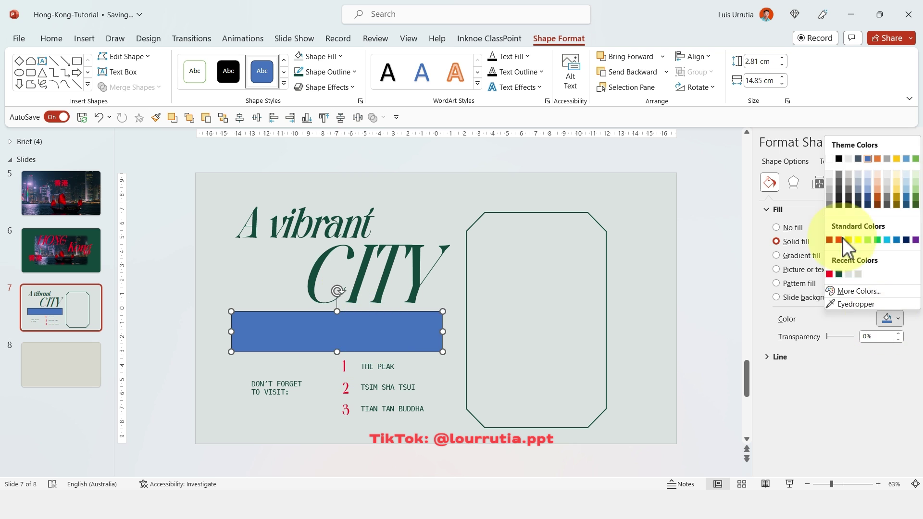
pyautogui.click(829, 260)
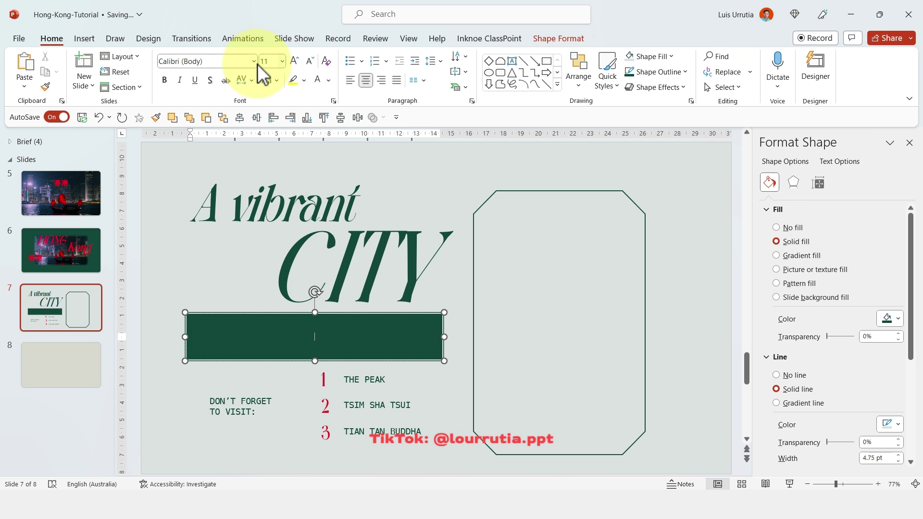
# Step: Enter in the green box: "Known for its stunning skyline, vibrant street life, and rich cultural heritage, Hong Kong offers a captivating mix of modernity and tradition."
pyautogui.write('know')
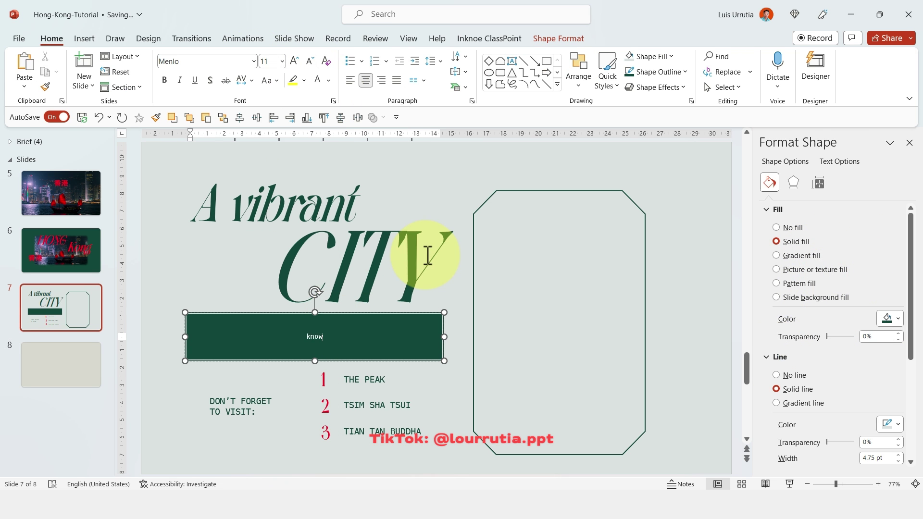
pyautogui.write('n for its stunning skyline, vibrant street life, and rich cultural ')
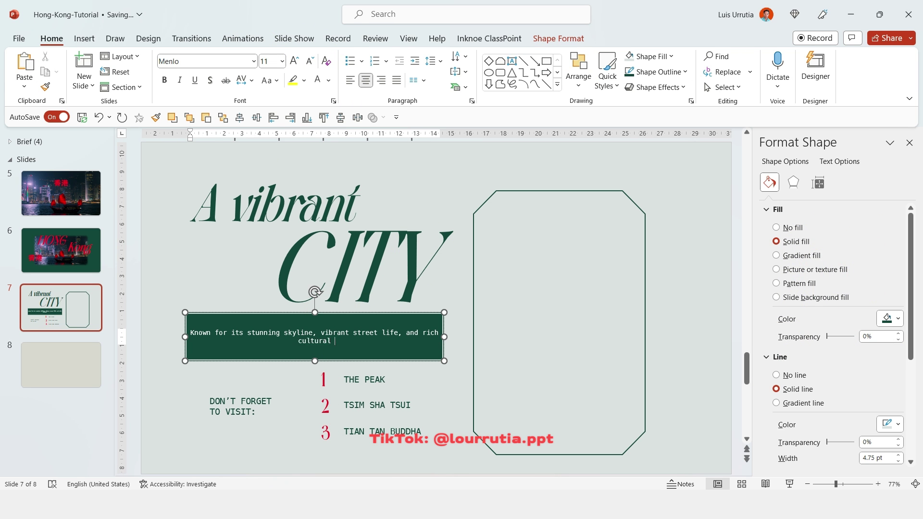
pyautogui.write('heritage, Hong Kong offers a captivating mix of modernity and tradition.')
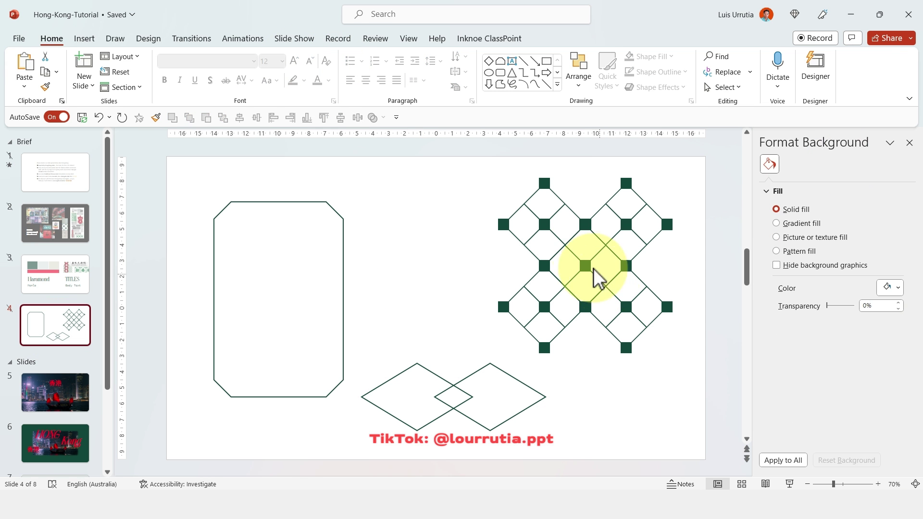
# Step: Copy the green diamond lattice pattern from slide 4 and paste it onto the "A vibrant CITY" slide
pyautogui.click(604, 211)
pyautogui.hotkey('ctrl', 'c')
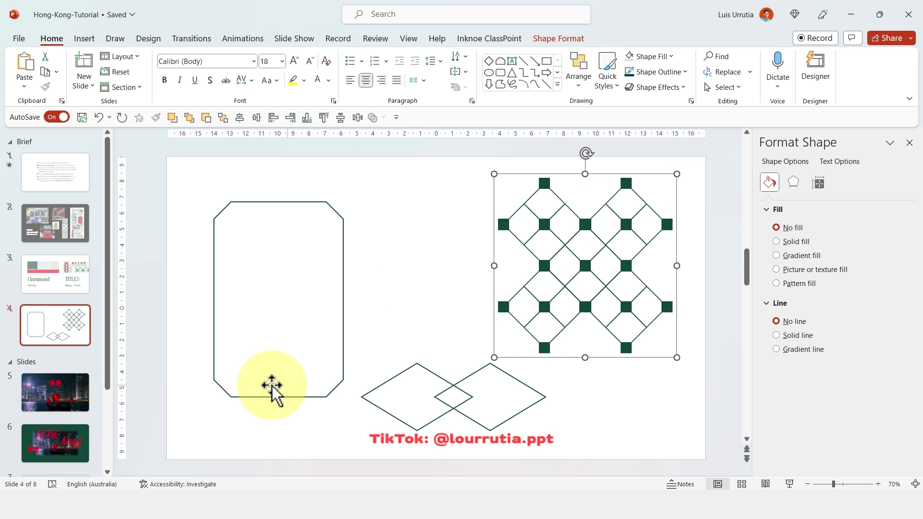
pyautogui.scroll(-3, 57, 336)
pyautogui.click(55, 387)
pyautogui.hotkey('ctrl', 'v')
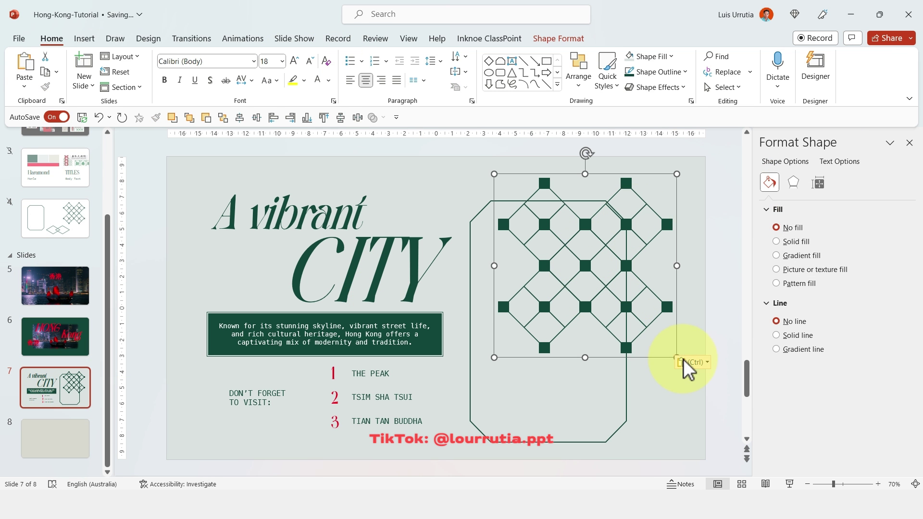
# Step: Enlarge the lattice pattern, place it over the slide's upper-right corner and send it behind the cut-corner frame
pyautogui.moveTo(677, 174); pyautogui.dragTo(725, 142)
pyautogui.moveTo(609, 201); pyautogui.dragTo(653, 166)
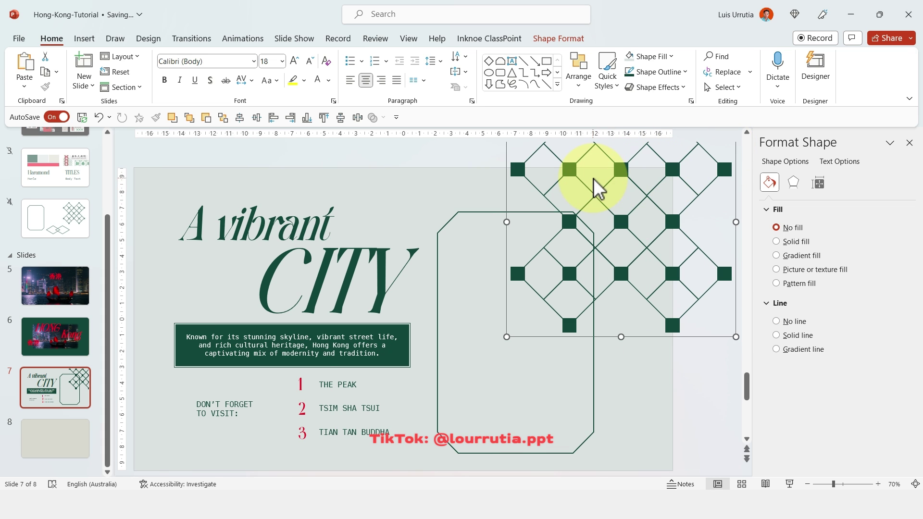
pyautogui.rightClick(507, 341)
pyautogui.click(584, 202)
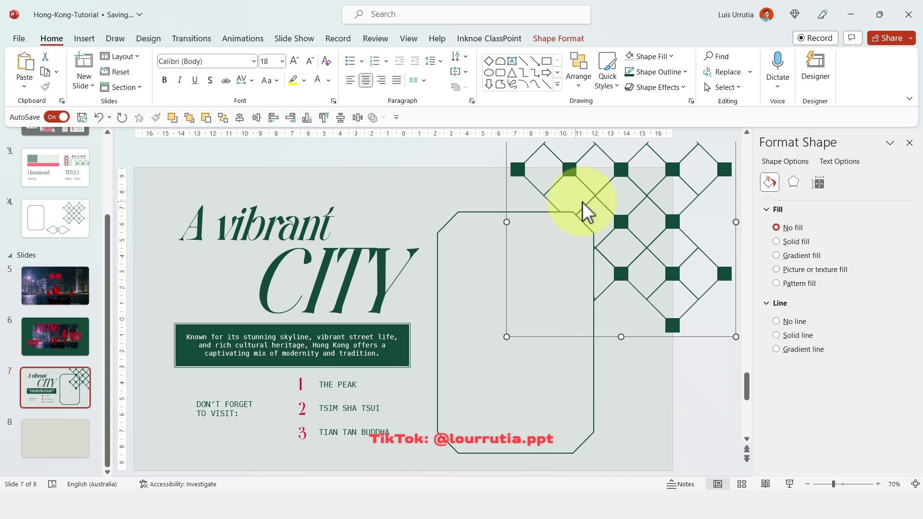
# Step: Duplicate the lattice pattern straight down to the slide's lower-right corner and send the copy to the back
pyautogui.moveTo(625, 170); pyautogui.dragTo(633, 378)
pyautogui.rightClick(735, 317)
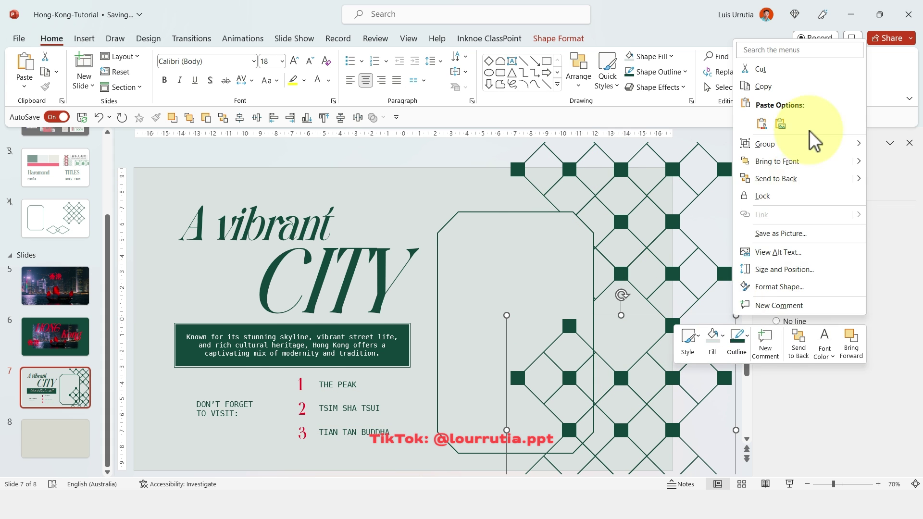
pyautogui.click(788, 179)
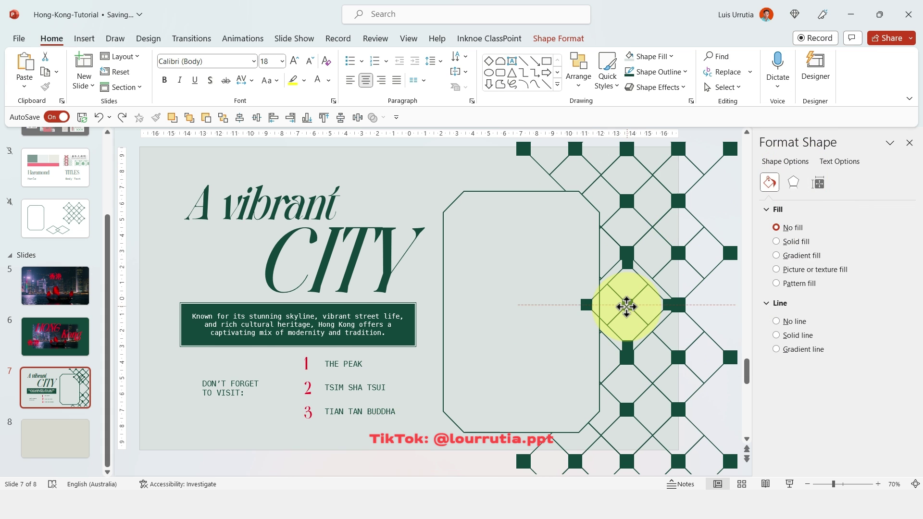
# Step: Fit a smaller four-square lattice piece into the gap between the two patterns and layer it behind the frame
pyautogui.moveTo(626, 308); pyautogui.dragTo(626, 305)
pyautogui.moveTo(683, 260); pyautogui.dragTo(570, 363)
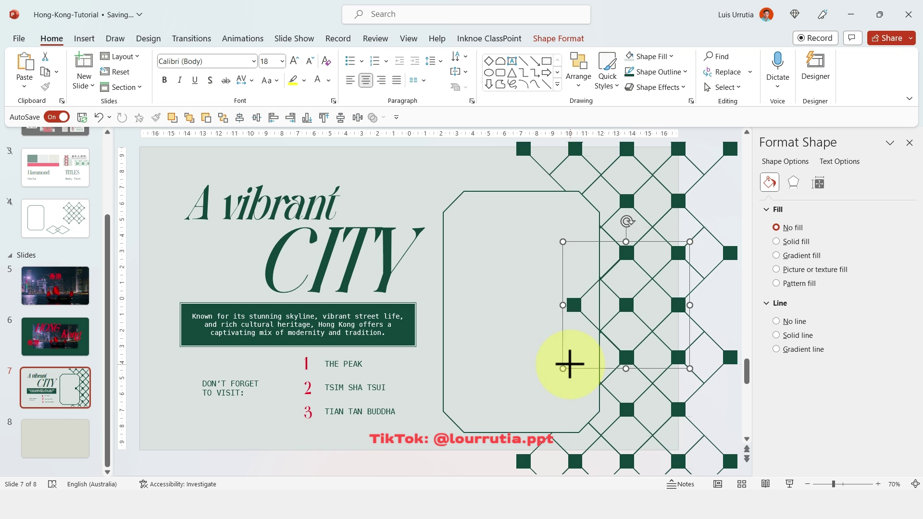
pyautogui.rightClick(690, 211)
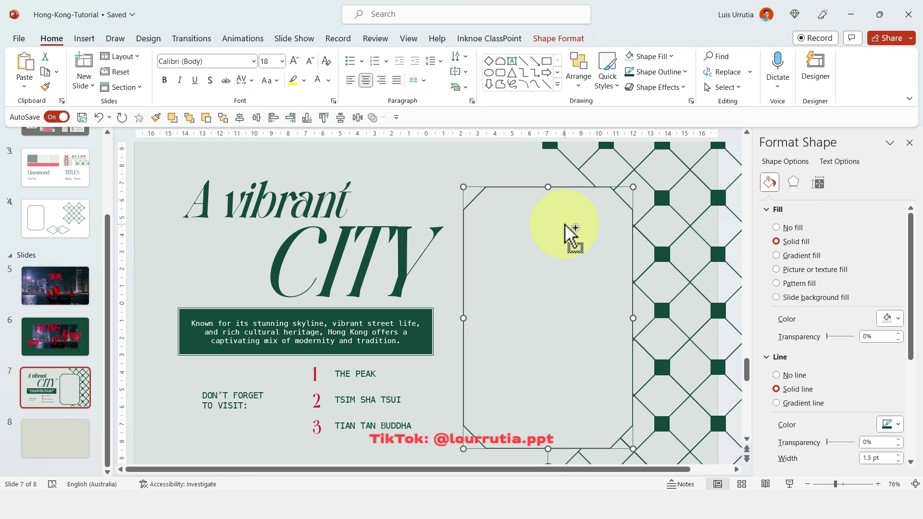
# Step: Duplicate the cut-corner frame and fill the copy with the street-food vendor photo copied from Unsplash in the browser
pyautogui.moveTo(572, 235); pyautogui.dragTo(572, 236)
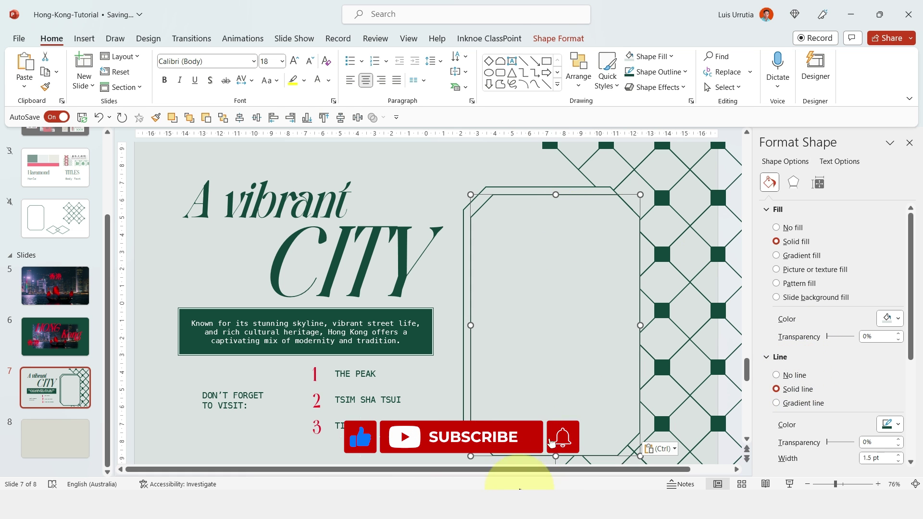
pyautogui.click(516, 501)
pyautogui.rightClick(643, 278)
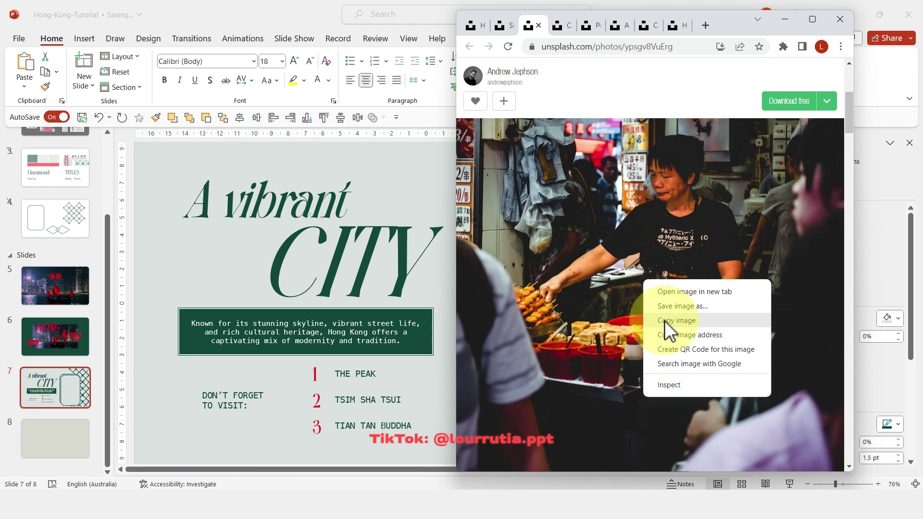
pyautogui.click(665, 321)
pyautogui.click(399, 183)
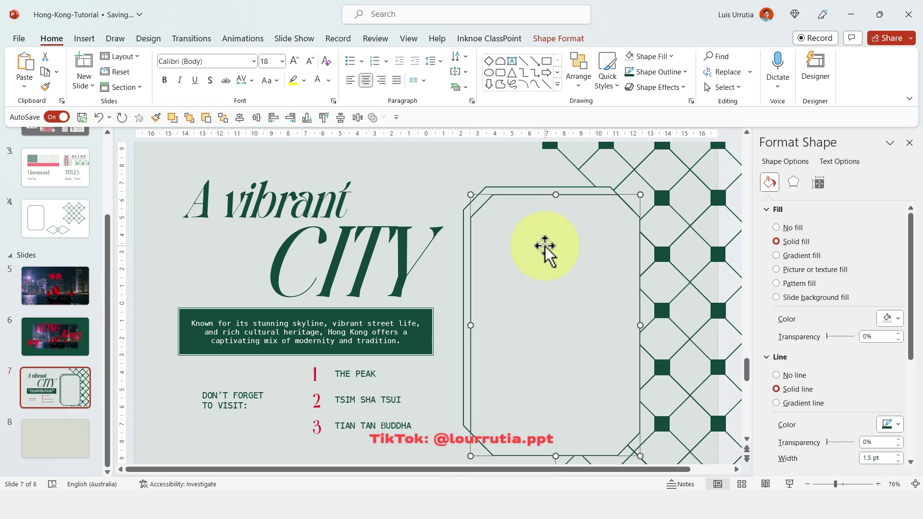
pyautogui.click(809, 270)
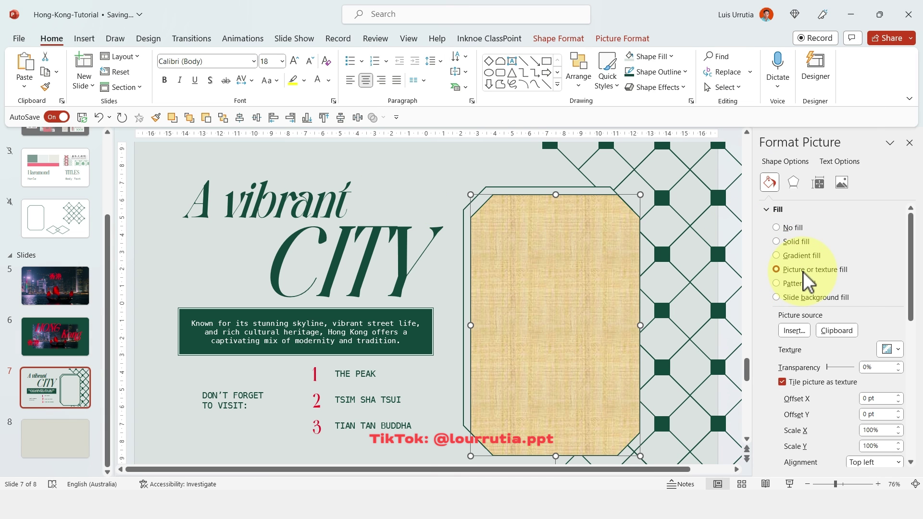
pyautogui.click(840, 333)
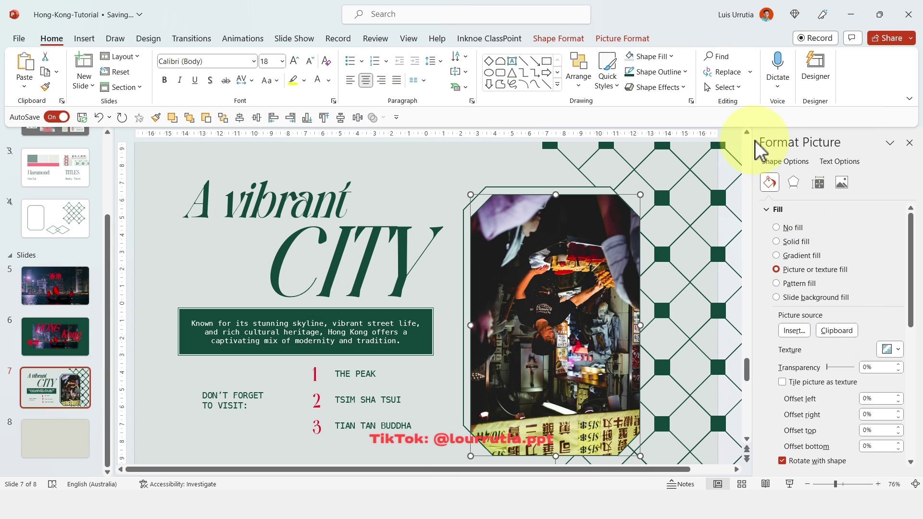
# Step: Flip the photo-filled shape vertically and horizontally so the photo is upright and its signs read correctly
pyautogui.click(620, 38)
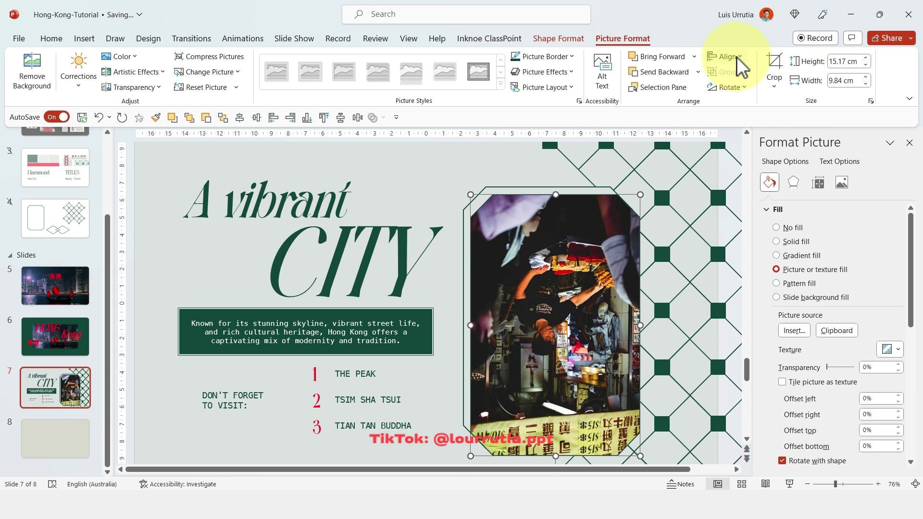
pyautogui.click(731, 88)
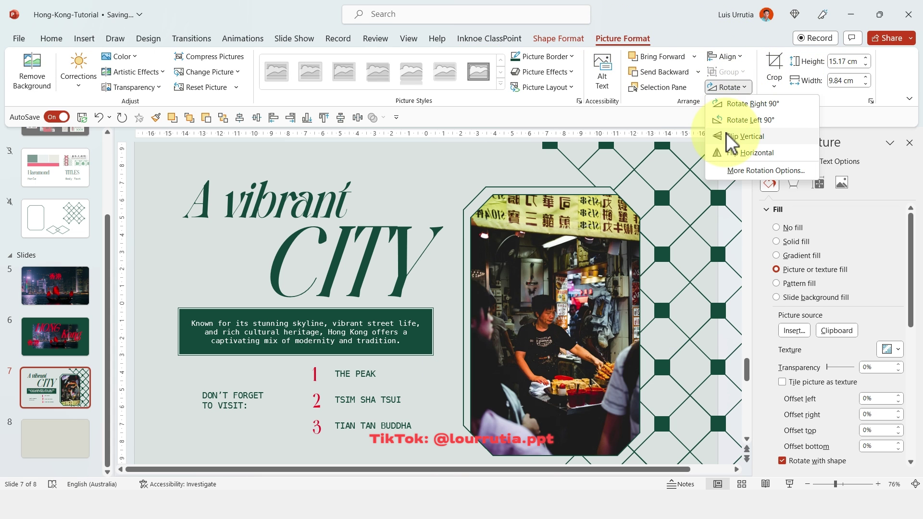
pyautogui.click(731, 140)
pyautogui.click(726, 86)
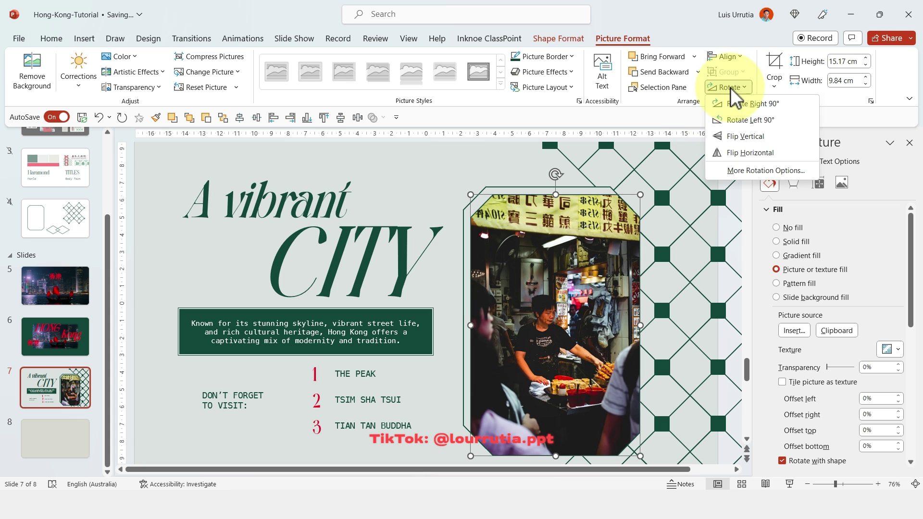
pyautogui.click(739, 152)
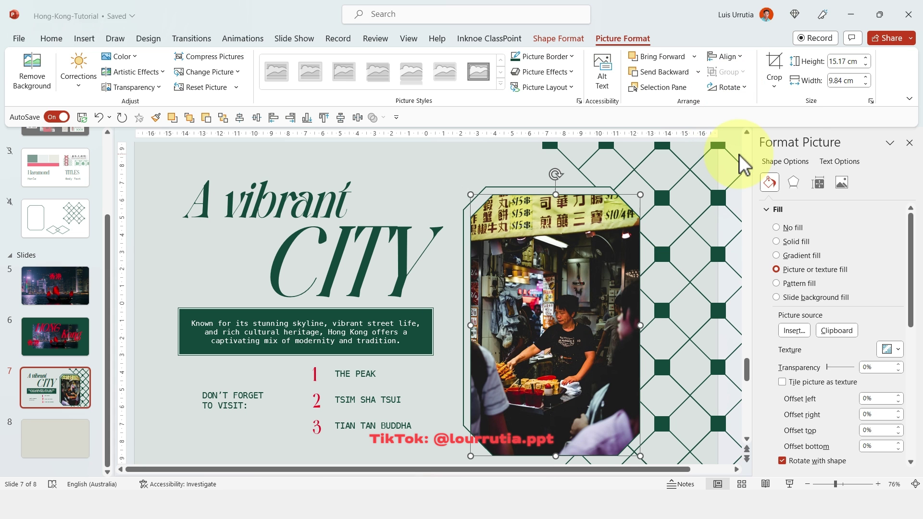
# Step: Remove the photo shape's outline, align it with the frame and shrink it inside to about 8.5 by 13.09 cm
pyautogui.click(774, 210)
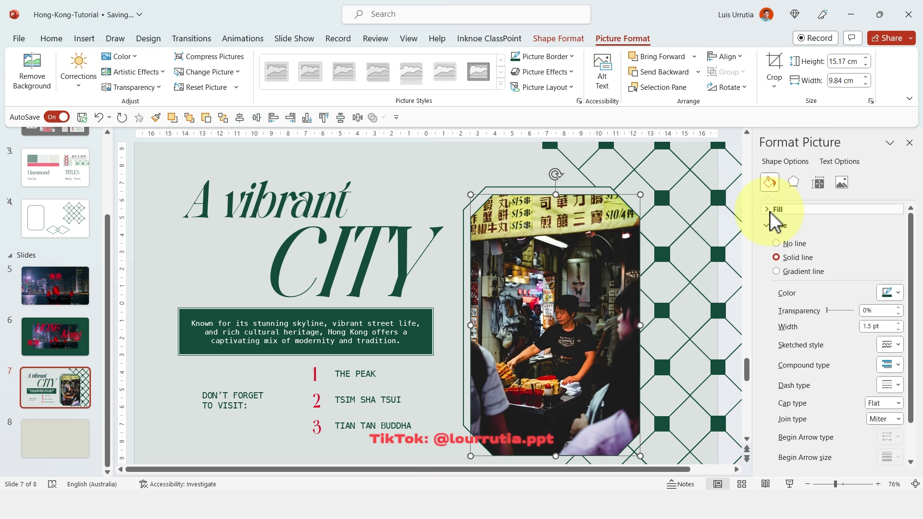
pyautogui.click(780, 244)
pyautogui.moveTo(580, 267); pyautogui.dragTo(575, 262)
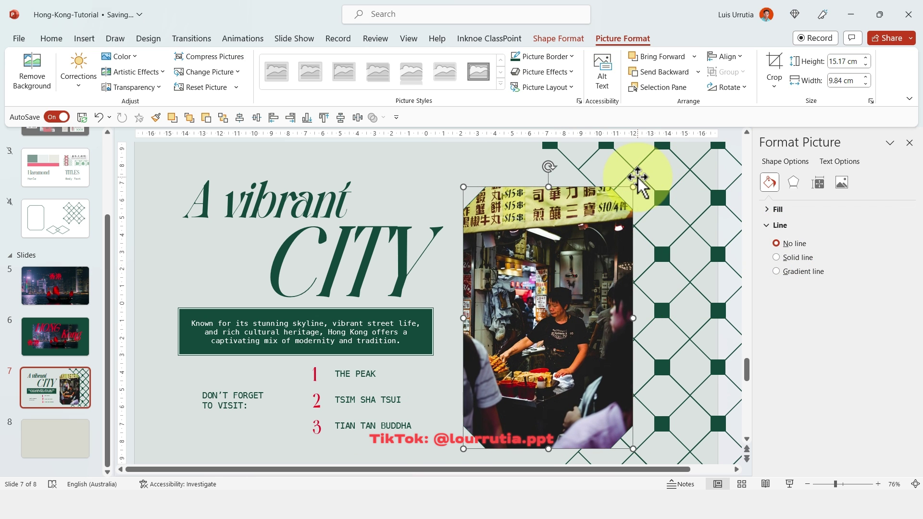
pyautogui.moveTo(635, 185); pyautogui.dragTo(621, 203)
# Step: Apply soft edges of 11 pt to the framed street-food photo
pyautogui.click(842, 184)
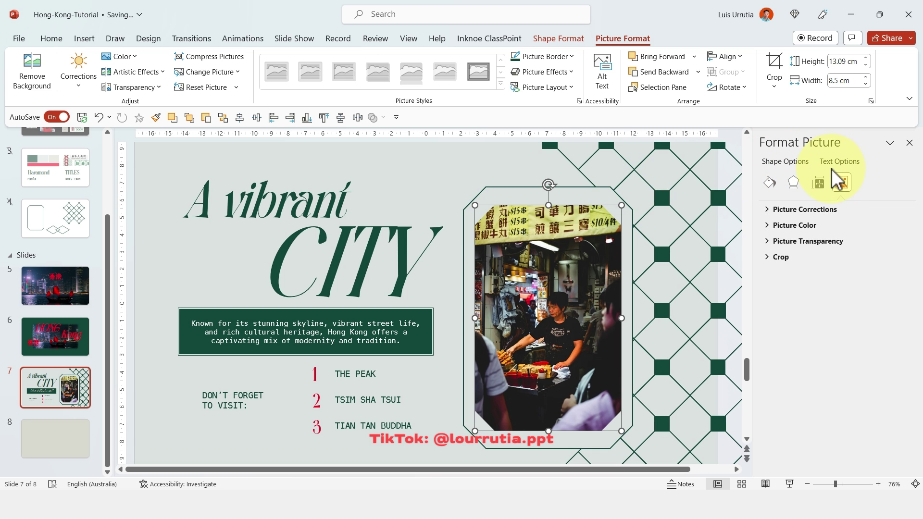
pyautogui.click(793, 184)
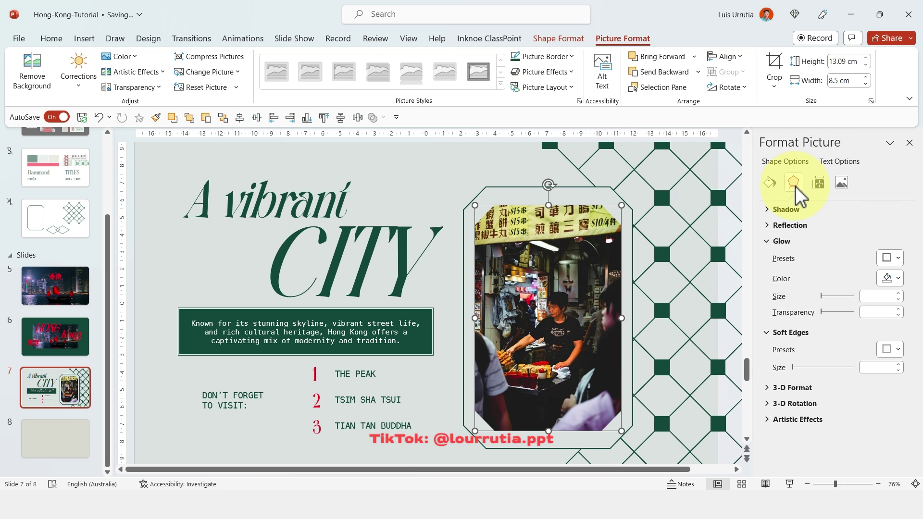
pyautogui.moveTo(794, 368); pyautogui.dragTo(801, 368)
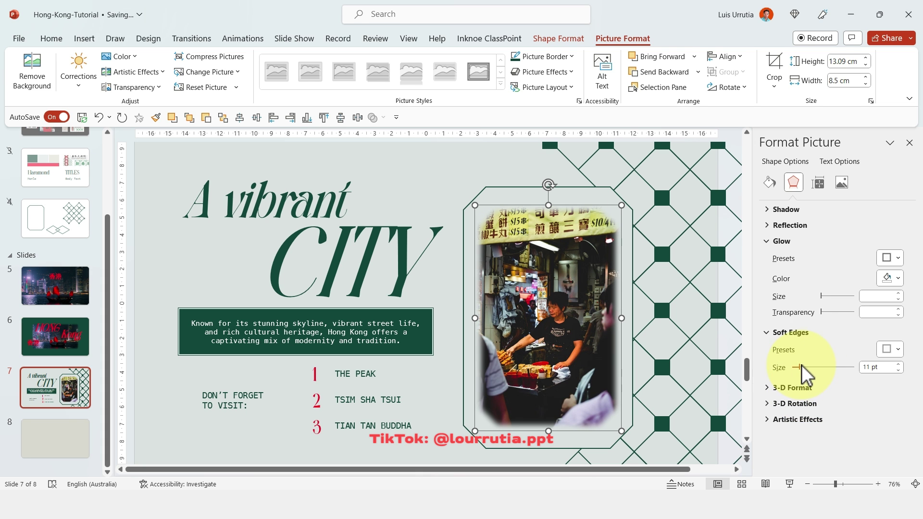
pyautogui.click(445, 168)
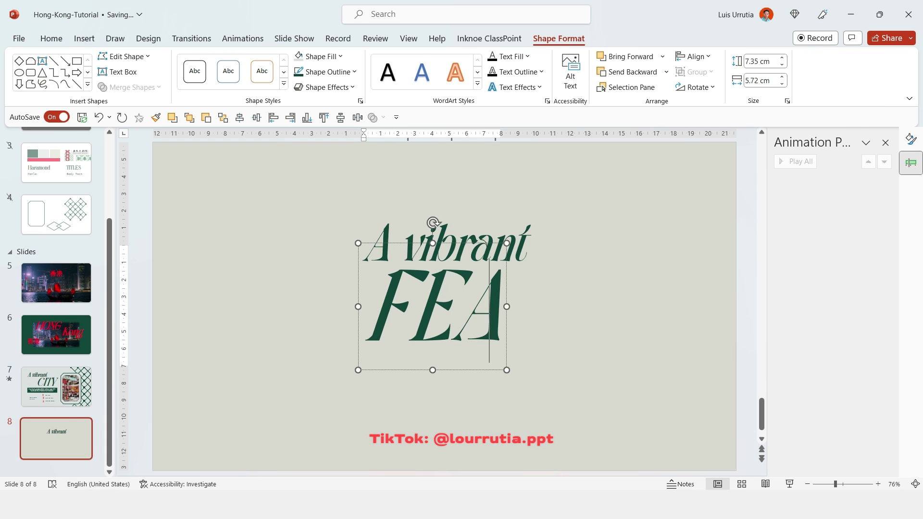
# Step: Complete the word FEAST on slide 8, position the title lines and replace "A vibrant" with "A cultural"
pyautogui.write('ST')
pyautogui.moveTo(564, 244); pyautogui.dragTo(535, 244)
pyautogui.tripleClick(500, 230)
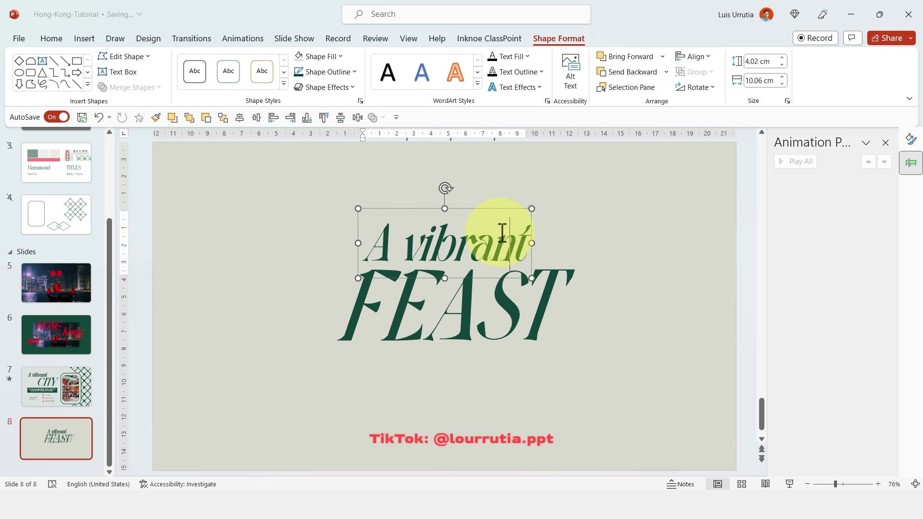
pyautogui.write('A cultural')
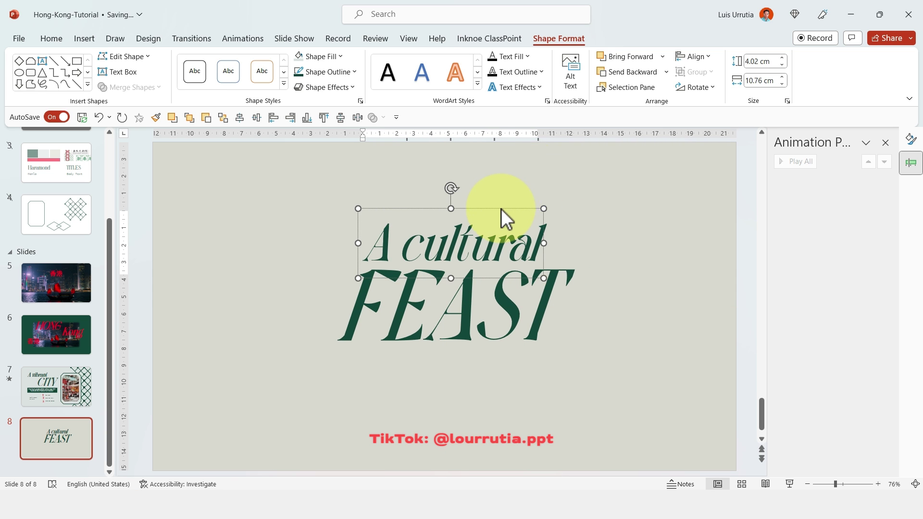
# Step: Copy the description paragraph from slide 7, paste it on slide 8 and centre it beneath FEAST
pyautogui.click(58, 384)
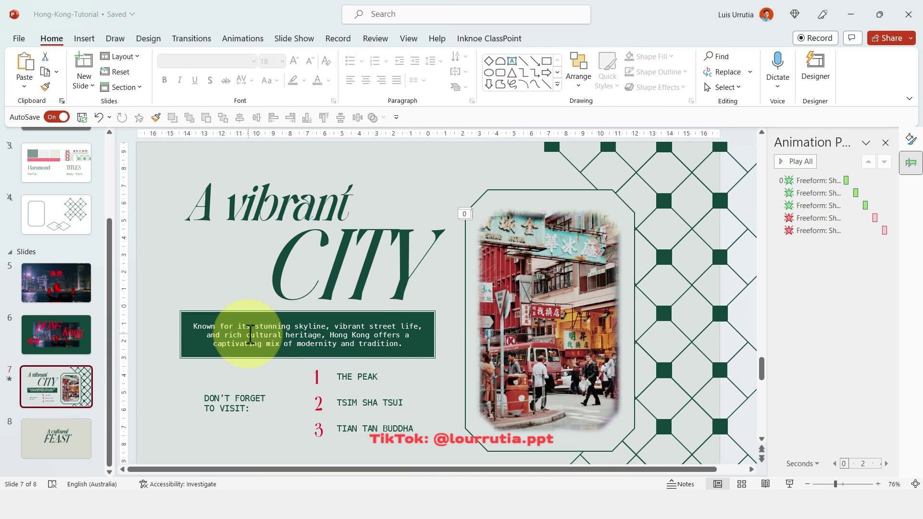
pyautogui.tripleClick(250, 335)
pyautogui.hotkey('ctrl', 'c')
pyautogui.click(57, 438)
pyautogui.hotkey('ctrl', 'v')
pyautogui.moveTo(585, 277); pyautogui.dragTo(586, 354)
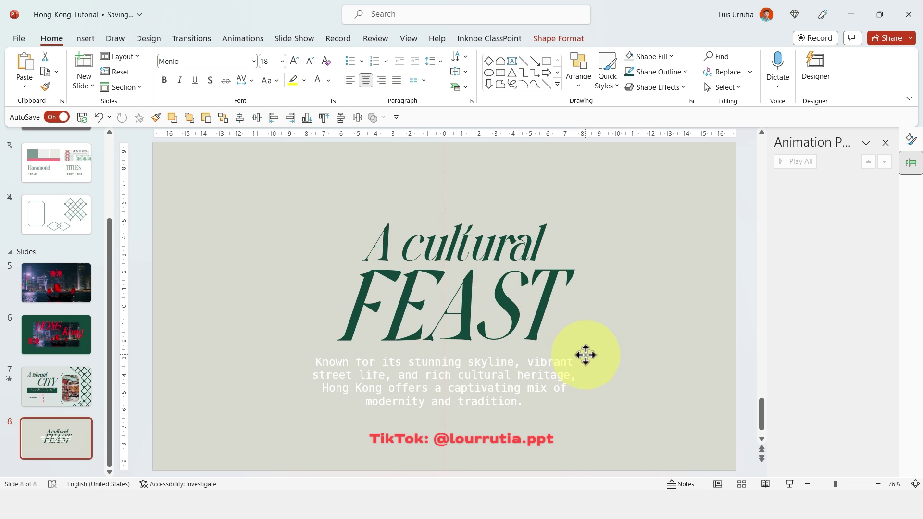
# Step: Colour the pasted paragraph dark green and reduce its font size to 14
pyautogui.click(310, 59)
pyautogui.click(328, 81)
pyautogui.click(321, 219)
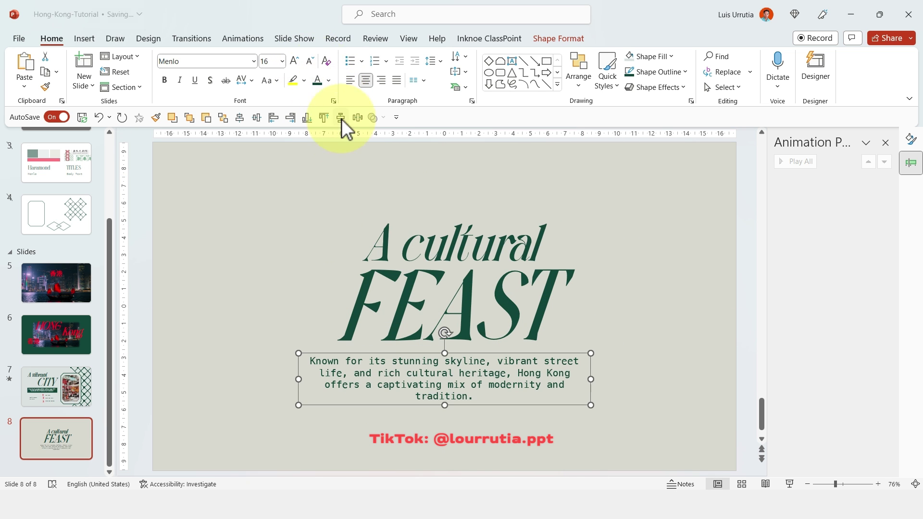
pyautogui.click(310, 60)
# Step: Replace the paragraph with the "Hong Kong is steeped in culture and history" text, narrow its box and nudge all the slide's text up
pyautogui.moveTo(591, 371); pyautogui.dragTo(569, 370)
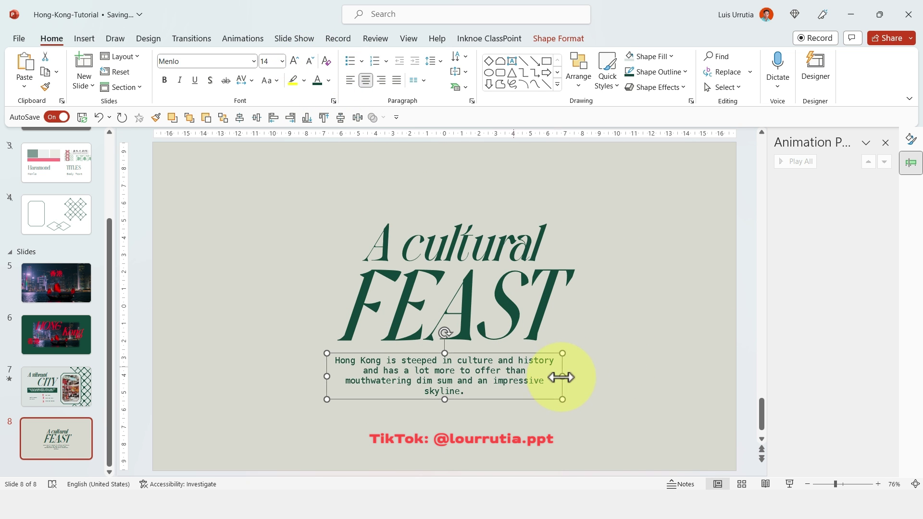
pyautogui.moveTo(561, 377); pyautogui.dragTo(547, 377)
pyautogui.moveTo(651, 431); pyautogui.dragTo(295, 126)
pyautogui.moveTo(482, 207); pyautogui.dragTo(482, 204)
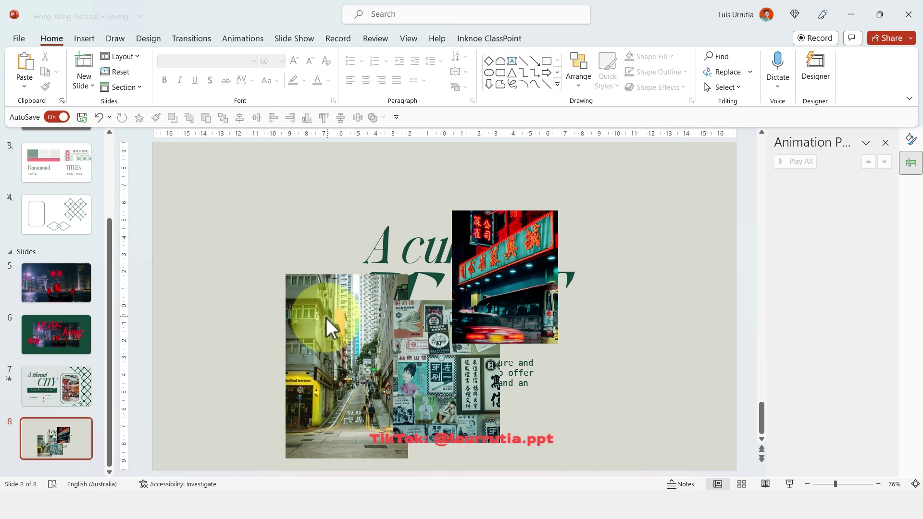
# Step: Place the three photos on both sides of the slide 8 title and paste the red 旅游景点 text over the street photo's lower edge
pyautogui.moveTo(326, 318); pyautogui.dragTo(191, 266)
pyautogui.moveTo(482, 257); pyautogui.dragTo(660, 245)
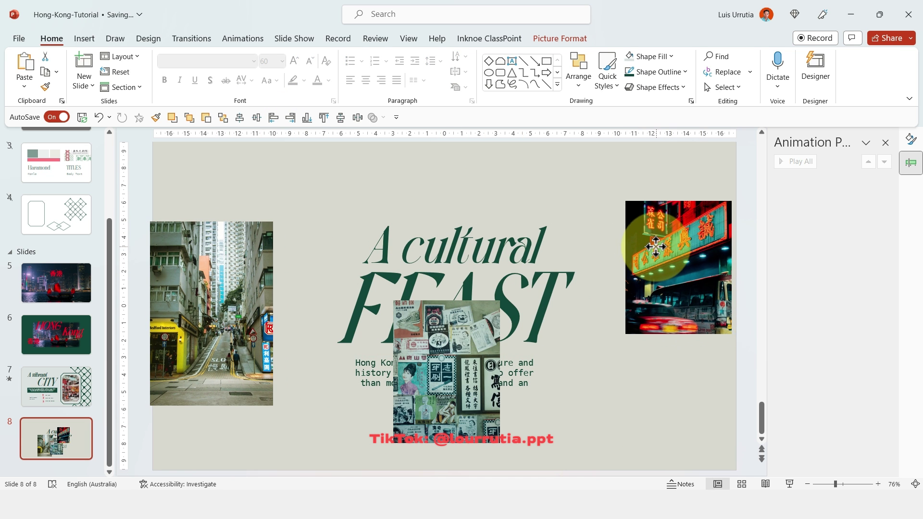
pyautogui.moveTo(431, 328); pyautogui.dragTo(614, 383)
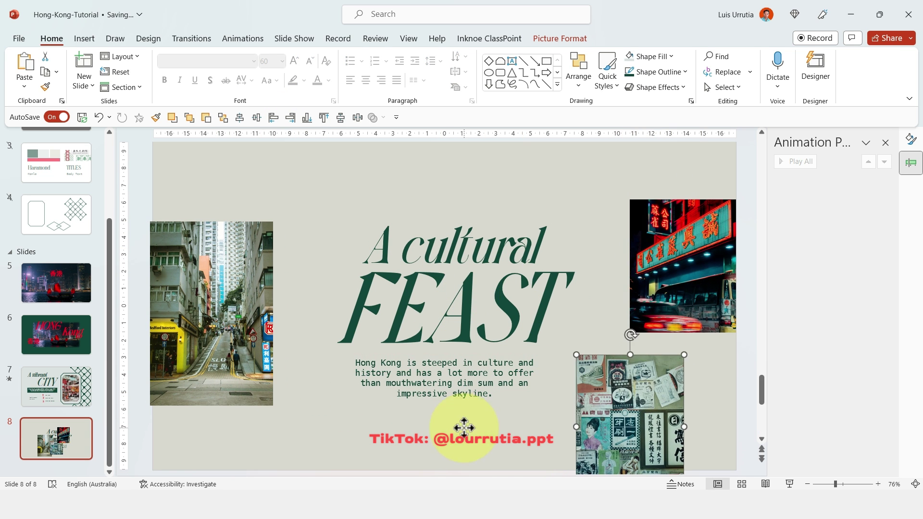
pyautogui.click(308, 393)
pyautogui.hotkey('ctrl', 'v')
pyautogui.moveTo(240, 268); pyautogui.dragTo(241, 249)
# Step: Copy the overlapping diamond outlines from slide 4 onto slide 8 and place them below the red Chinese text
pyautogui.click(333, 172)
pyautogui.click(81, 235)
pyautogui.click(433, 377)
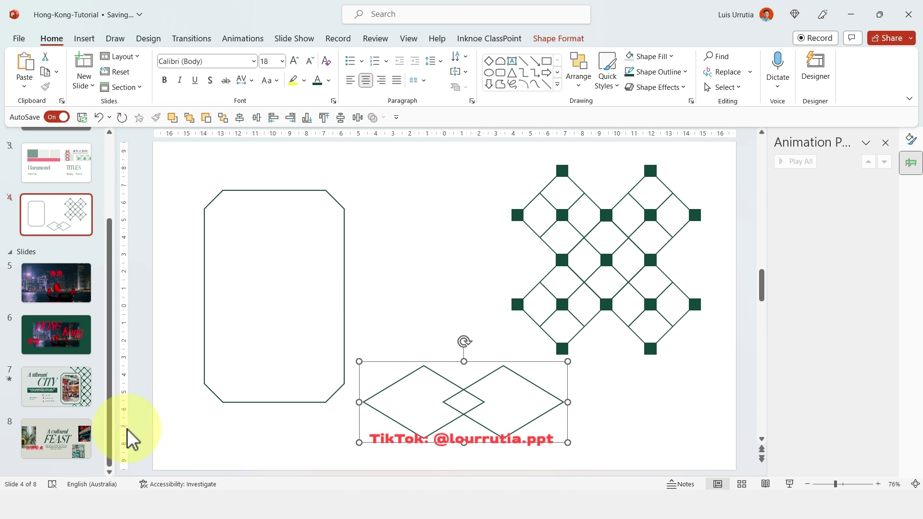
pyautogui.click(84, 436)
pyautogui.hotkey('ctrl', 'v')
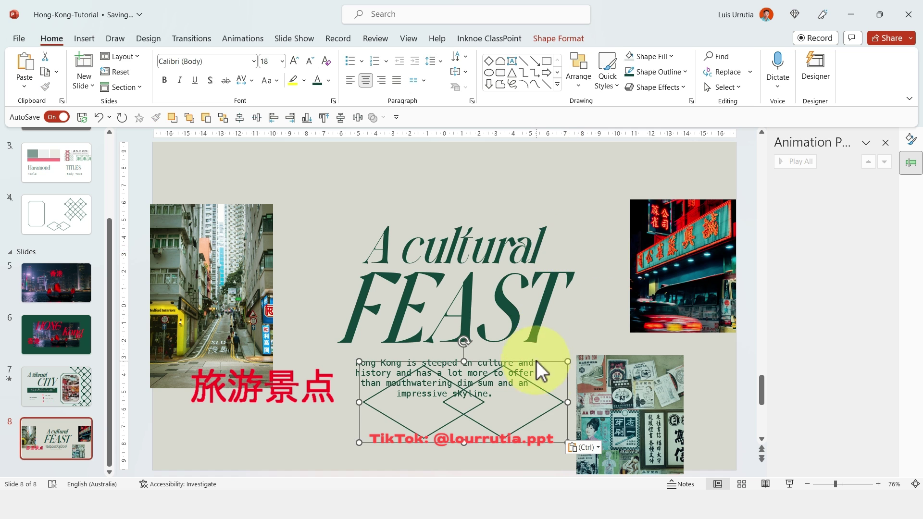
pyautogui.moveTo(536, 362); pyautogui.dragTo(408, 441)
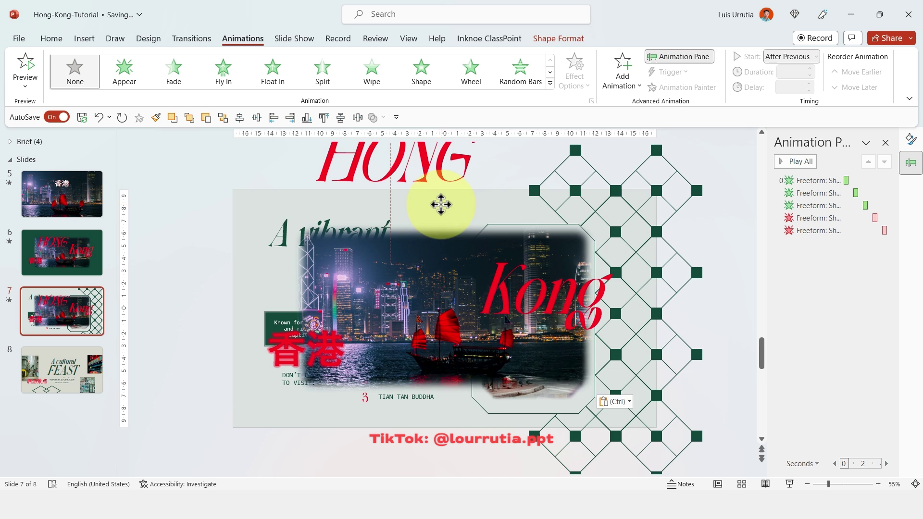
# Step: Move the copied HONG, Kong, 香港 and skyline photo outside slide 7, each beyond its nearest edge
pyautogui.moveTo(441, 204); pyautogui.dragTo(441, 195)
pyautogui.moveTo(493, 288); pyautogui.dragTo(729, 247)
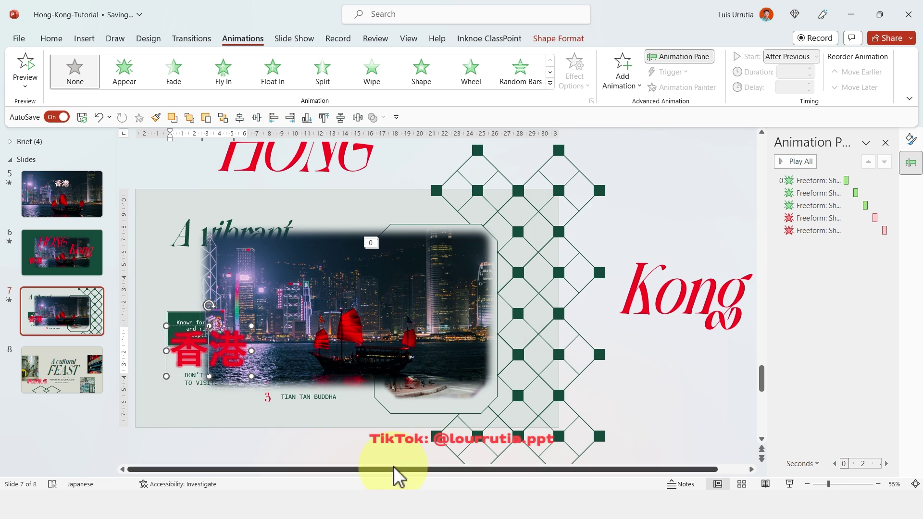
pyautogui.moveTo(206, 344); pyautogui.dragTo(54, 342)
pyautogui.moveTo(576, 252); pyautogui.dragTo(187, 255)
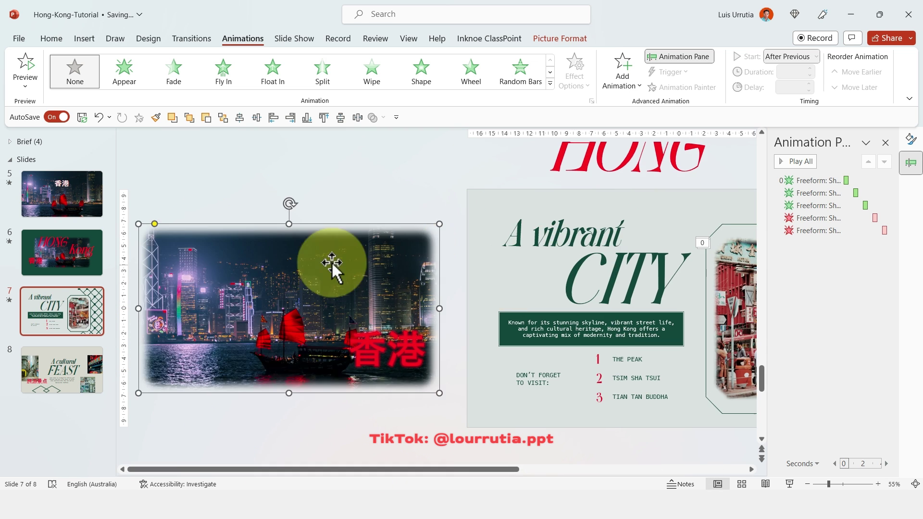
pyautogui.moveTo(332, 264); pyautogui.dragTo(226, 264)
# Step: Group the diamond lattice pieces on slide 7 and copy the pattern onto slide 6
pyautogui.moveTo(469, 470); pyautogui.dragTo(628, 472)
pyautogui.click(570, 200)
pyautogui.keyDown('shift'); pyautogui.click(569, 361); pyautogui.keyUp('shift')
pyautogui.hotkey('ctrl', 'g')
pyautogui.hotkey('ctrl', 'c')
pyautogui.scroll(1, 614, 154)
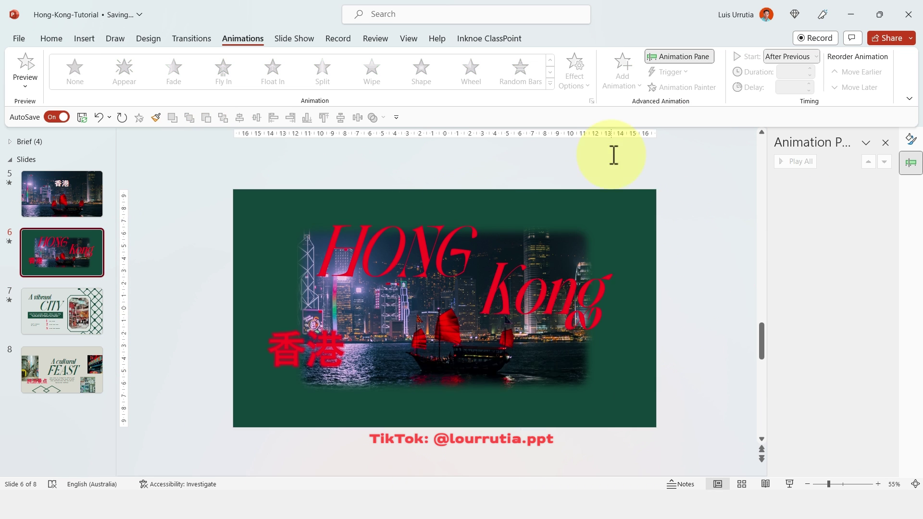
pyautogui.hotkey('ctrl', 'v')
pyautogui.scroll(-1, 653, 324)
# Step: Copy the "A vibrant CITY" title, description box and "Don't forget to visit" list from slide 7 to slide 6
pyautogui.click(289, 272)
pyautogui.keyDown('shift'); pyautogui.click(206, 230); pyautogui.keyUp('shift')
pyautogui.keyDown('shift'); pyautogui.click(226, 324); pyautogui.keyUp('shift')
pyautogui.keyDown('shift'); pyautogui.click(207, 374); pyautogui.keyUp('shift')
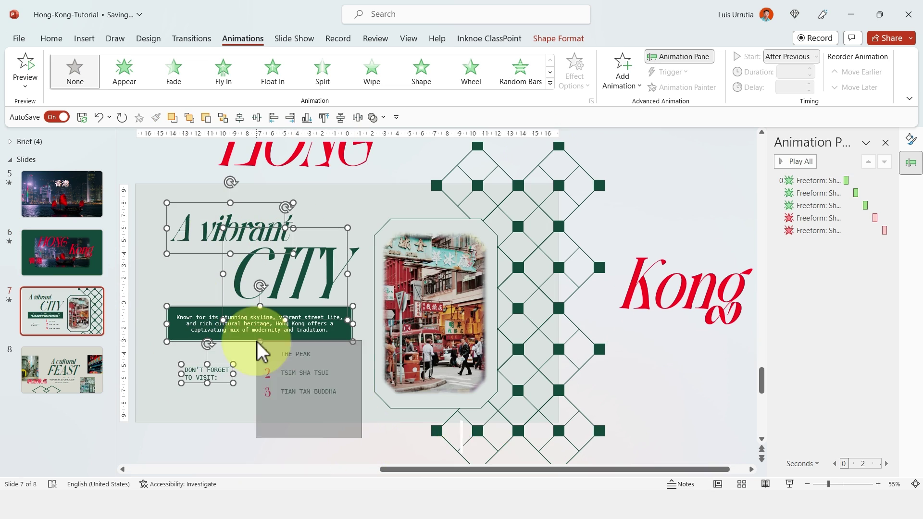
pyautogui.keyDown('shift'); pyautogui.click(269, 356); pyautogui.keyUp('shift')
pyautogui.scroll(1, 398, 298)
pyautogui.hotkey('ctrl', 'v')
pyautogui.scroll(-1, 370, 200)
# Step: Move the pasted title and description box off slide 6 to its left and the places-to-visit list below the slide
pyautogui.click(289, 225)
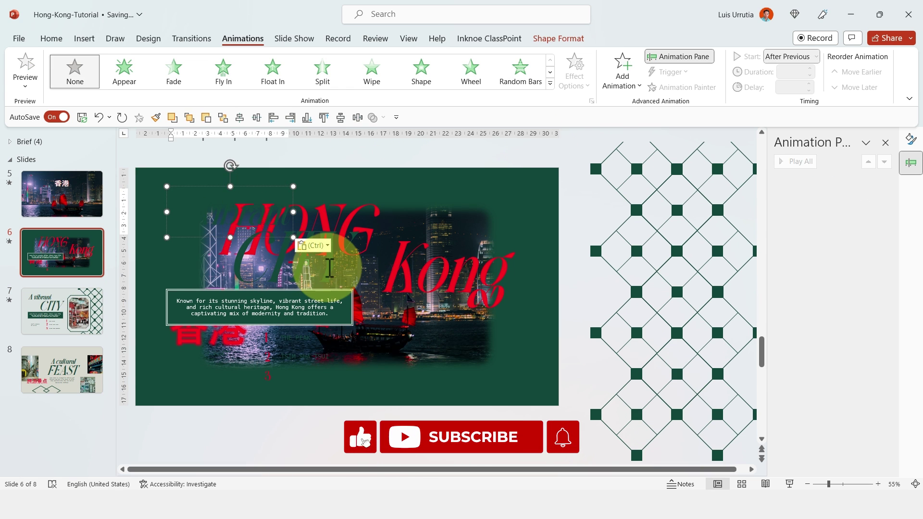
pyautogui.scroll(-1, 330, 270)
pyautogui.scroll(1, 288, 245)
pyautogui.click(169, 206)
pyautogui.keyDown('shift'); pyautogui.click(250, 269); pyautogui.keyUp('shift')
pyautogui.moveTo(347, 282); pyautogui.dragTo(85, 282)
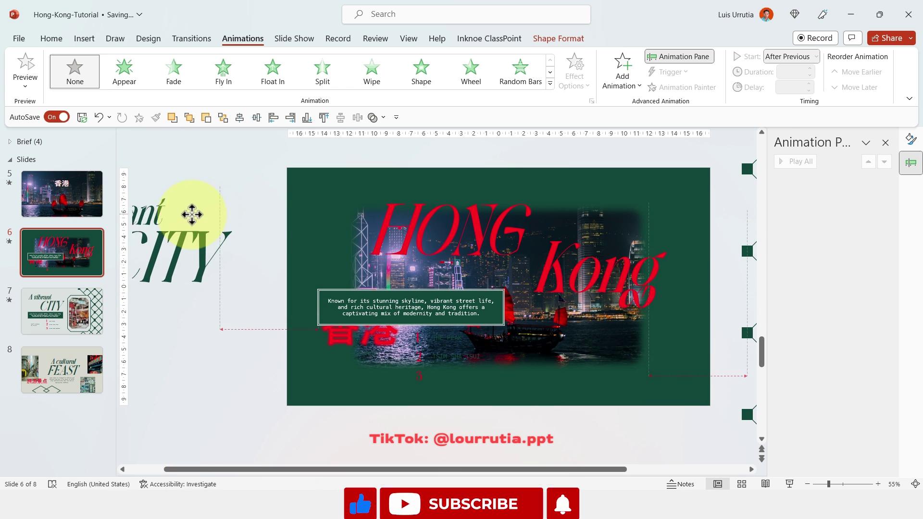
pyautogui.moveTo(497, 292); pyautogui.dragTo(265, 292)
pyautogui.click(384, 331)
pyautogui.moveTo(550, 420); pyautogui.dragTo(260, 324)
pyautogui.moveTo(488, 323); pyautogui.dragTo(493, 429)
# Step: Copy the octagonal frame from slide 7 onto slide 6 and place it below the slide
pyautogui.click(76, 300)
pyautogui.click(577, 208)
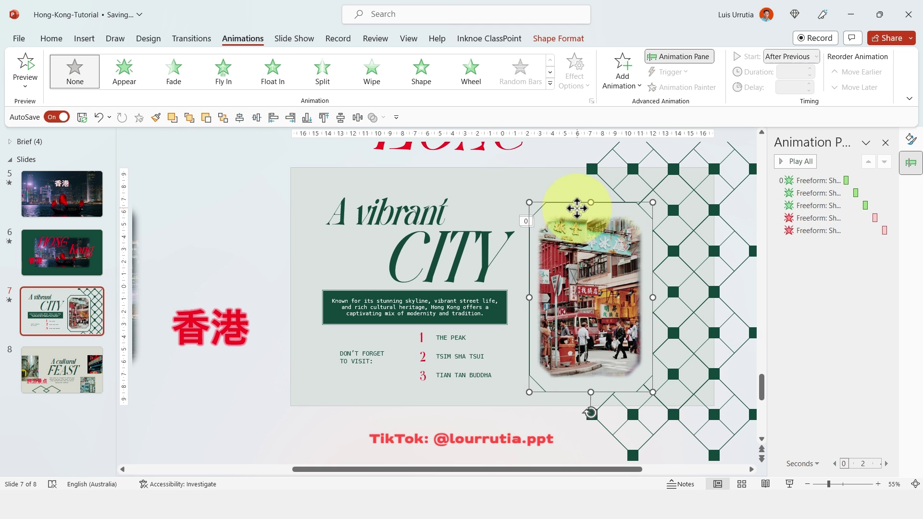
pyautogui.click(784, 163)
pyautogui.hotkey('ctrl', 'c')
pyautogui.click(62, 252)
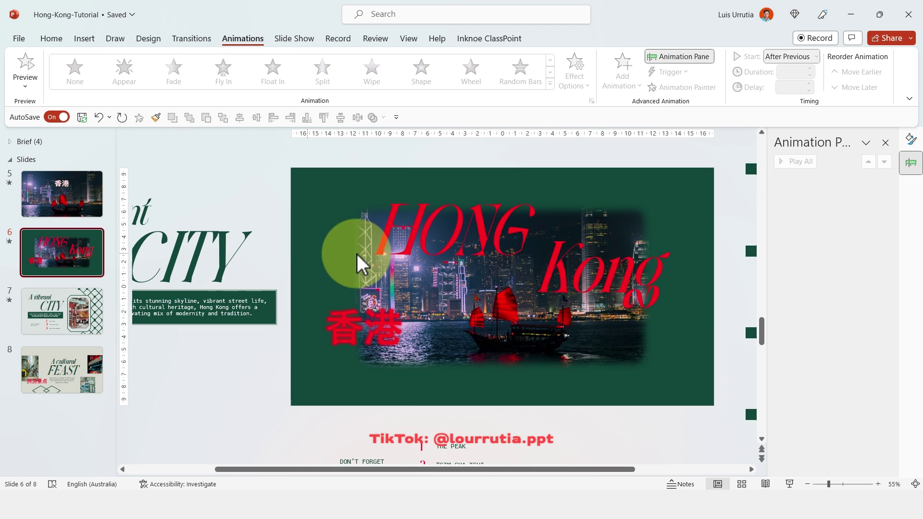
pyautogui.hotkey('ctrl', 'v')
pyautogui.moveTo(615, 230); pyautogui.dragTo(583, 396)
# Step: Tilt the octagonal frame below slide 6 slightly clockwise
pyautogui.moveTo(681, 332); pyautogui.dragTo(316, 165)
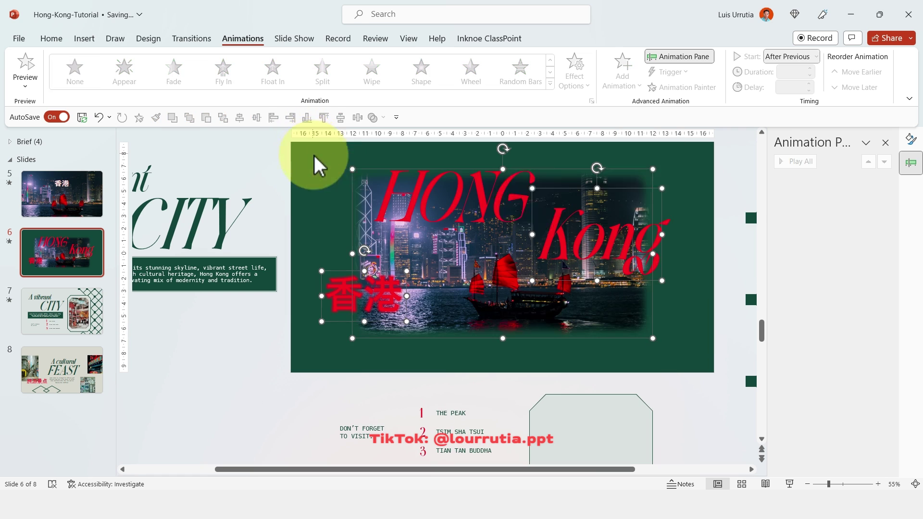
pyautogui.keyDown('shift'); pyautogui.click(413, 174); pyautogui.keyUp('shift')
pyautogui.click(696, 291)
pyautogui.scroll(-3, 696, 291)
pyautogui.click(630, 404)
pyautogui.moveTo(589, 457); pyautogui.dragTo(566, 455)
pyautogui.click(698, 355)
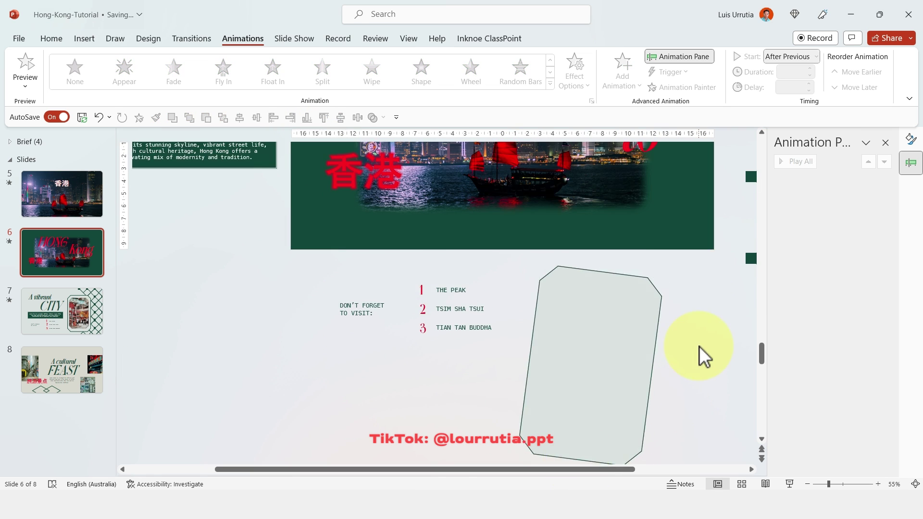
# Step: Apply the Morph transition to slide 7
pyautogui.scroll(2, 698, 354)
pyautogui.click(62, 311)
pyautogui.click(191, 38)
pyautogui.click(124, 71)
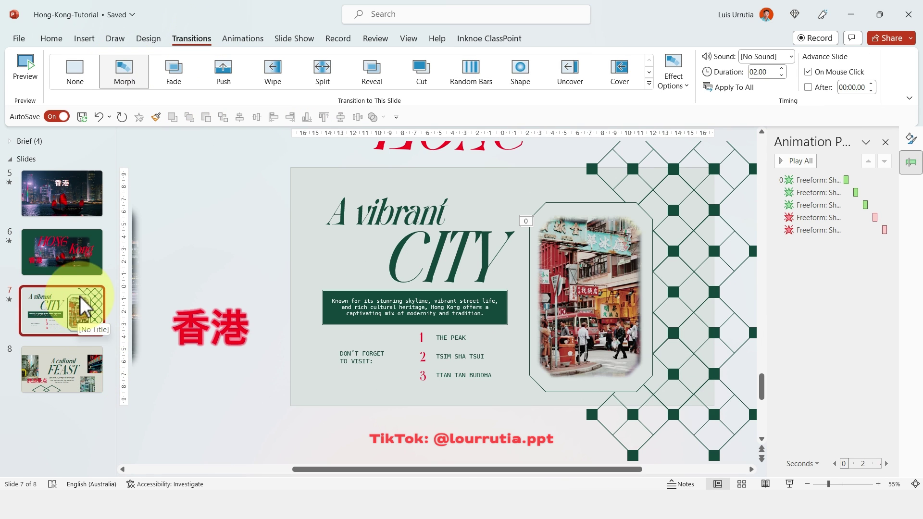
# Step: Select all the text, photos and shapes on slide 8
pyautogui.click(71, 372)
pyautogui.click(380, 271)
pyautogui.hotkey('ctrl', 'a')
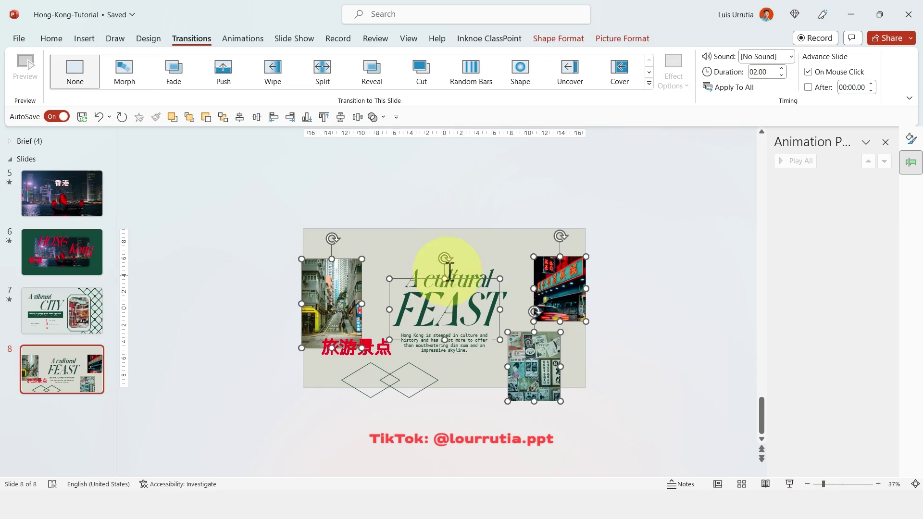